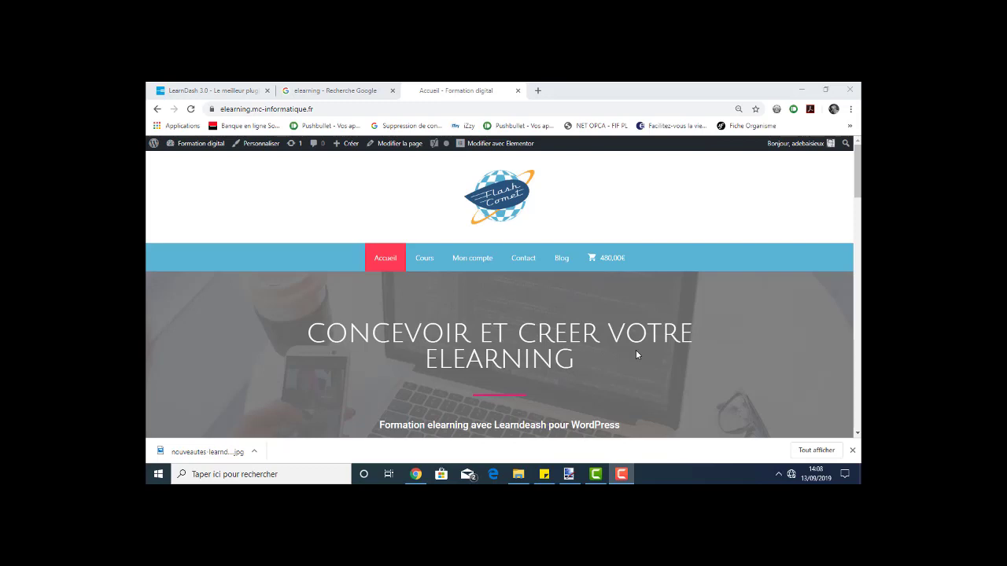
Step: Open the admin dashboard of the Formation digital site
mouse_move(197, 143)
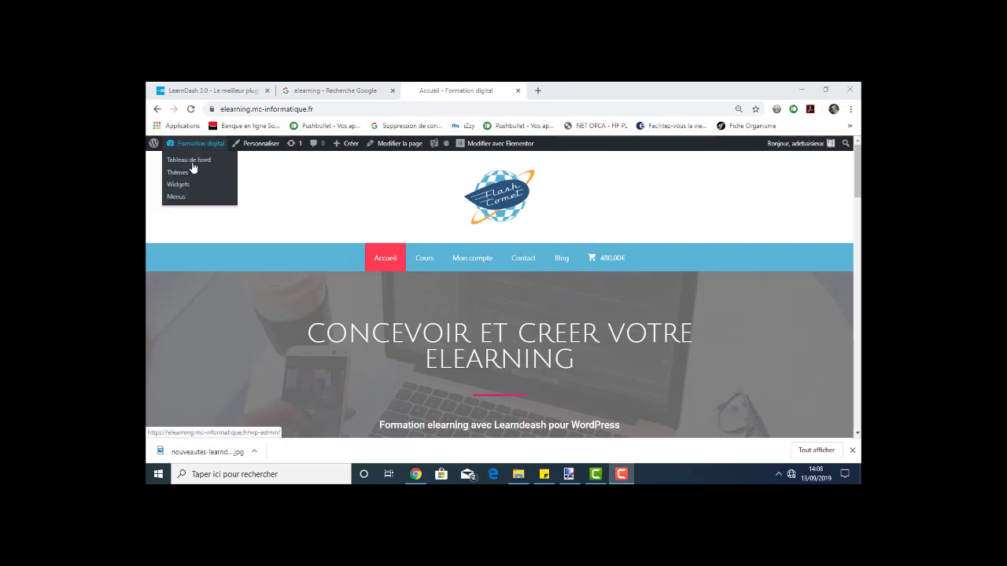
click(193, 166)
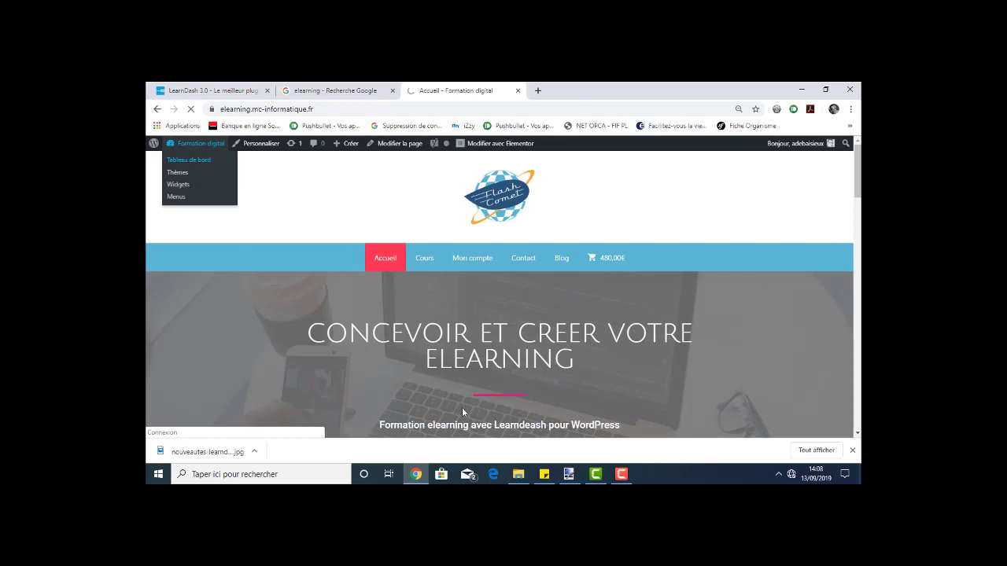
click(791, 475)
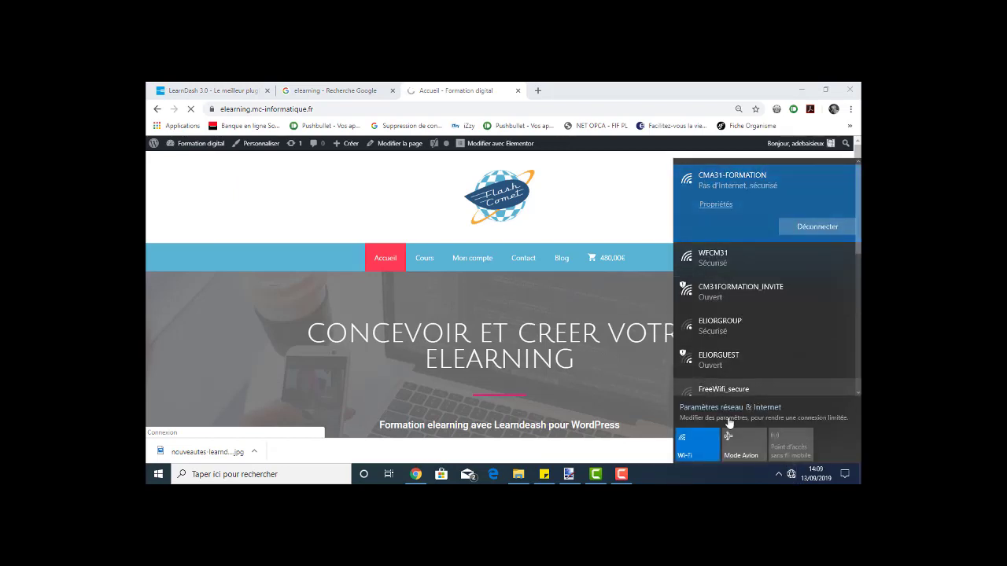
mouse_move(622, 477)
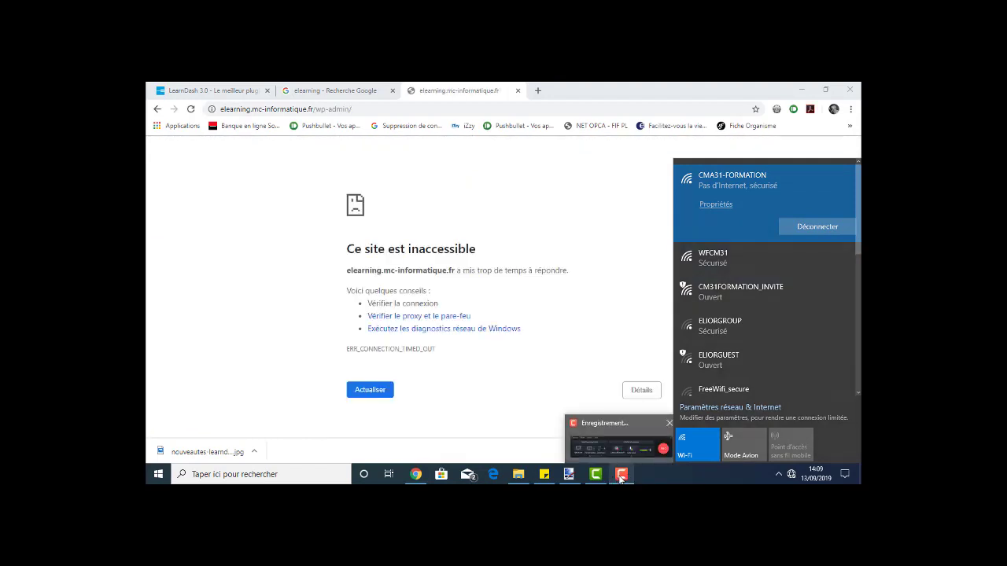
click(644, 450)
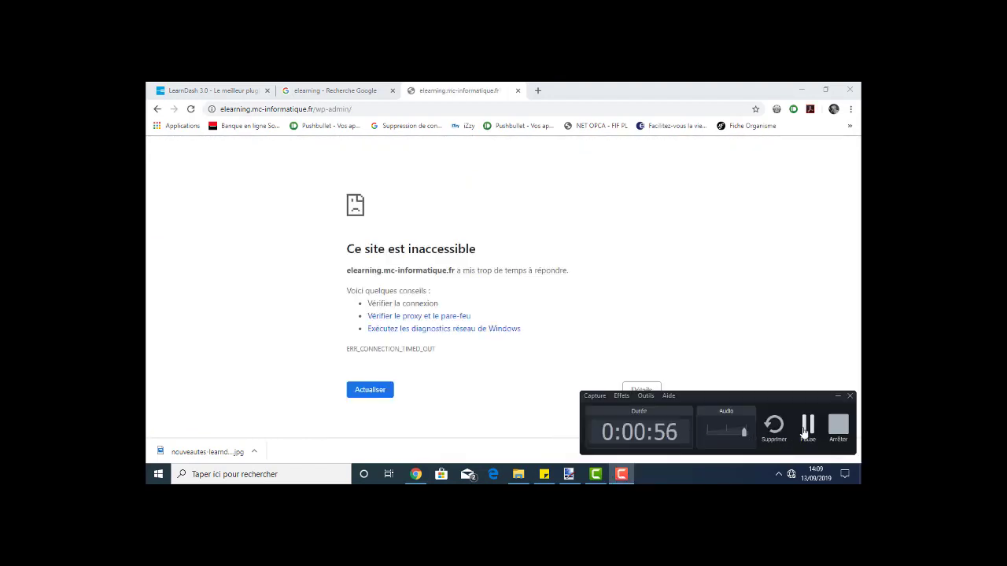
click(807, 429)
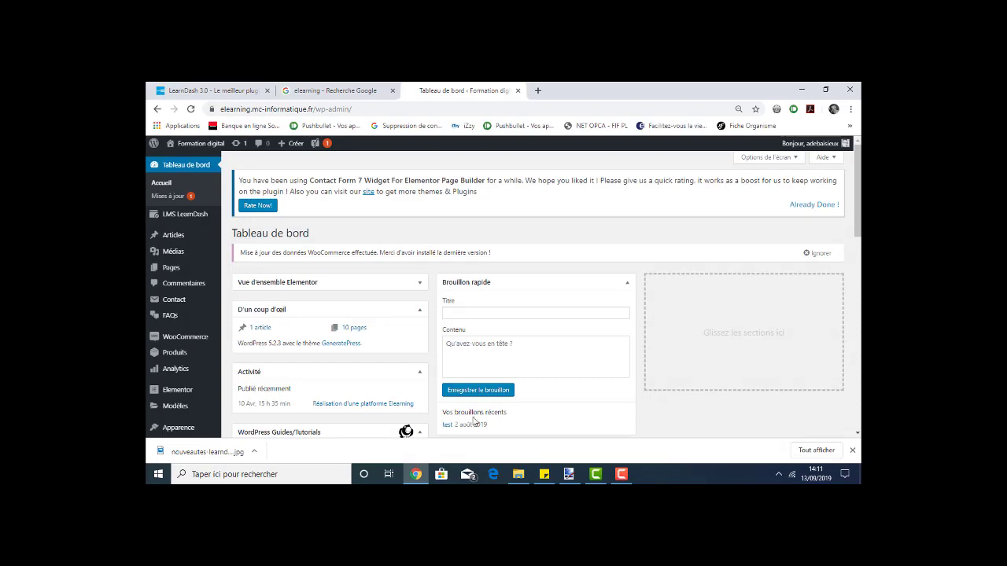
Step: Create a new post titled "Nouveautés Learndeash en Français"
click(171, 243)
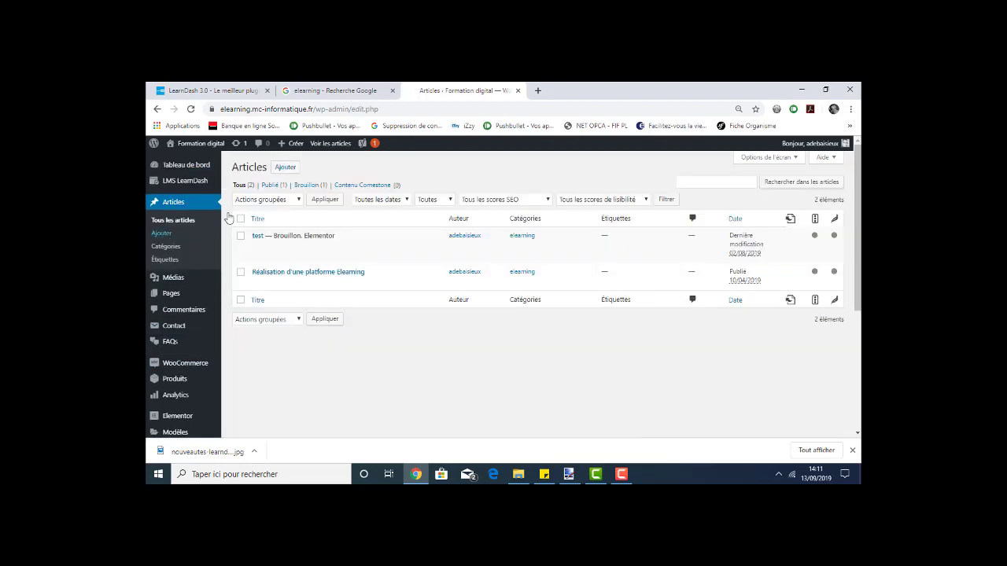
click(290, 168)
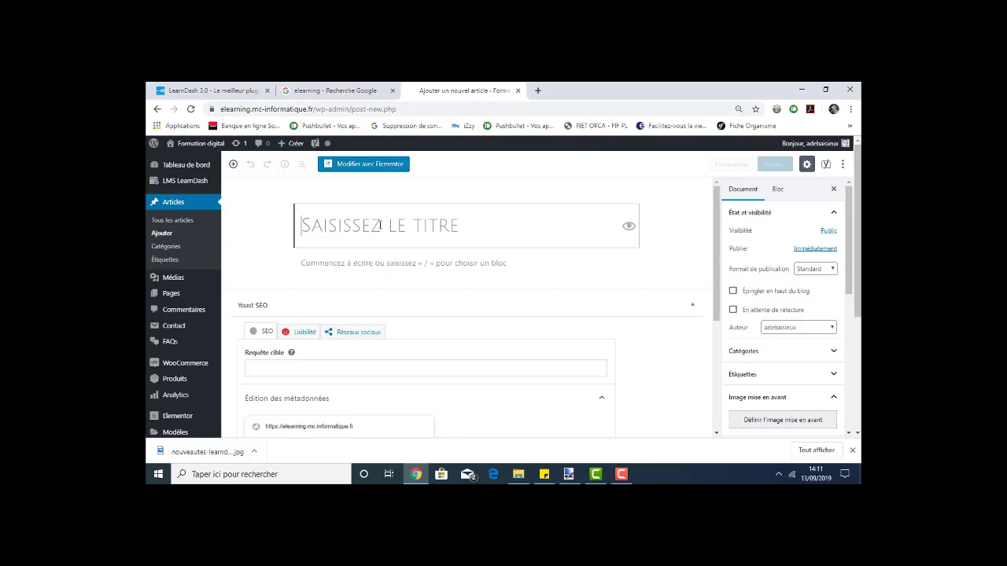
text(N)
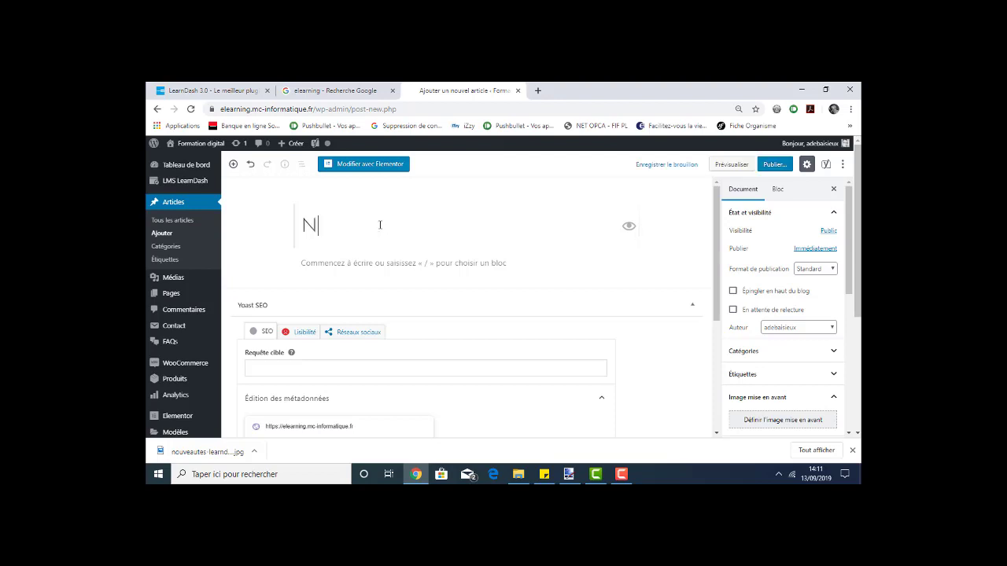
text(OUVEAutés Learn)
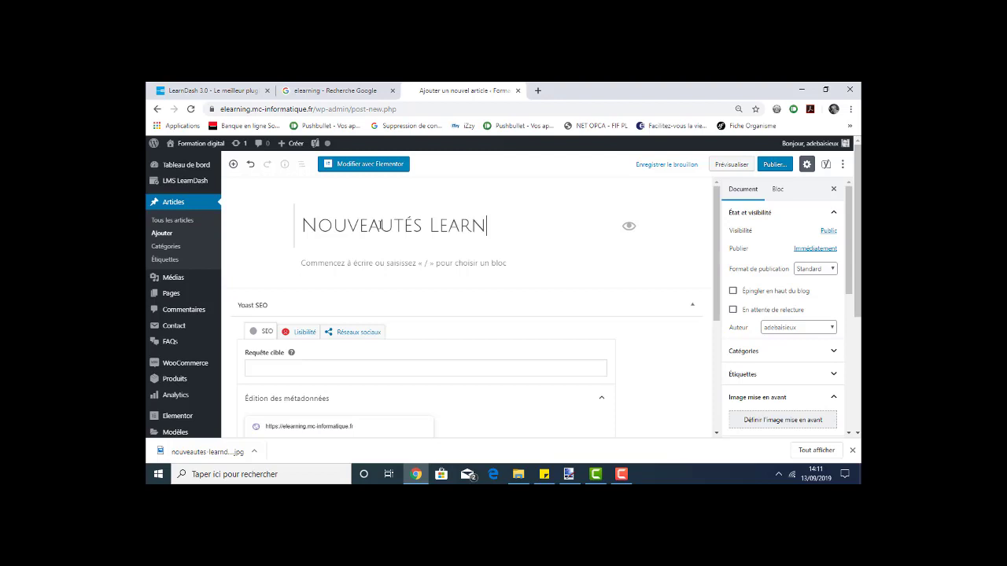
key(BackSpace)
key(BackSpace)
text(rndeash)
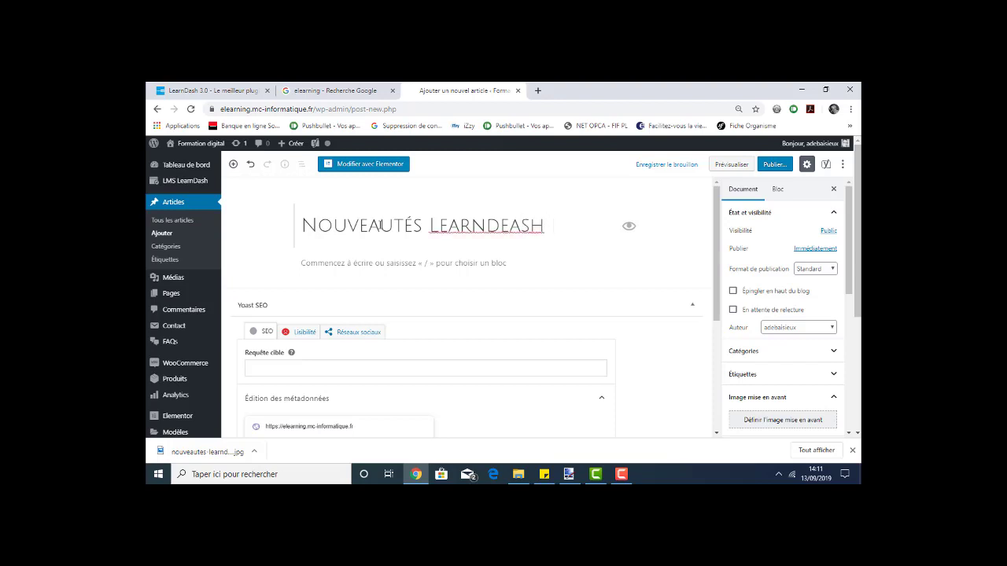
text( En franç)
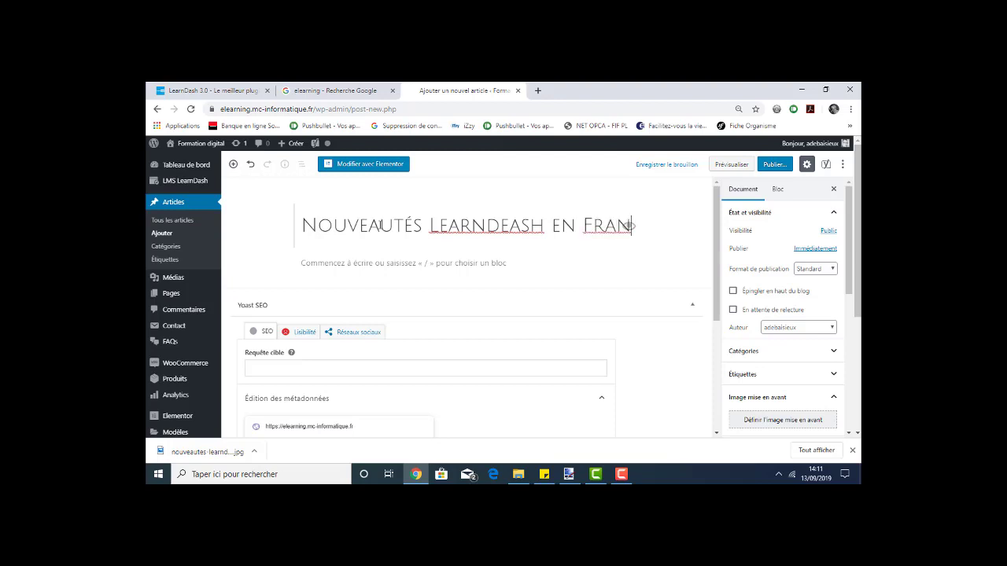
text(ais)
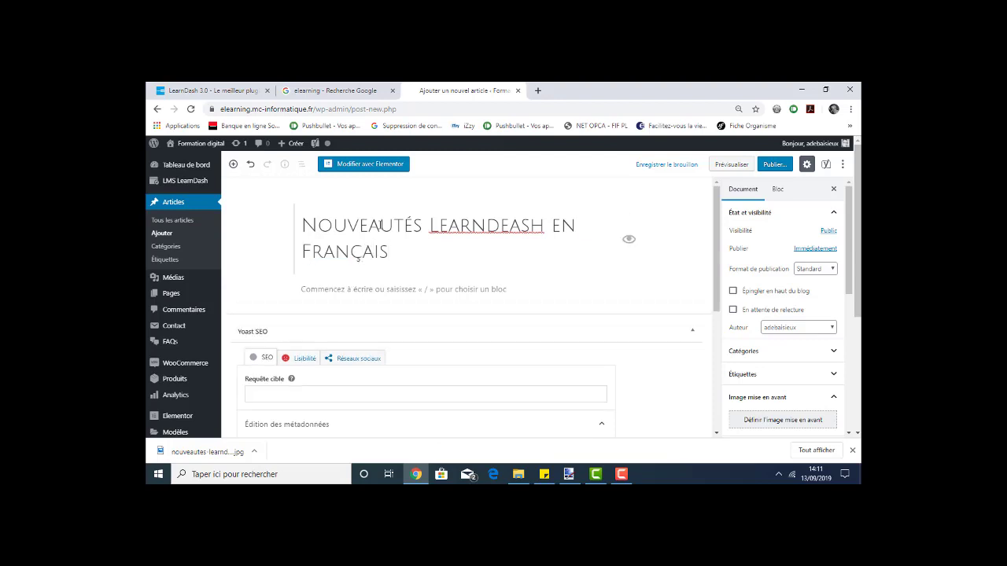
Step: Publish the post with public visibility and immediate publication, and close the publication summary
click(777, 167)
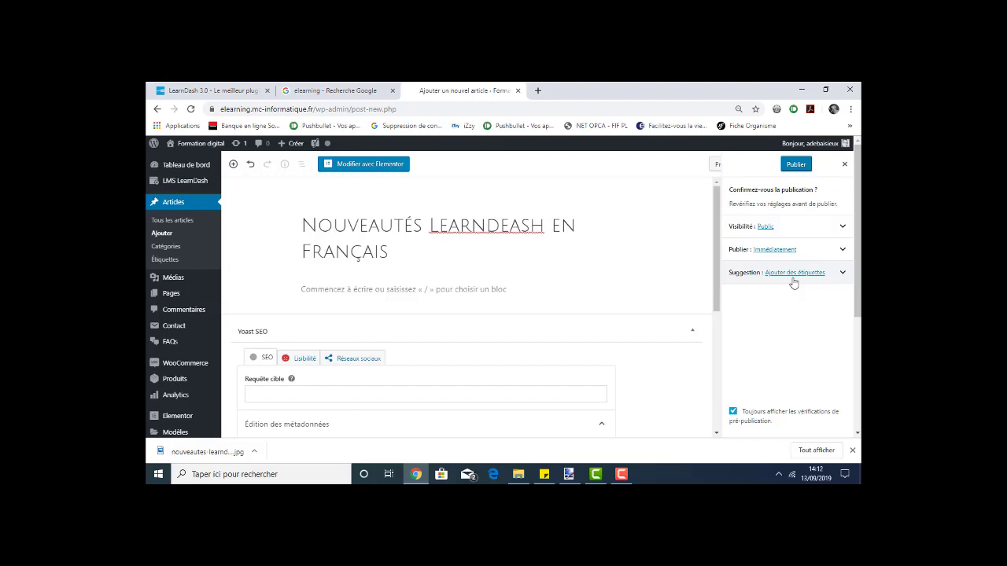
scroll(808, 287, down, 2)
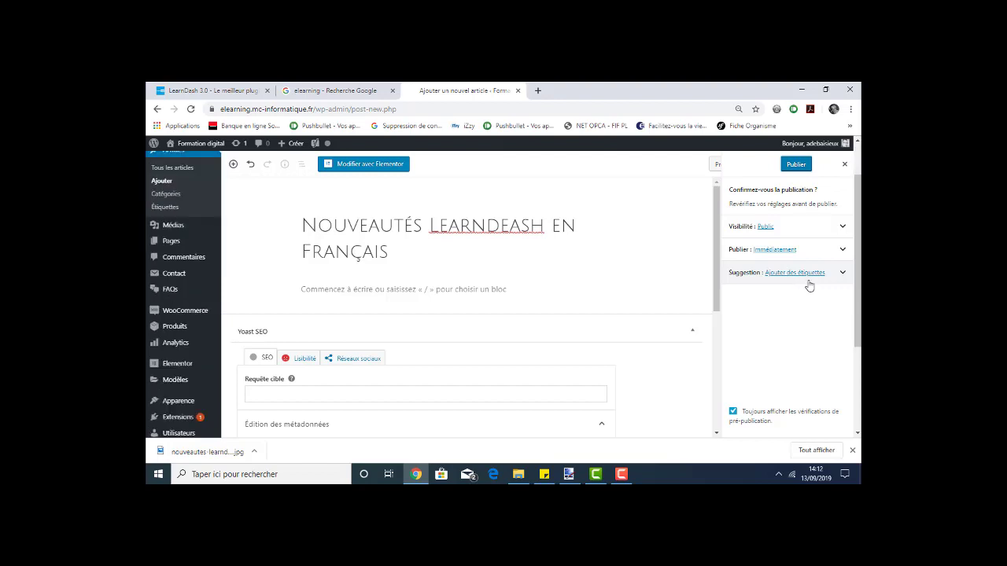
click(803, 166)
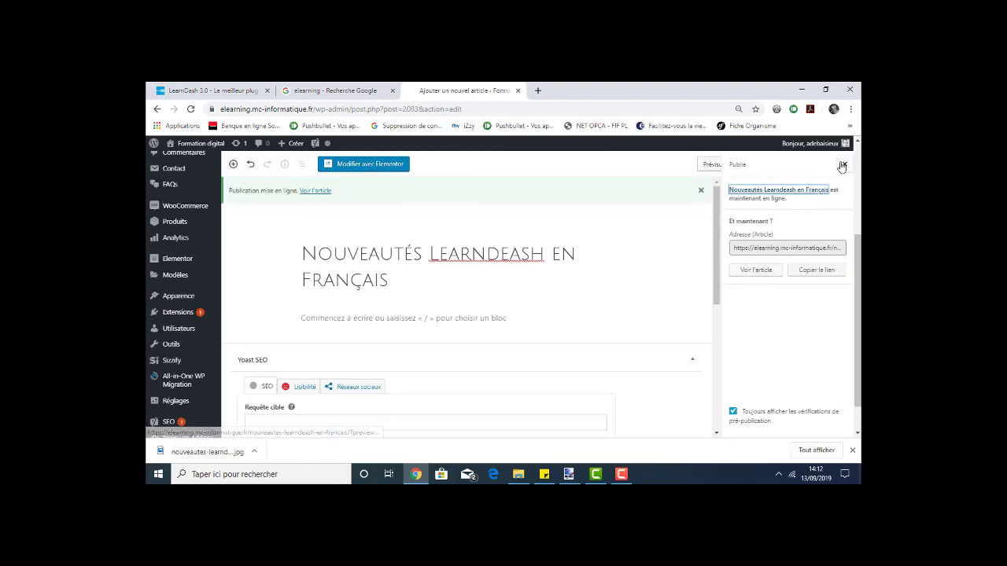
click(844, 168)
Step: Upload nouveautes-learndeash-en-francais.jpg from the Bureau folder for the post's featured image
scroll(802, 272, down, 4)
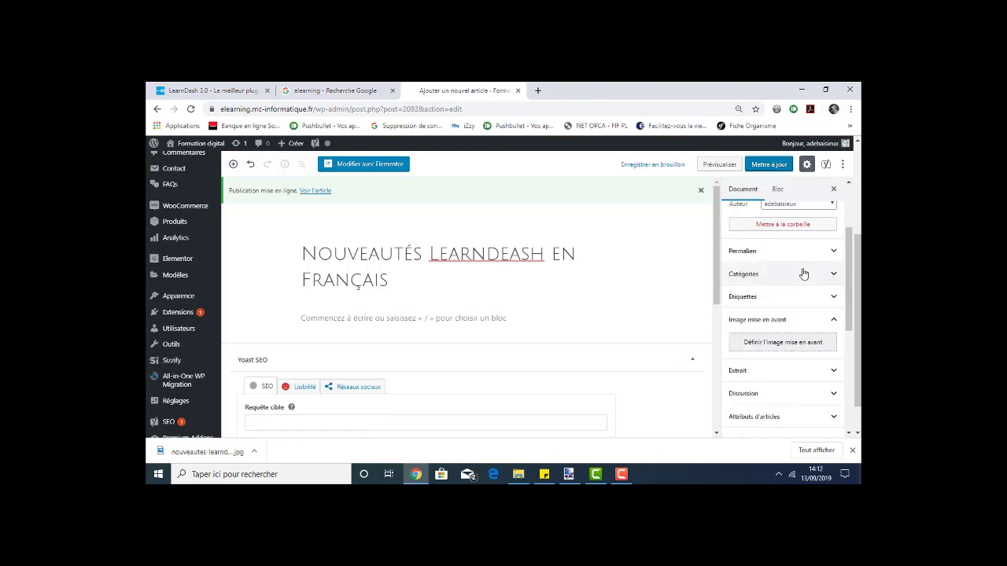
click(802, 293)
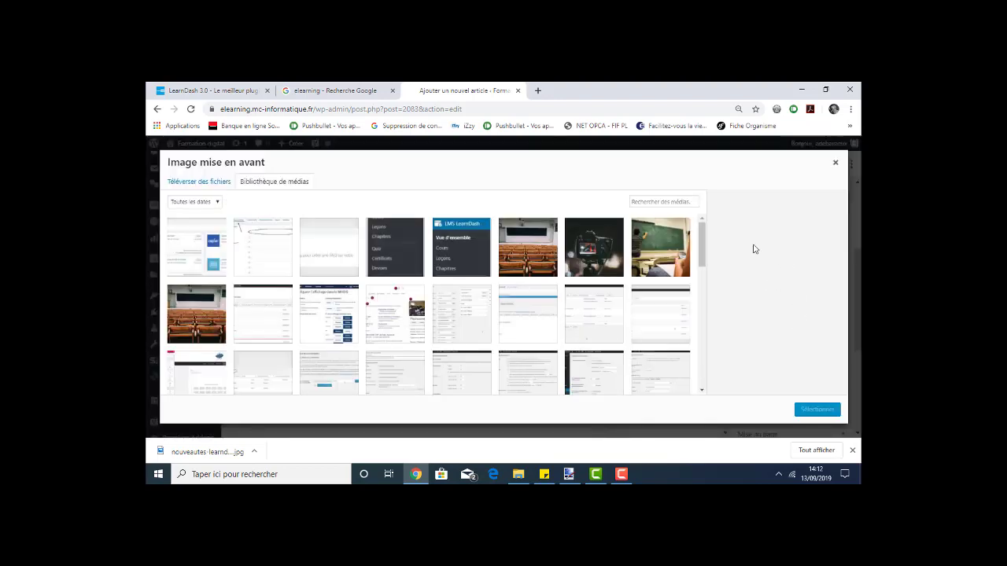
click(176, 182)
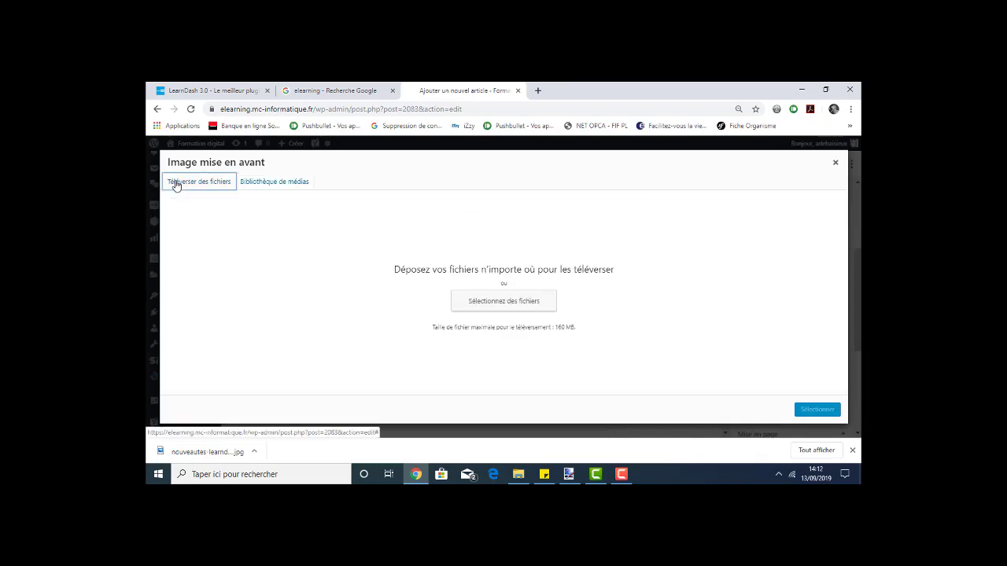
click(470, 303)
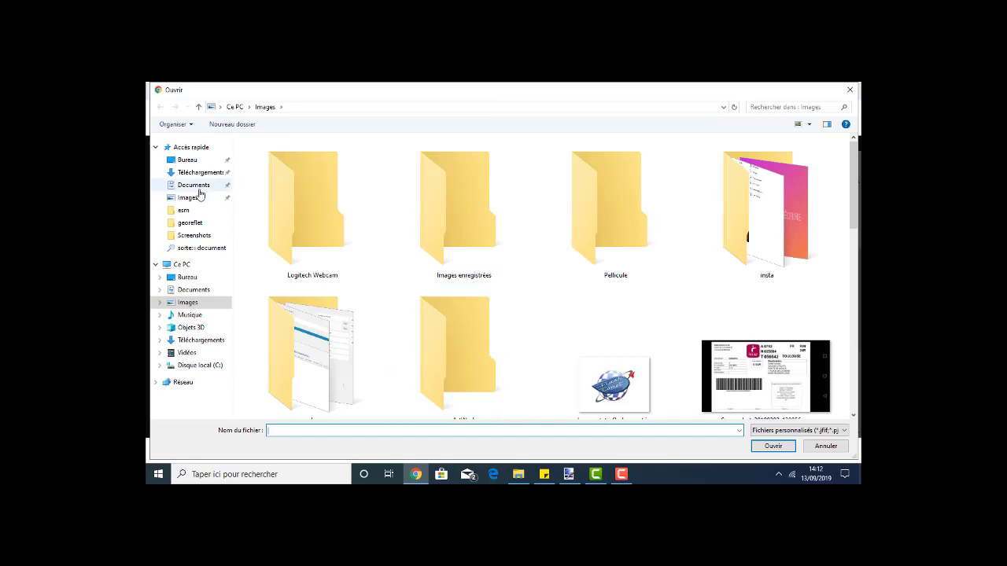
click(193, 160)
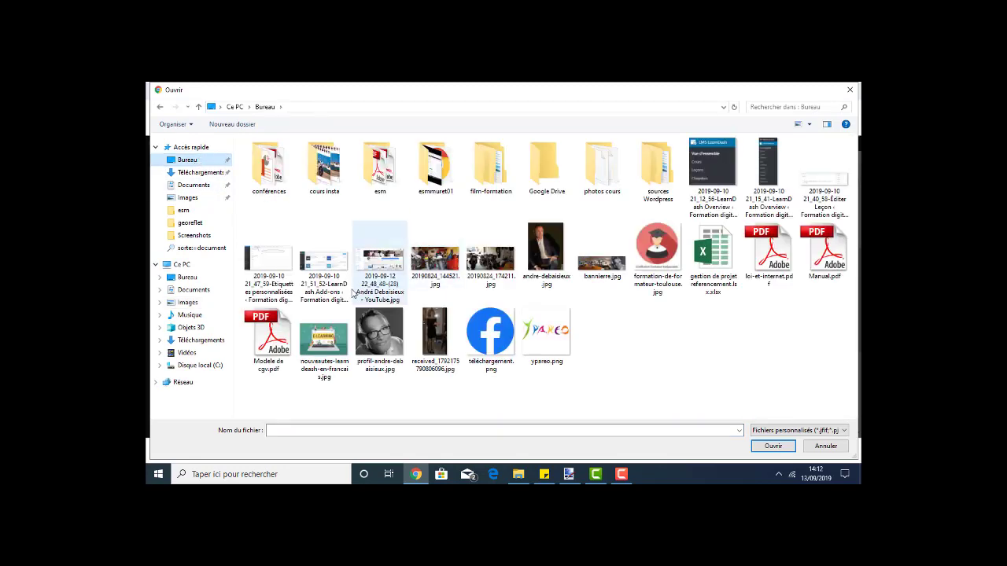
click(318, 345)
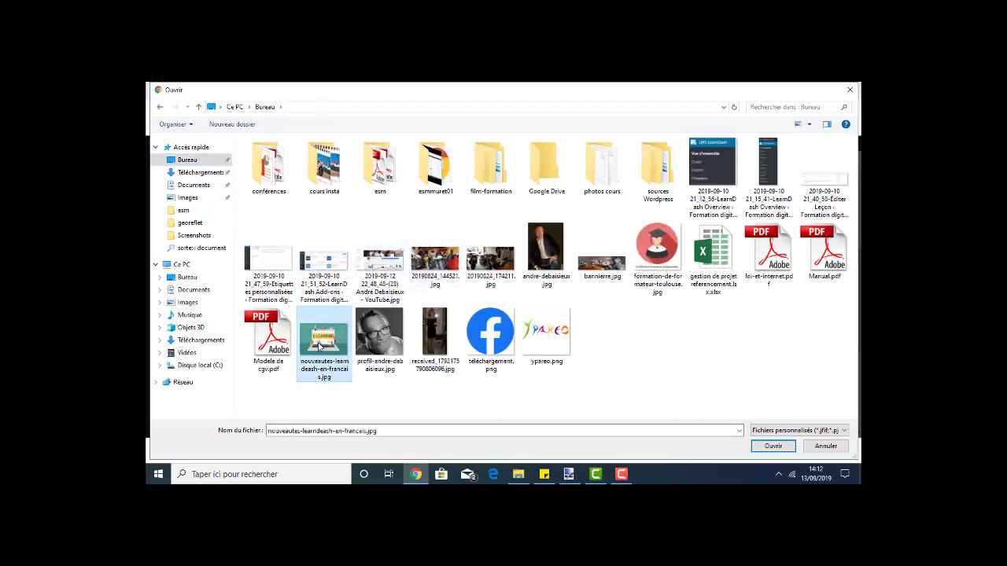
click(767, 446)
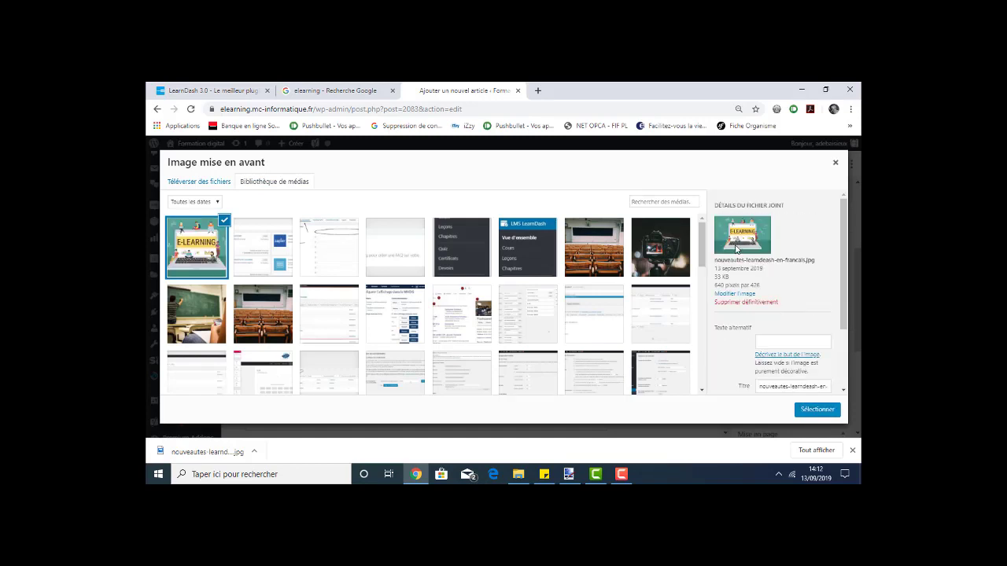
Step: Set the uploaded image's alternative text to "Cette image représente la symbolique du Elearn", correcting the spelling of "représente"
scroll(784, 272, down, 1)
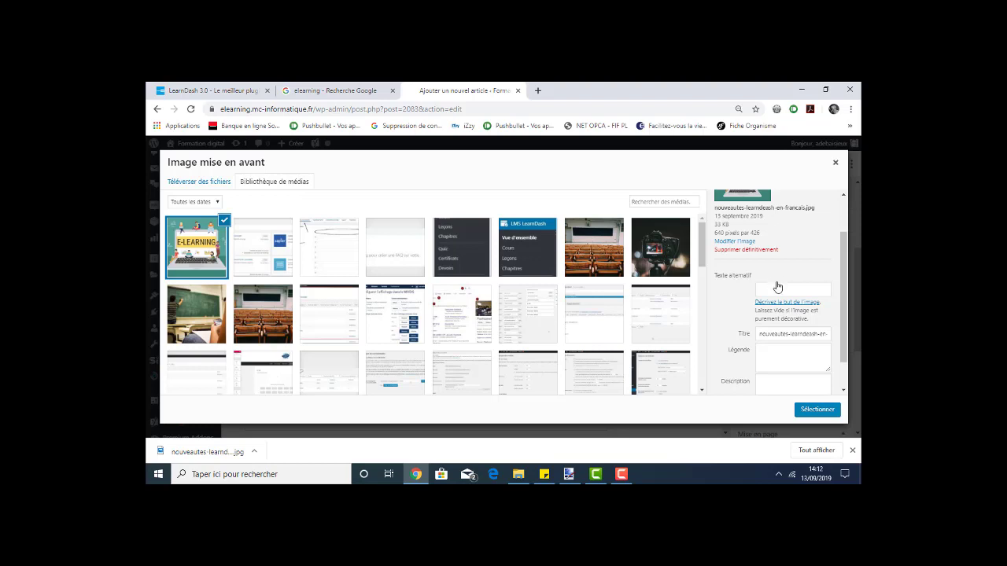
click(776, 288)
text(c)
text(ette )
text(image )
text(repré)
text(sente la symbol)
text(ique)
right_click(775, 289)
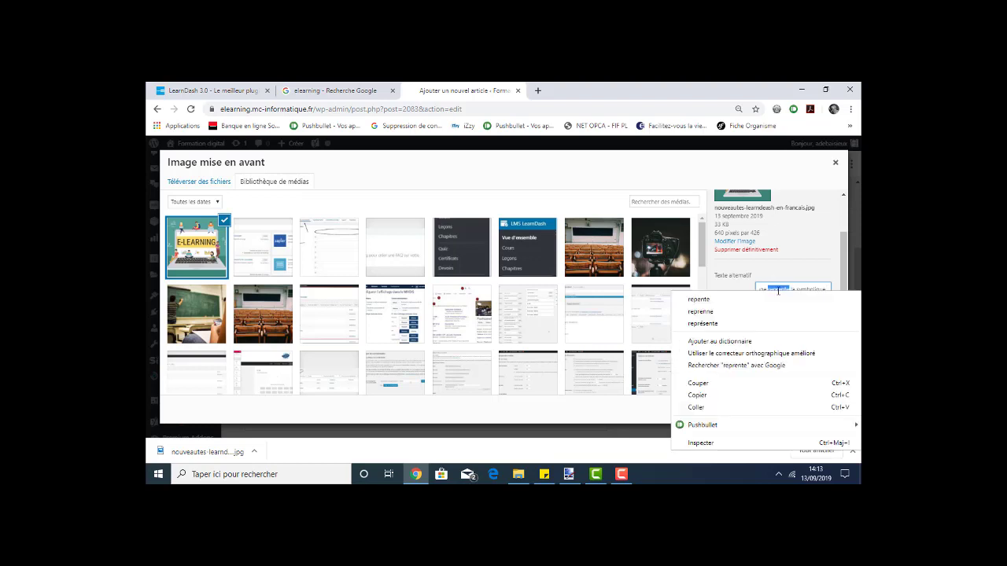
click(761, 324)
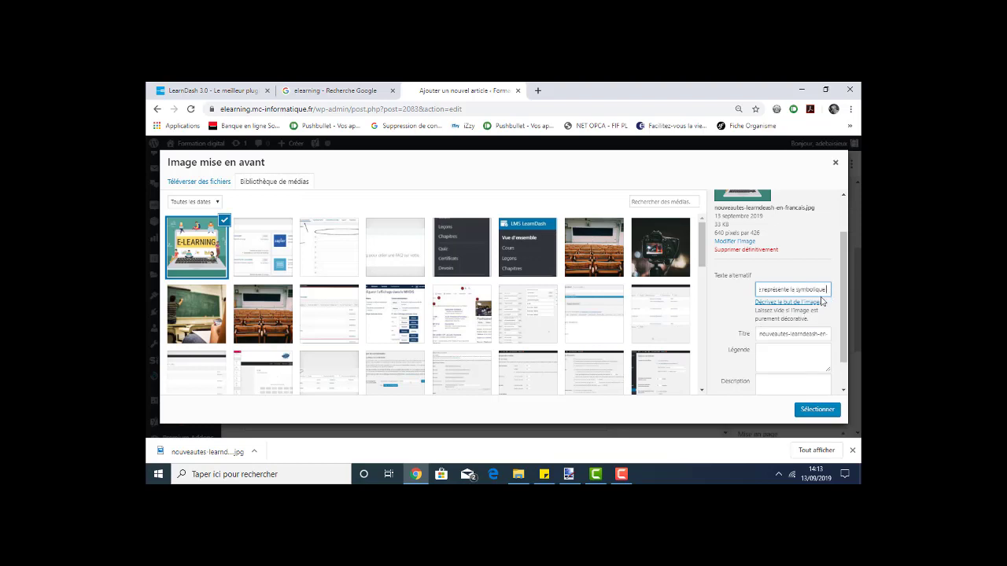
text(du)
text( Elearn)
text(image)
Step: Add the image caption "Nouveautés de la version learndeash" and set the image as the post's featured image
click(798, 350)
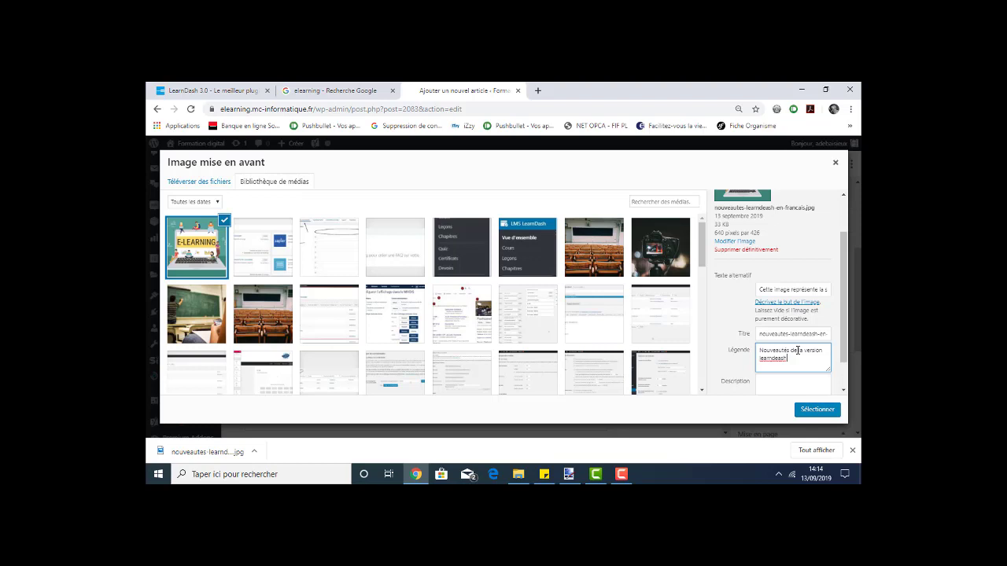
click(826, 409)
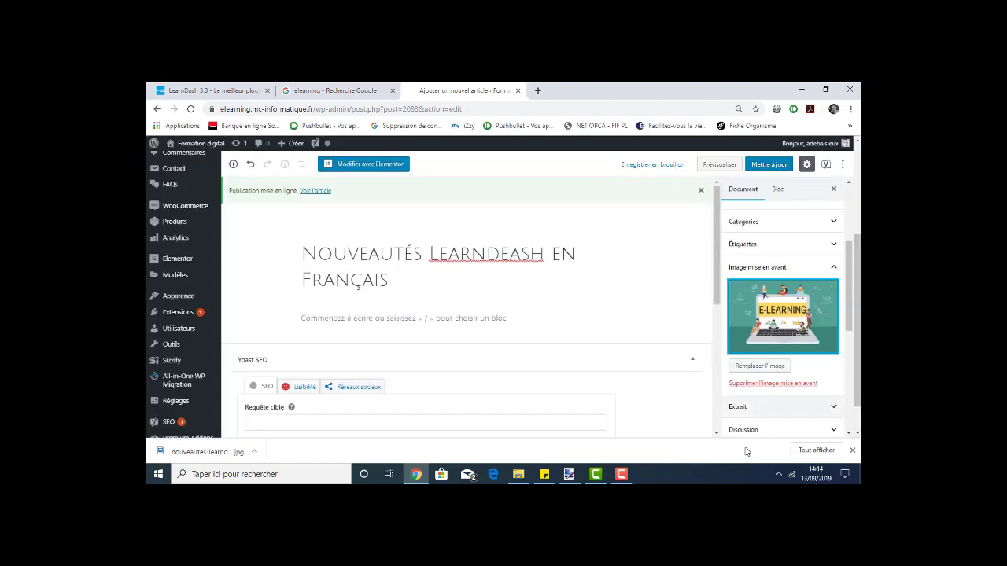
click(621, 475)
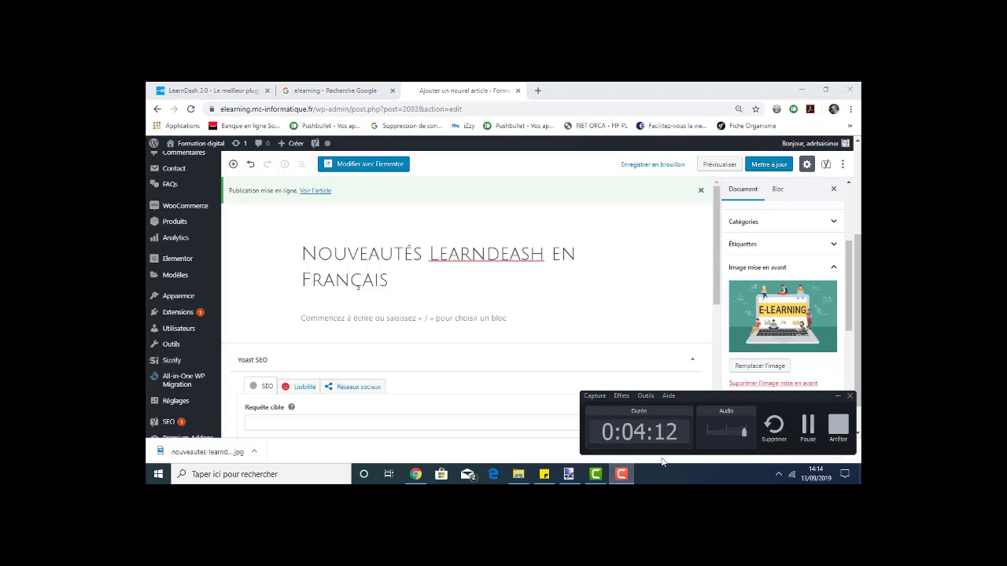
click(810, 437)
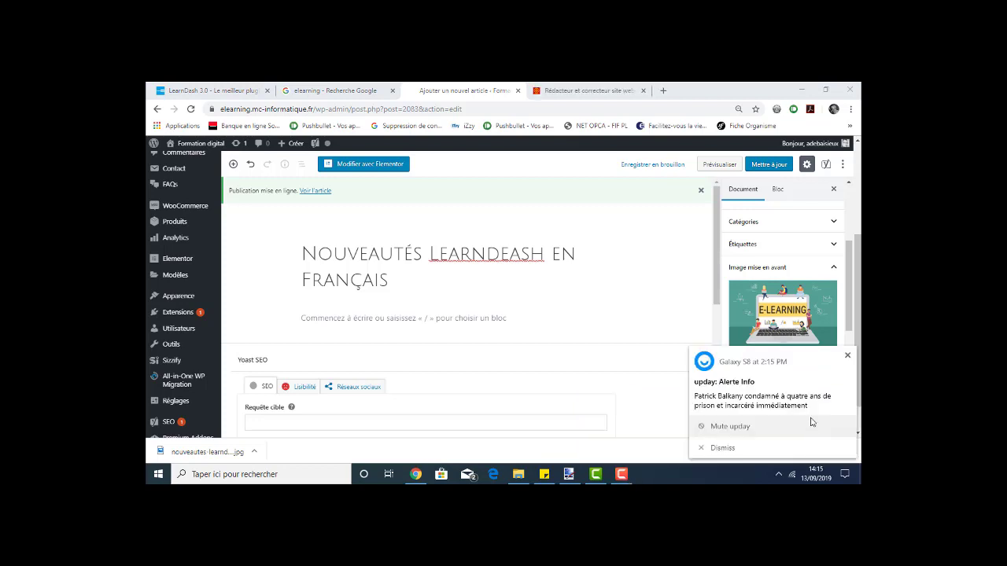
Step: Update the published post with its featured image and dismiss the phone news notification
click(771, 164)
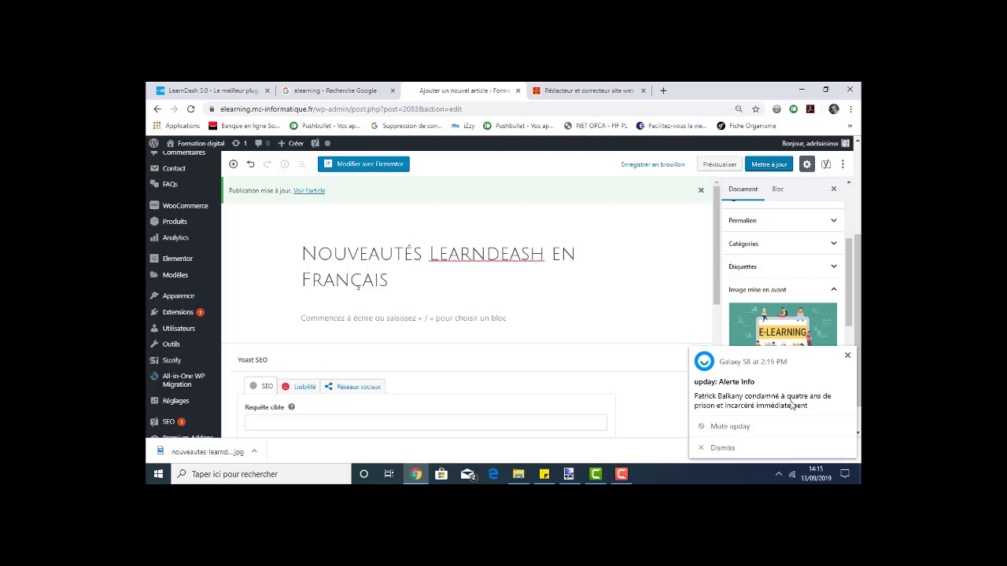
click(847, 357)
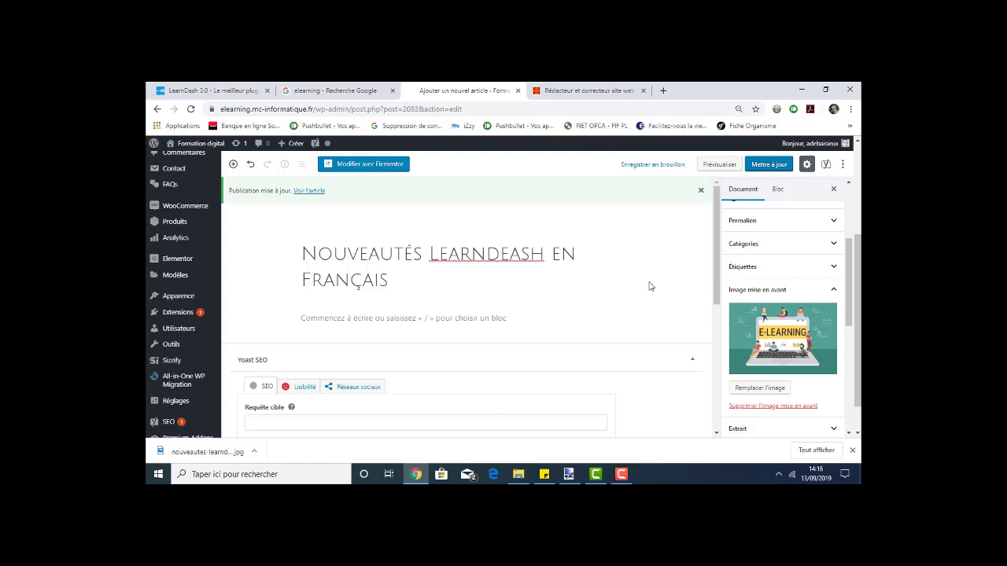
scroll(653, 285, down, 2)
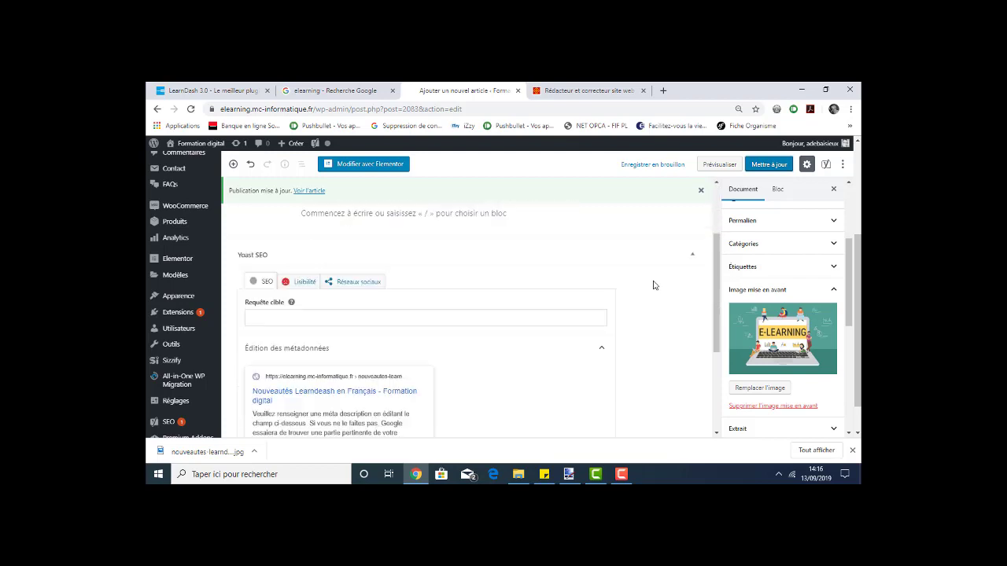
scroll(653, 285, up, 2)
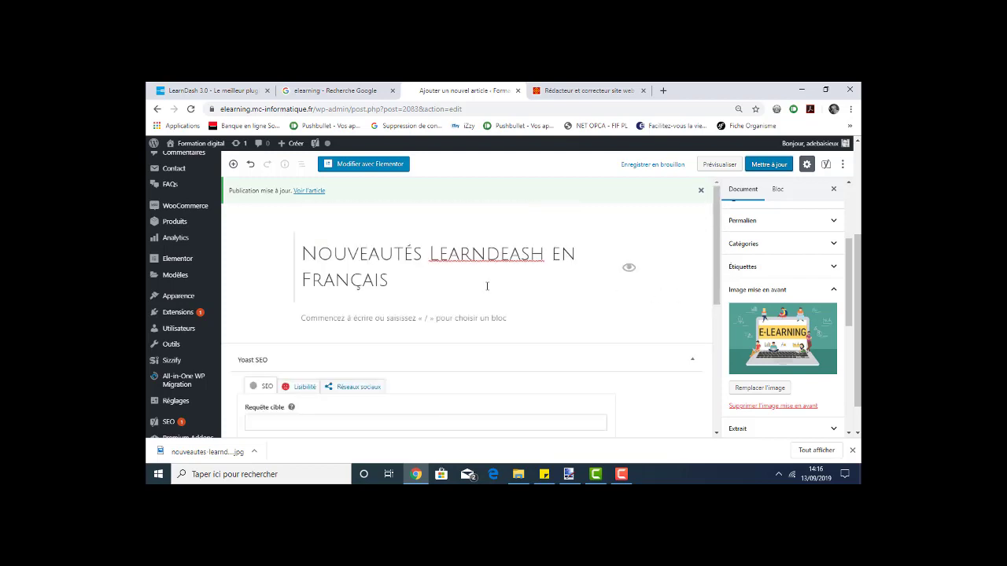
click(770, 164)
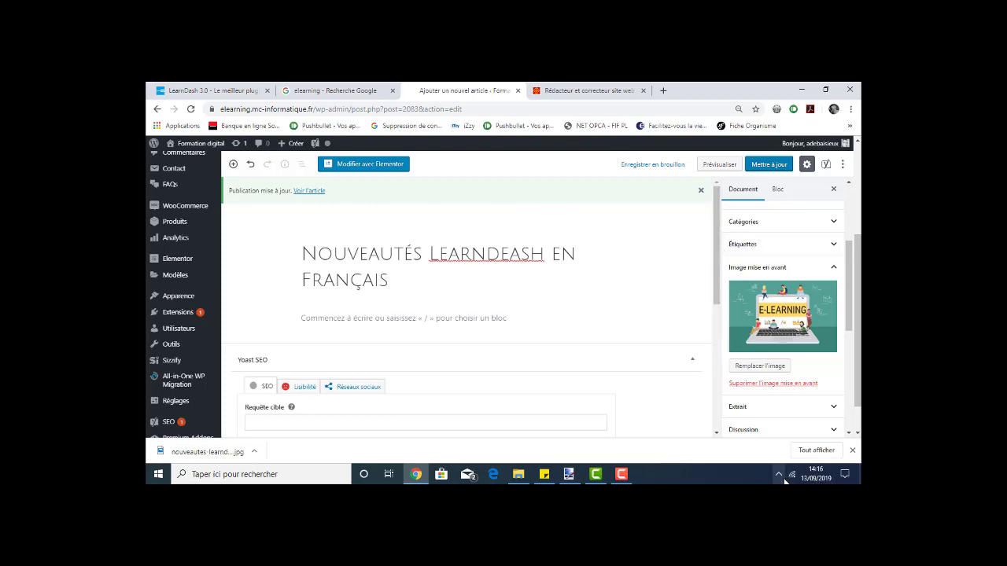
Step: Activate the empty classic paragraph in the post body and bring up the beginning of the LearnDash 3.0 article
click(405, 323)
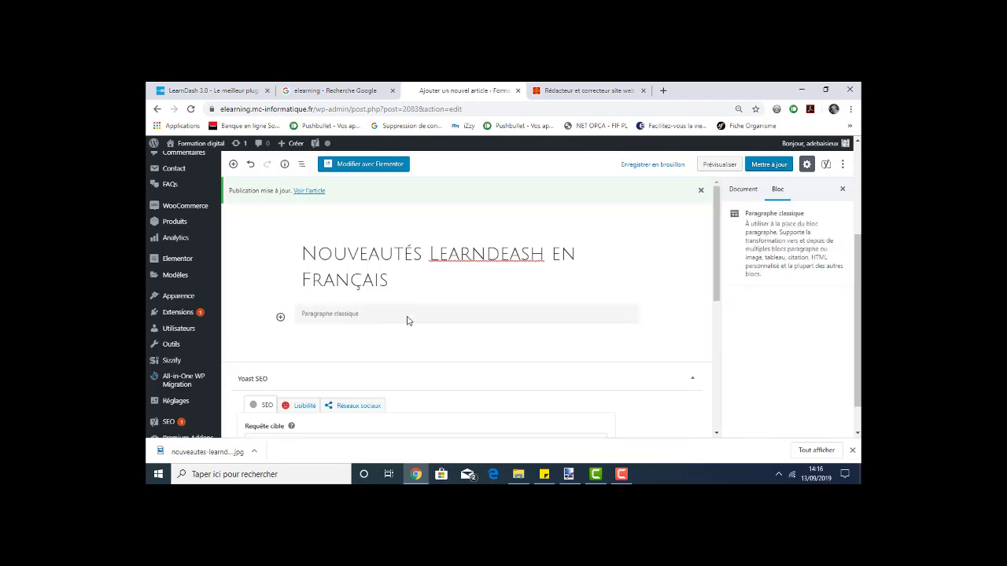
scroll(453, 383, down, 1)
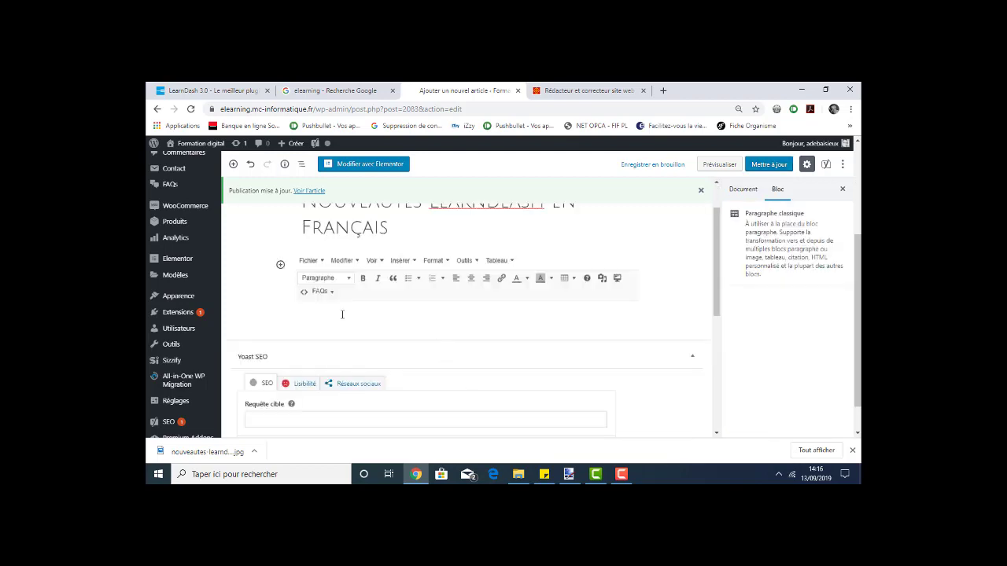
click(340, 92)
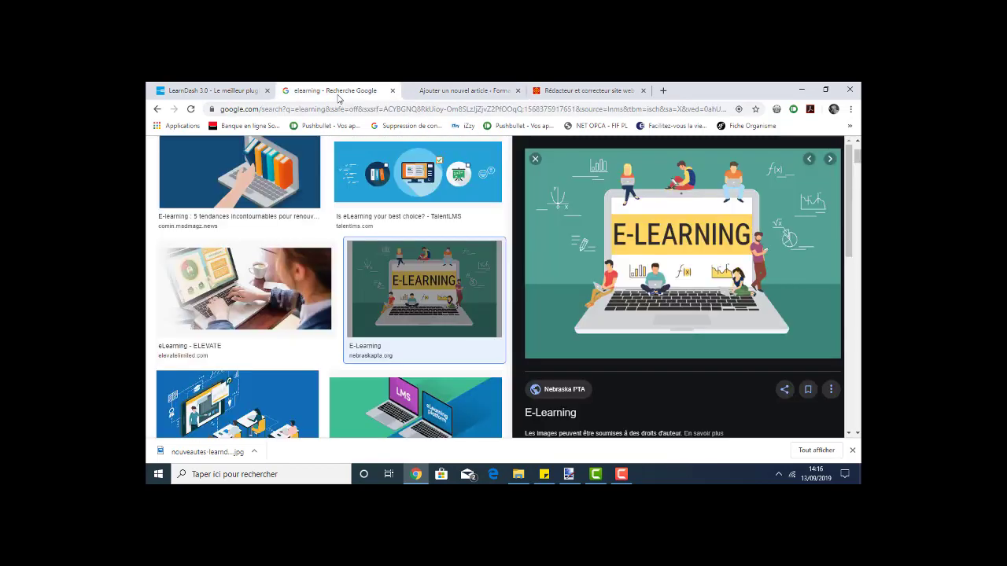
click(557, 92)
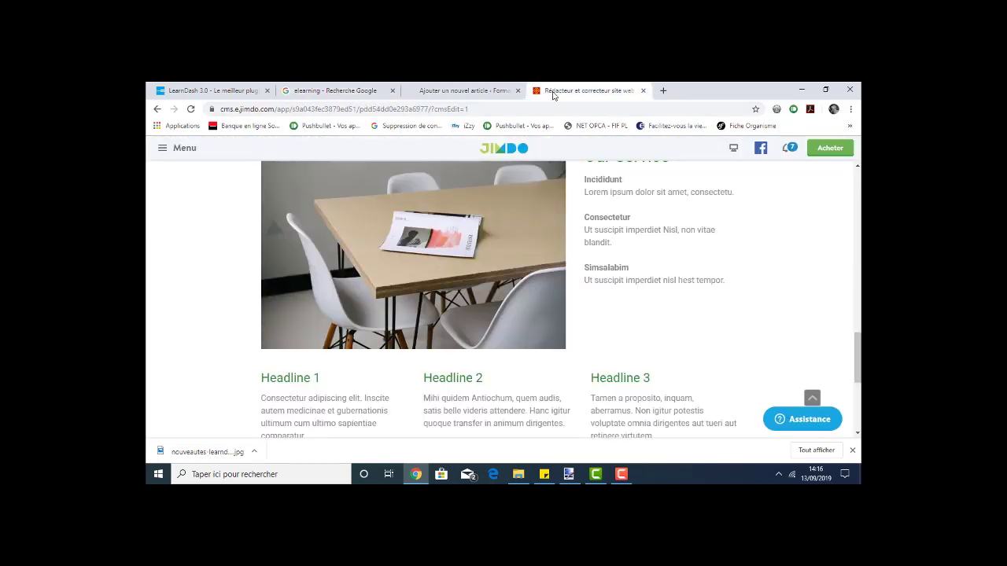
click(491, 93)
click(201, 91)
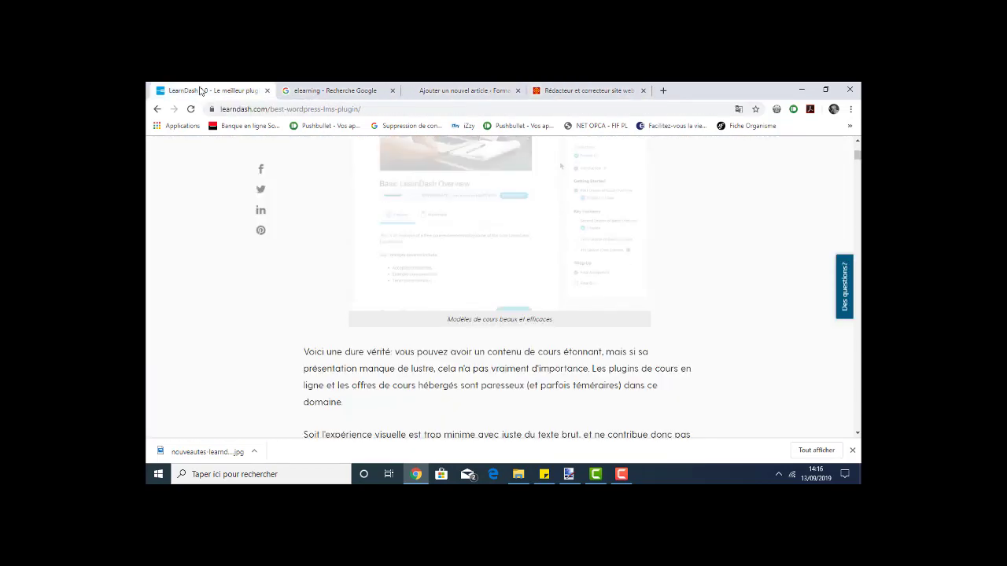
scroll(561, 322, up, 4)
scroll(560, 323, up, 10)
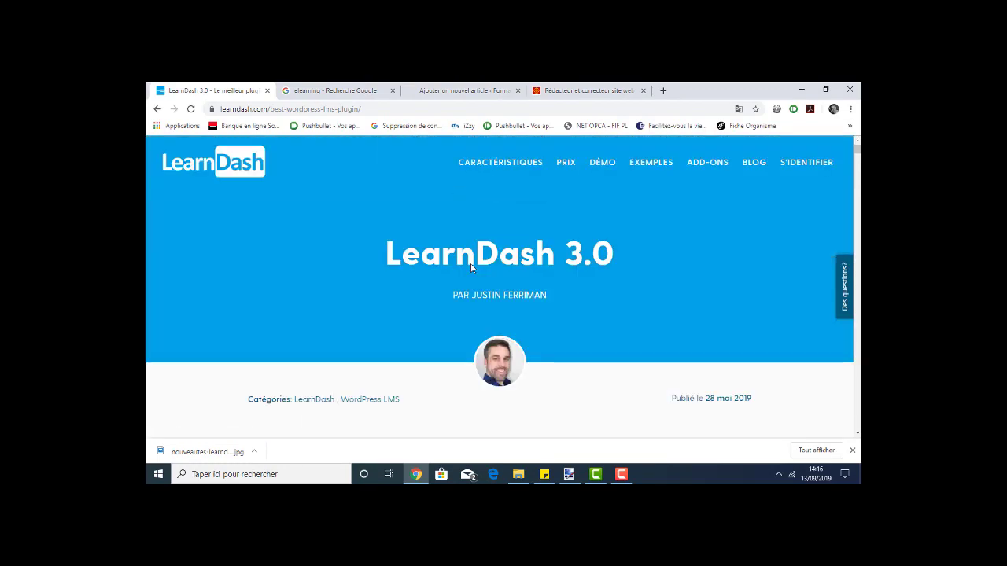
Step: Copy the LearnDash article text from the heading "LearnDash 3.0 est plus qu'une simple mise à jour" through the "Encore une chose..." note
scroll(466, 264, down, 6)
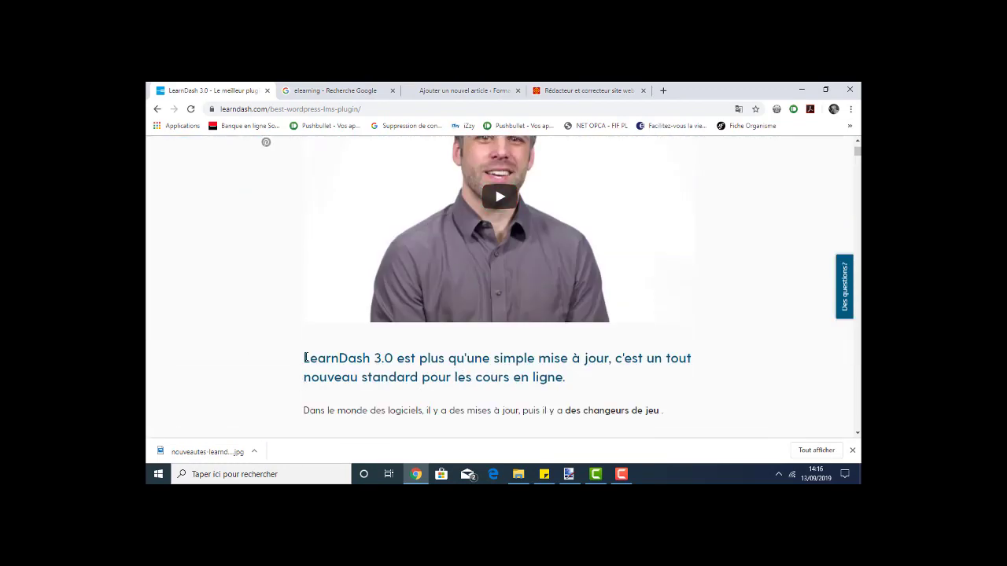
drag(305, 358, 681, 395)
scroll(440, 420, up, 2)
right_click(492, 227)
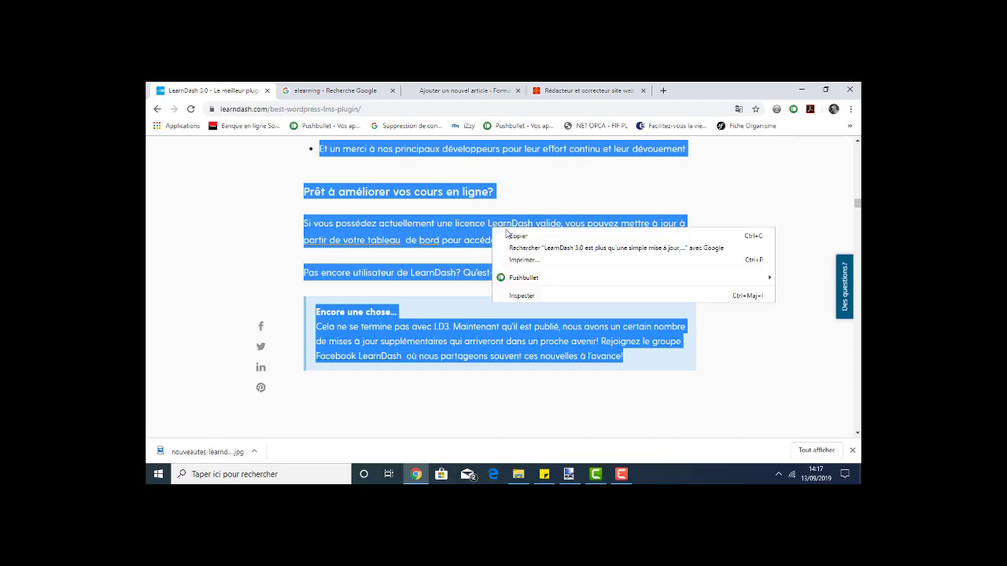
click(513, 234)
scroll(656, 363, up, 4)
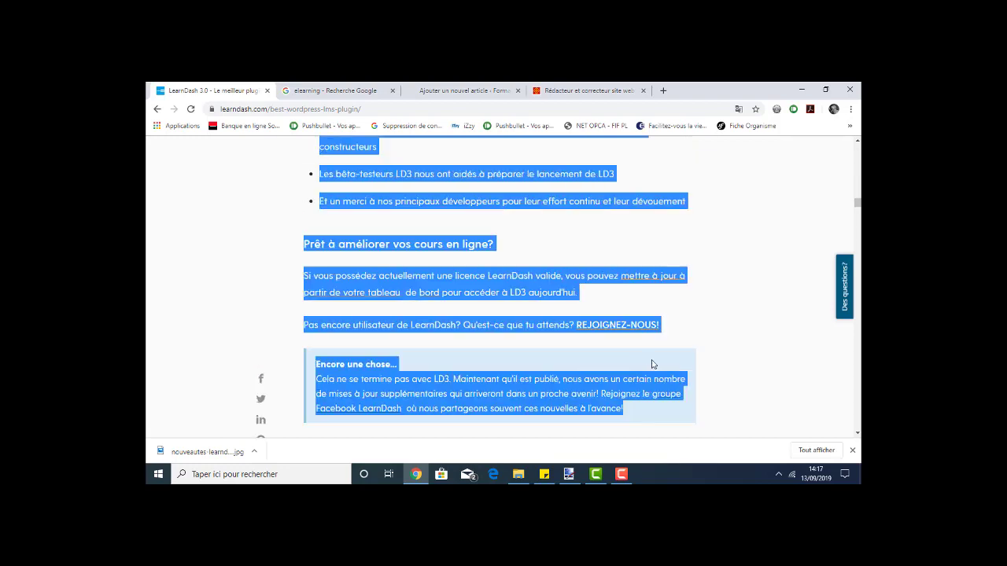
Step: Paste the copied LearnDash article into the classic paragraph of the WordPress post
click(309, 92)
click(196, 90)
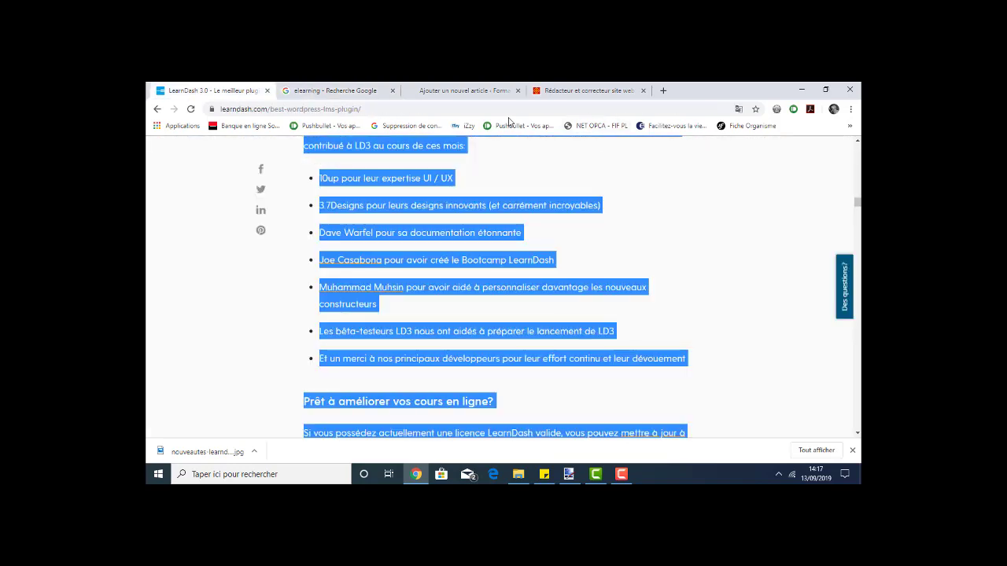
click(565, 92)
click(459, 92)
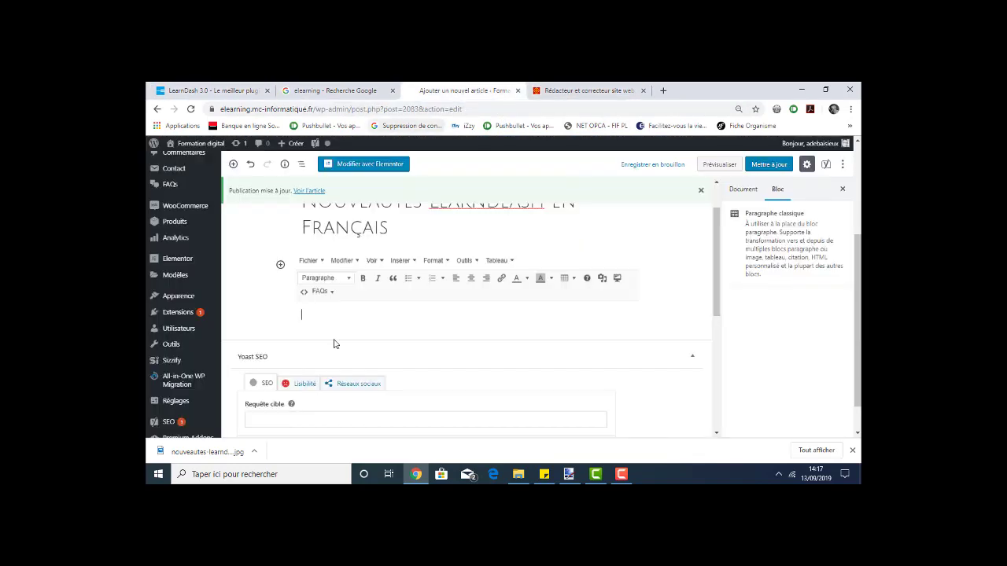
right_click(321, 307)
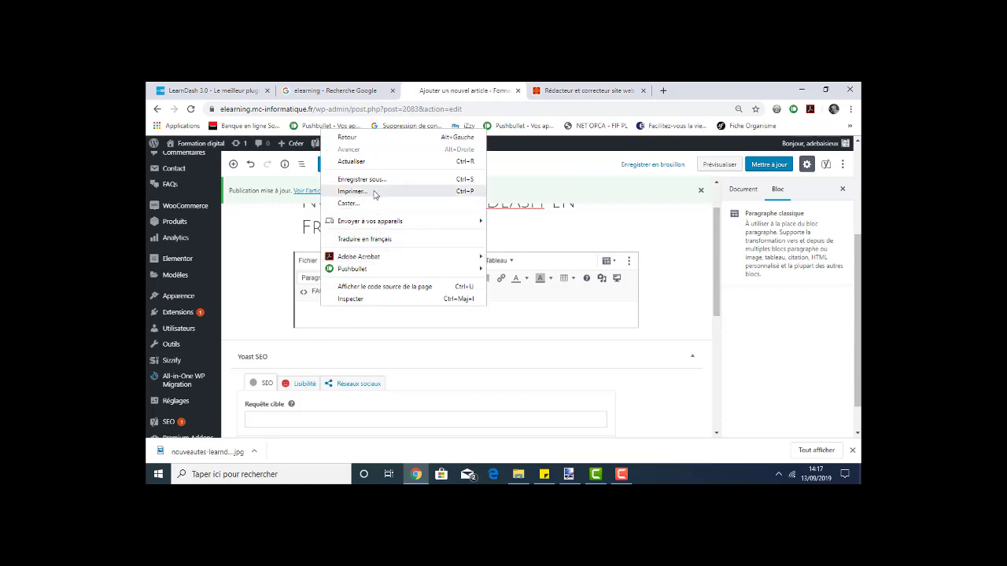
click(317, 311)
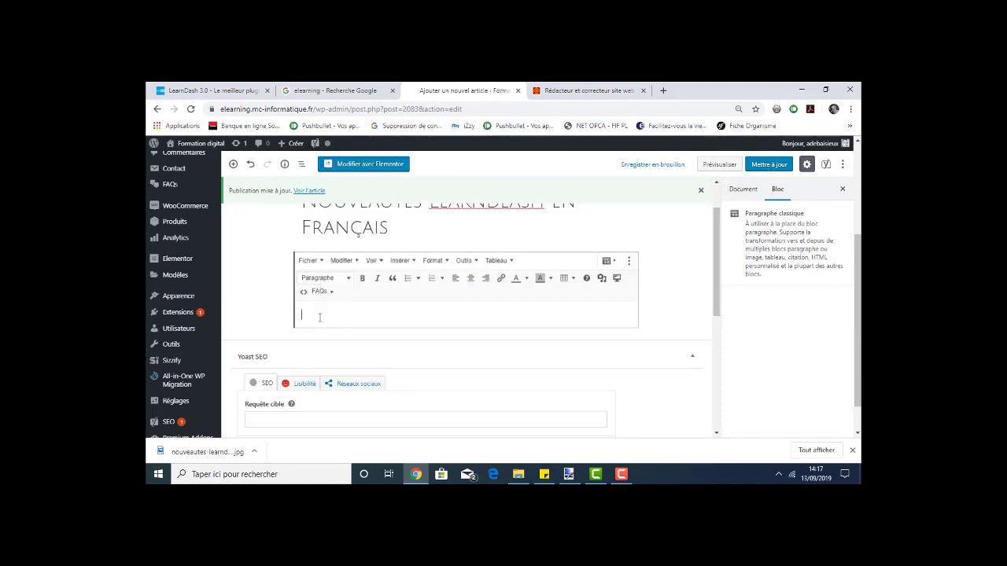
key(ctrl+v)
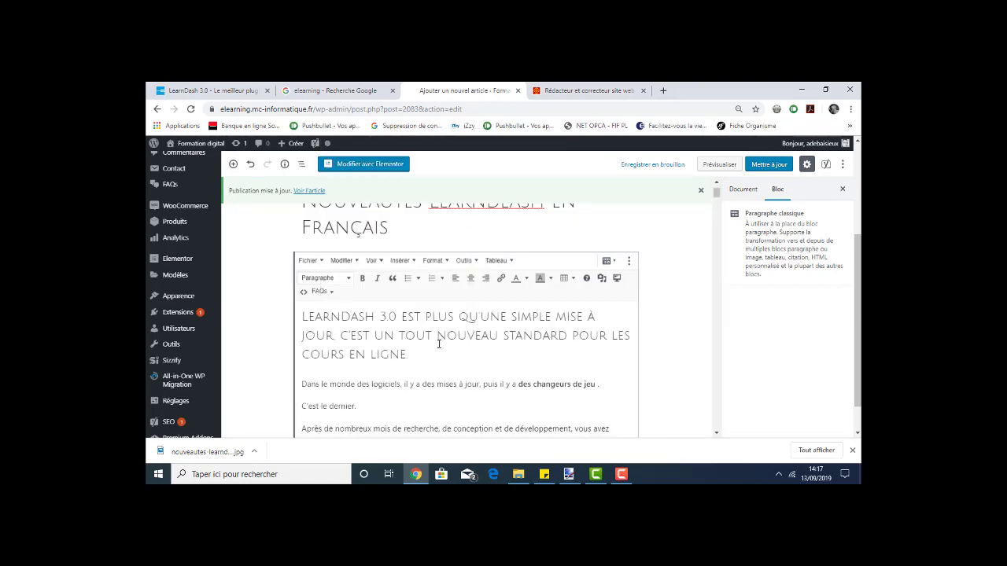
Step: Look over the pasted article content and update the published post with it
scroll(439, 344, down, 15)
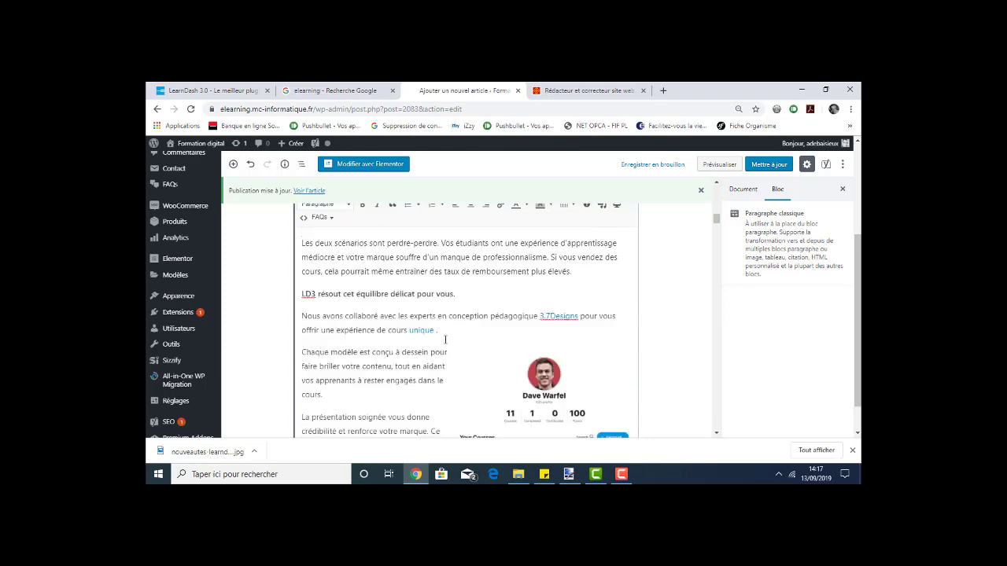
scroll(443, 338, down, 10)
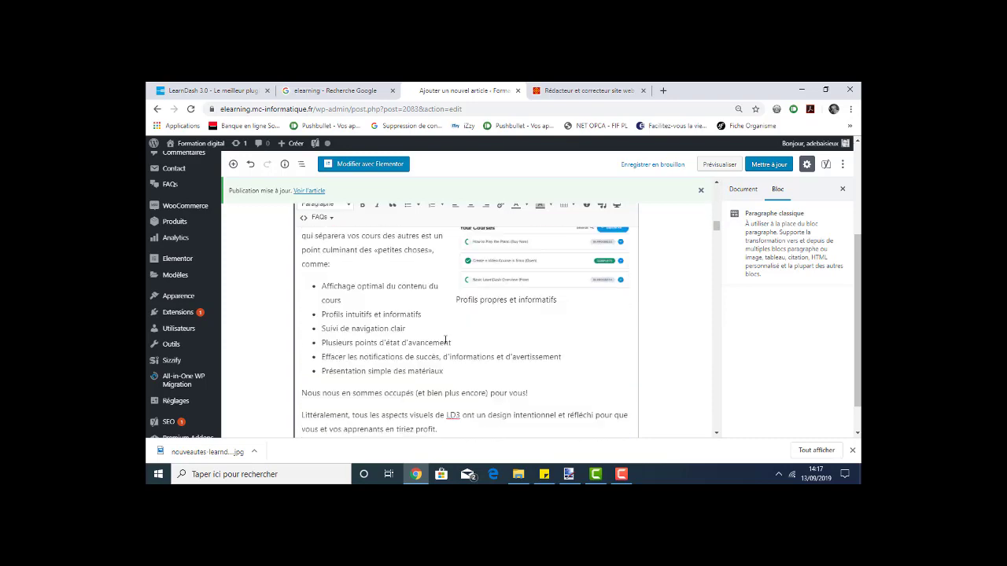
click(761, 165)
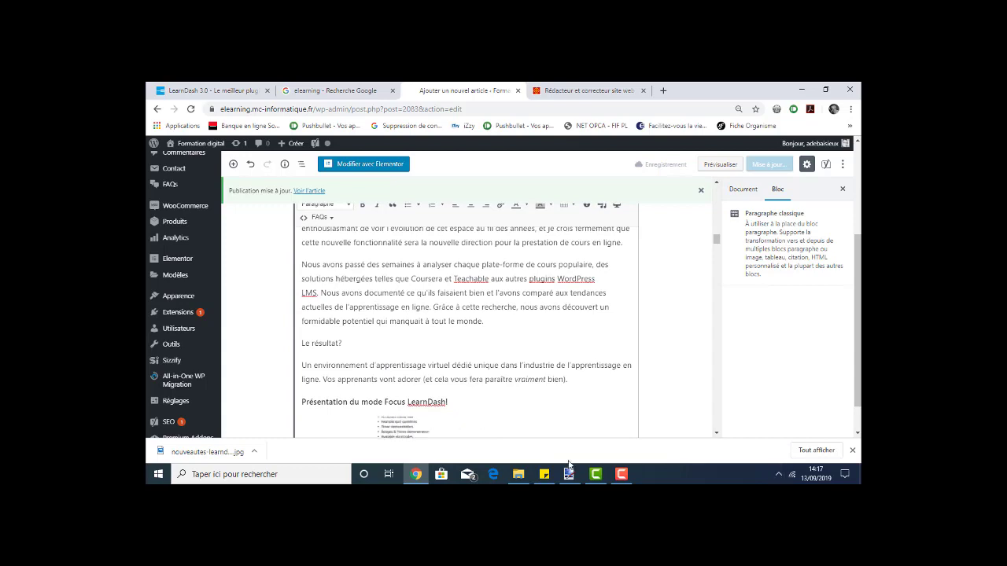
click(622, 474)
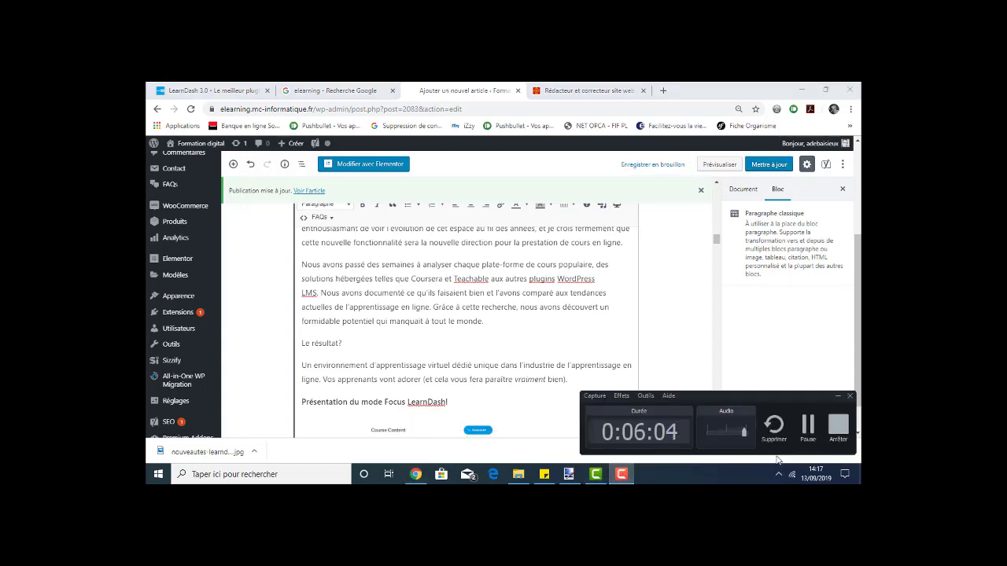
click(807, 438)
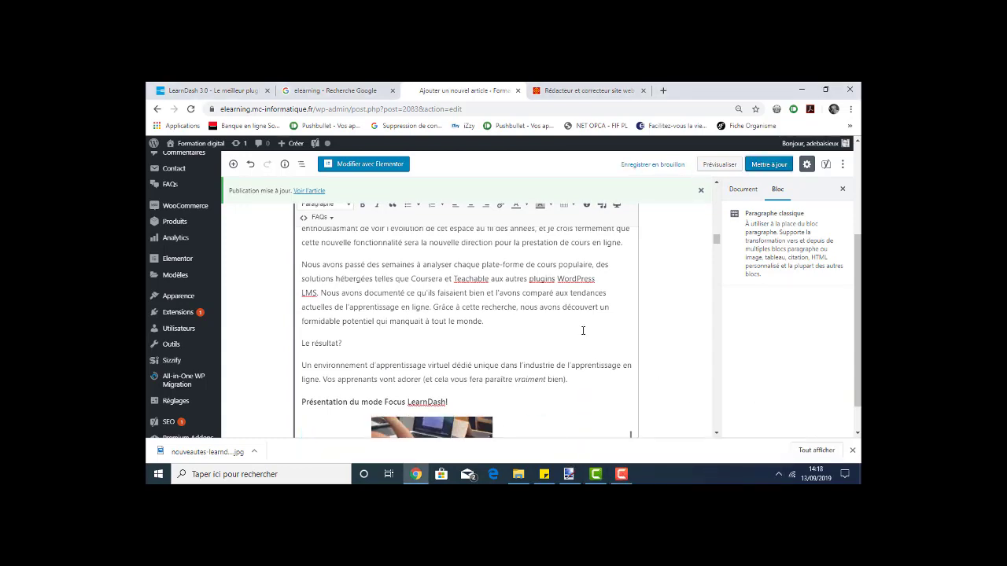
Step: Add a new line reading "Source:" after the last sentence of the article text
scroll(583, 330, down, 4)
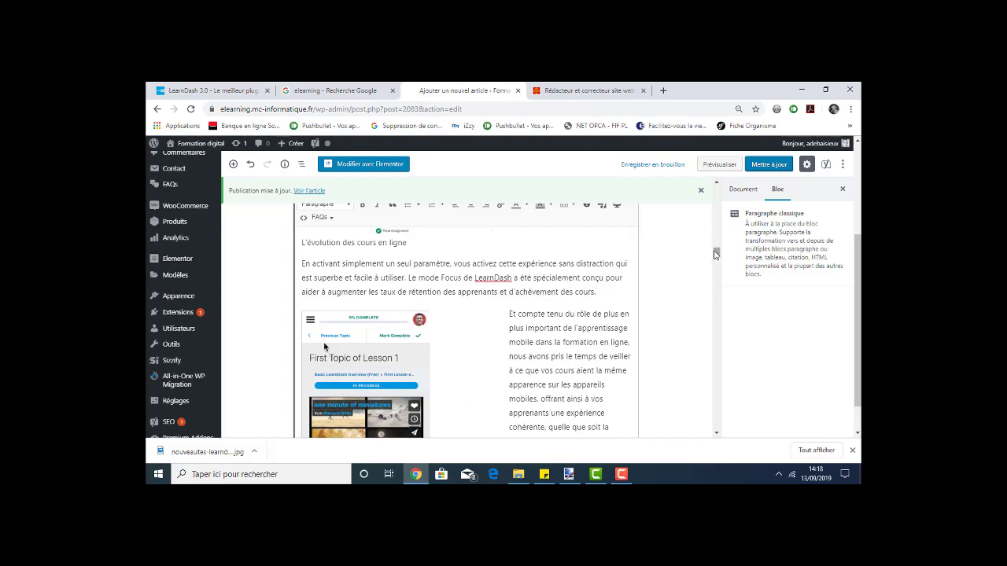
drag(715, 254, 717, 412)
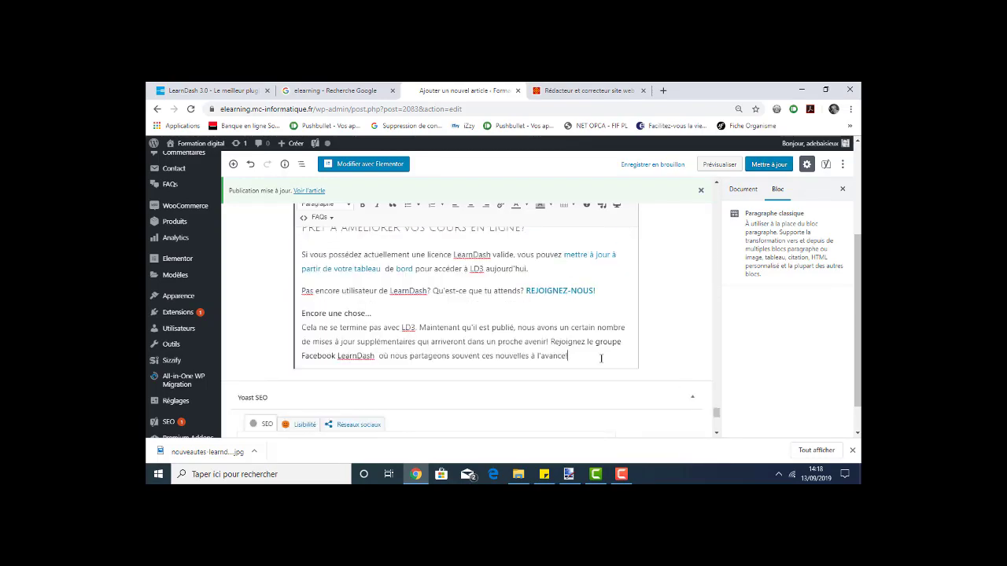
key(Return)
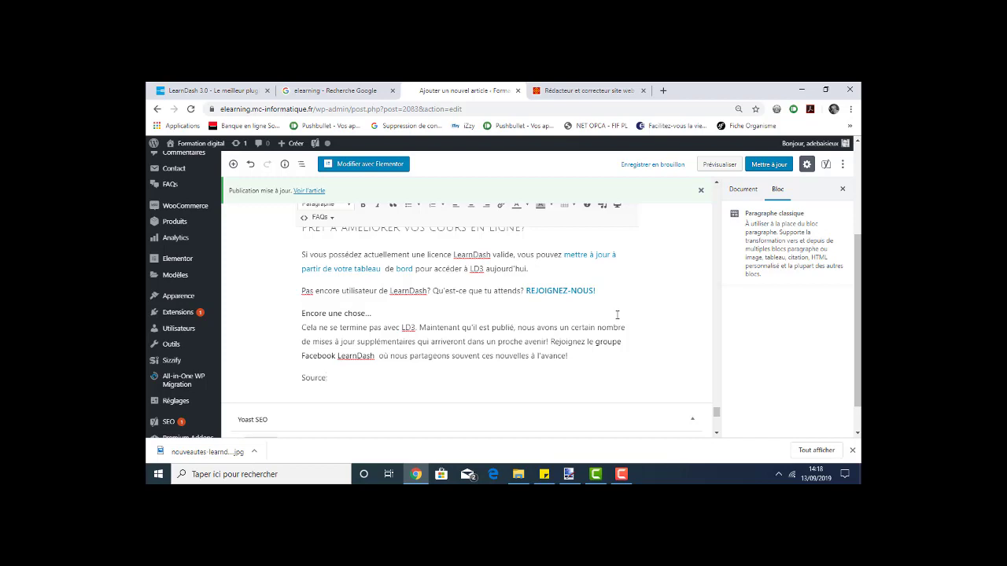
Step: Copy the web address of the LearnDash 3.0 article page
click(207, 91)
drag(375, 109, 216, 110)
key(ctrl+c)
right_click(229, 115)
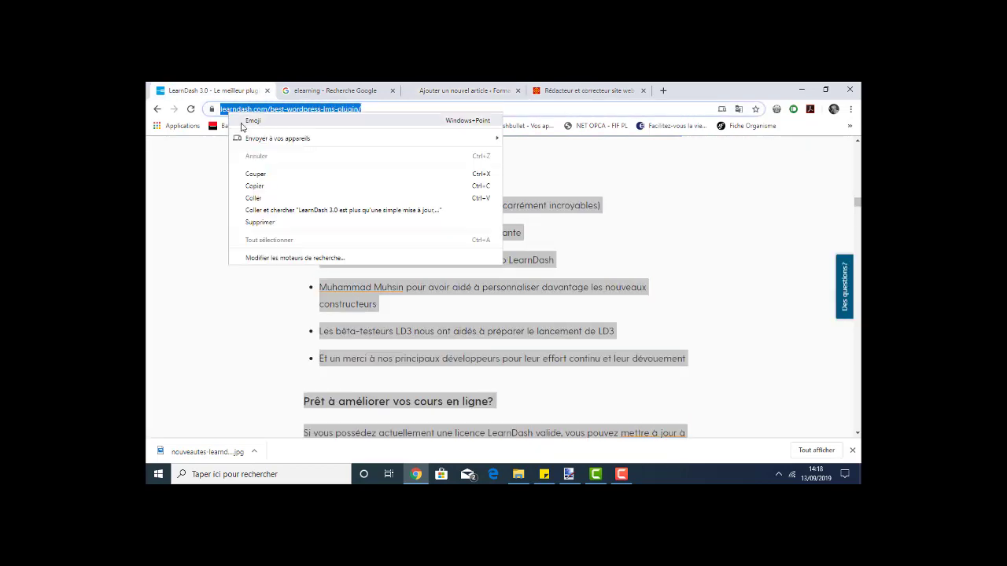
click(254, 185)
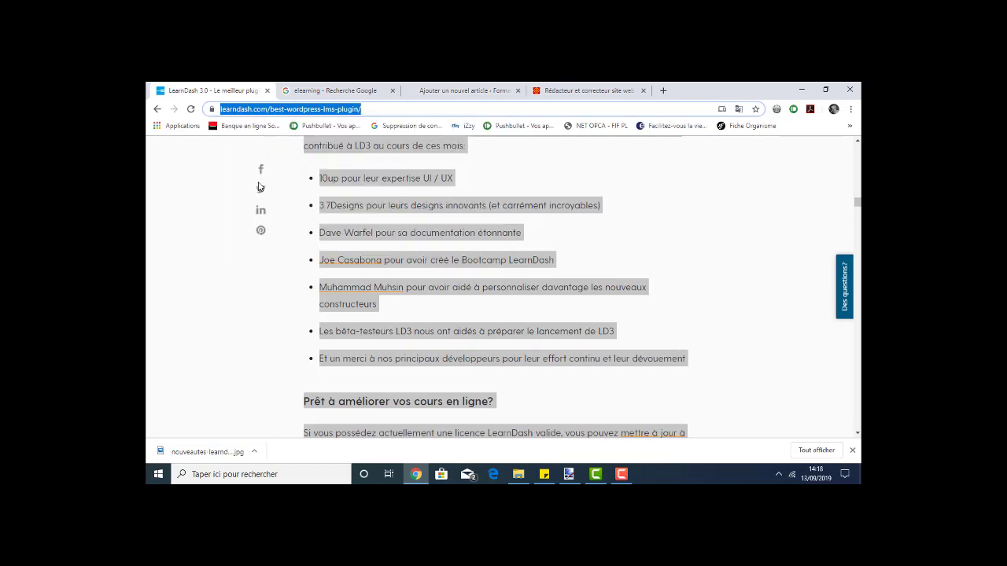
click(604, 92)
click(460, 88)
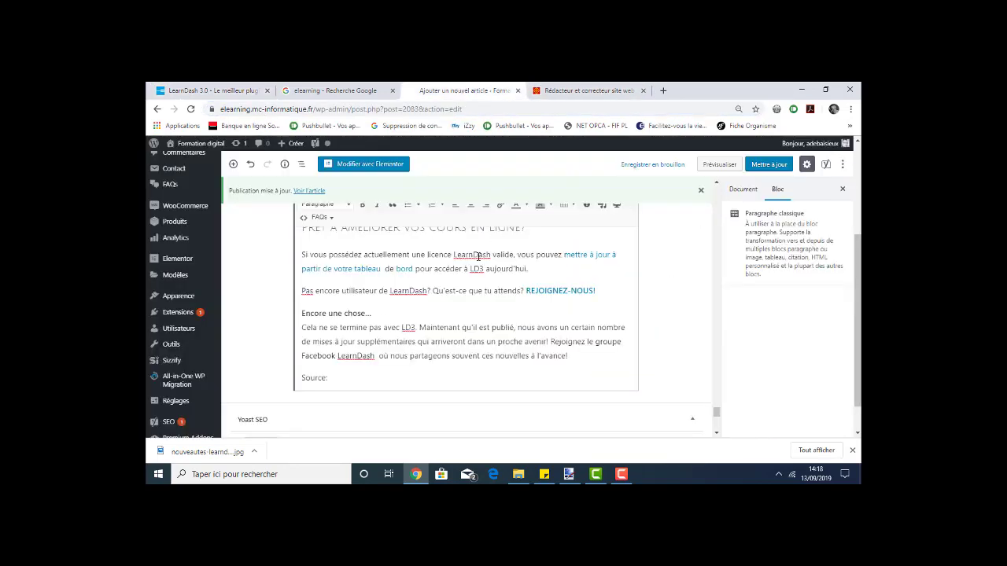
right_click(357, 378)
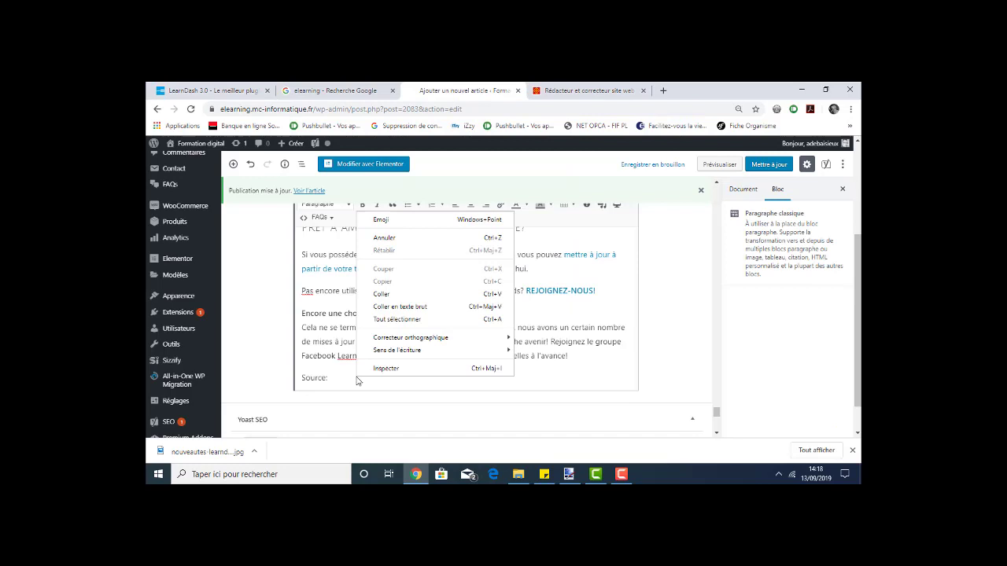
click(404, 294)
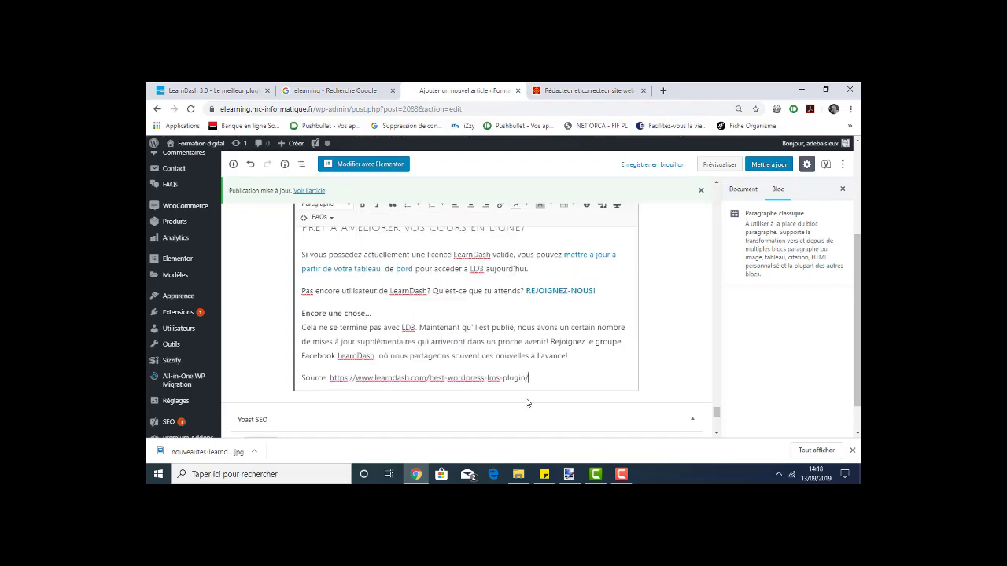
click(769, 165)
click(770, 164)
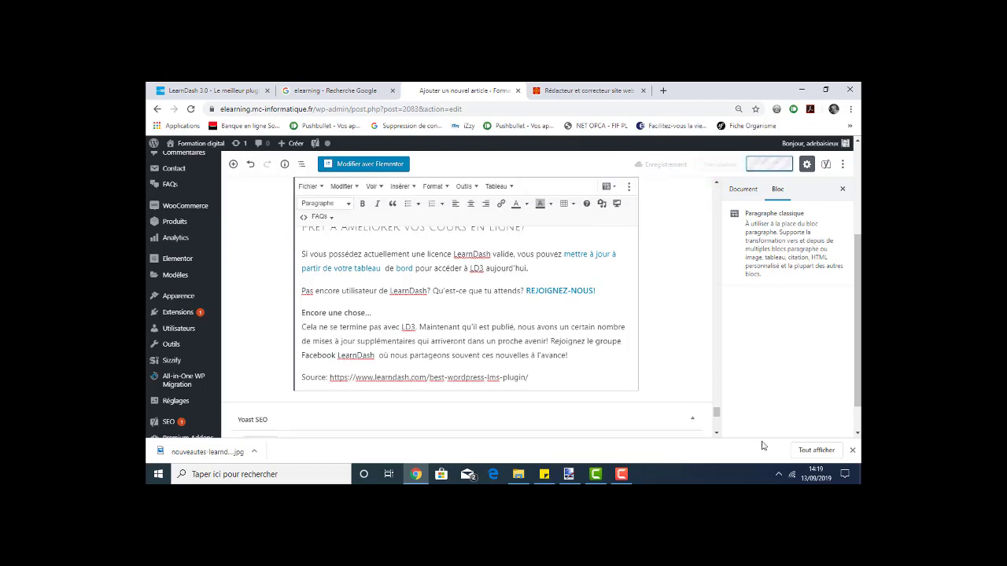
click(622, 474)
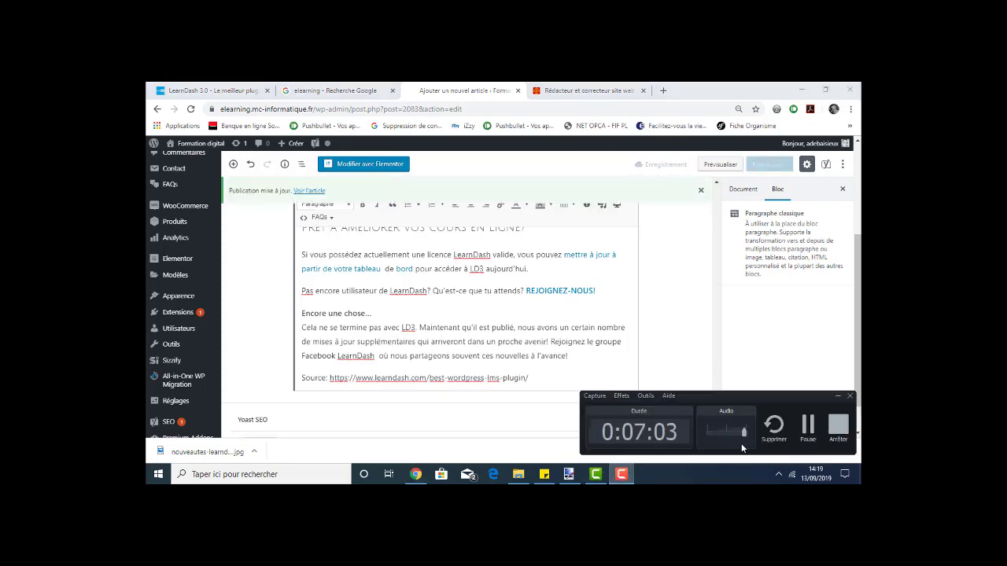
click(471, 416)
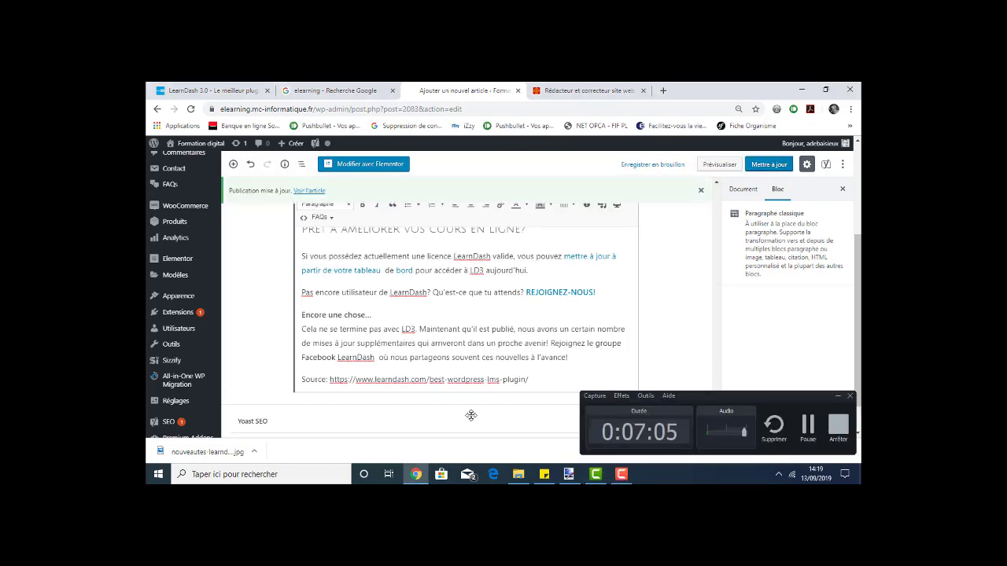
drag(787, 398, 621, 373)
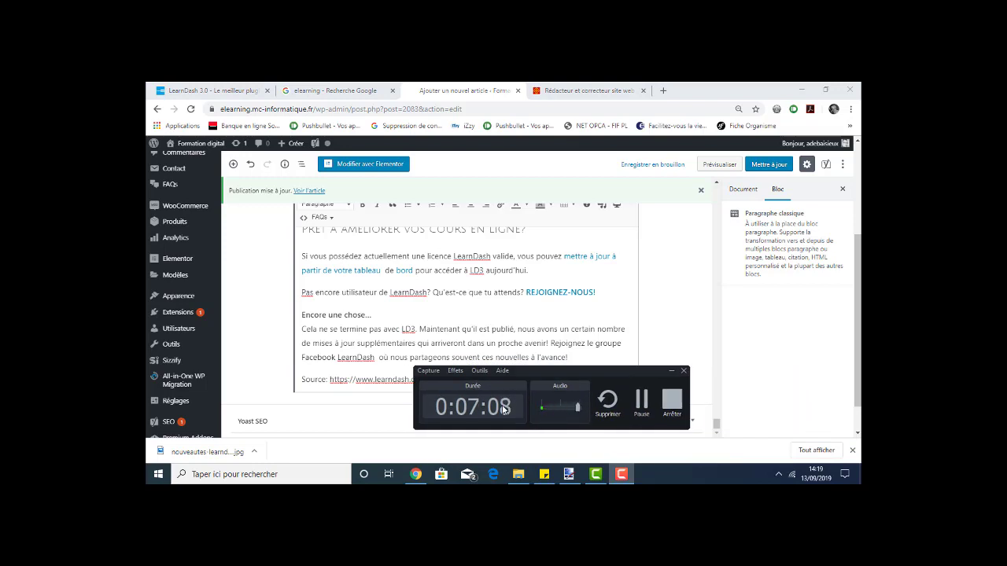
click(795, 366)
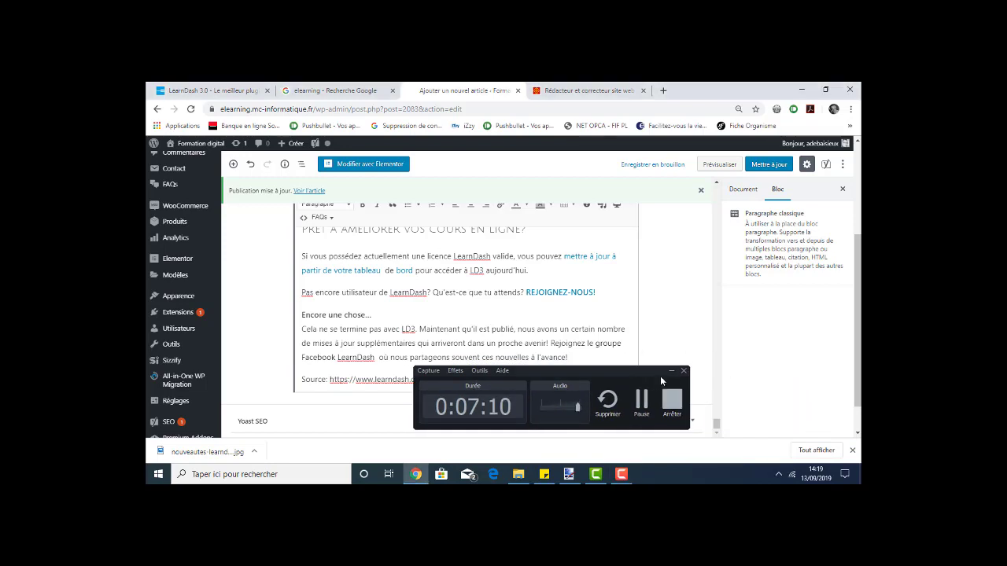
click(671, 370)
Step: Save the published post once more with its completed article text and source line
scroll(775, 355, up, 3)
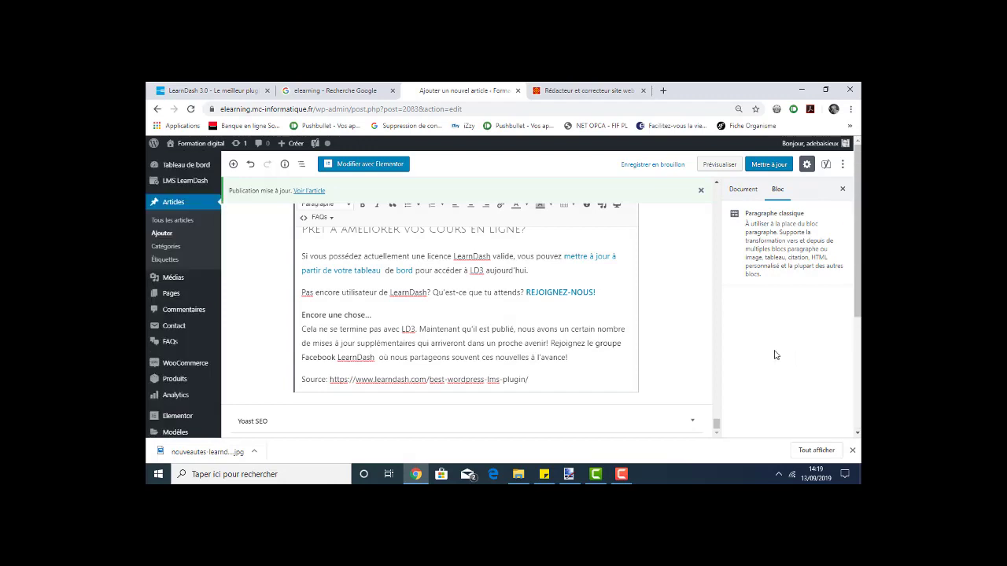
scroll(668, 357, up, 3)
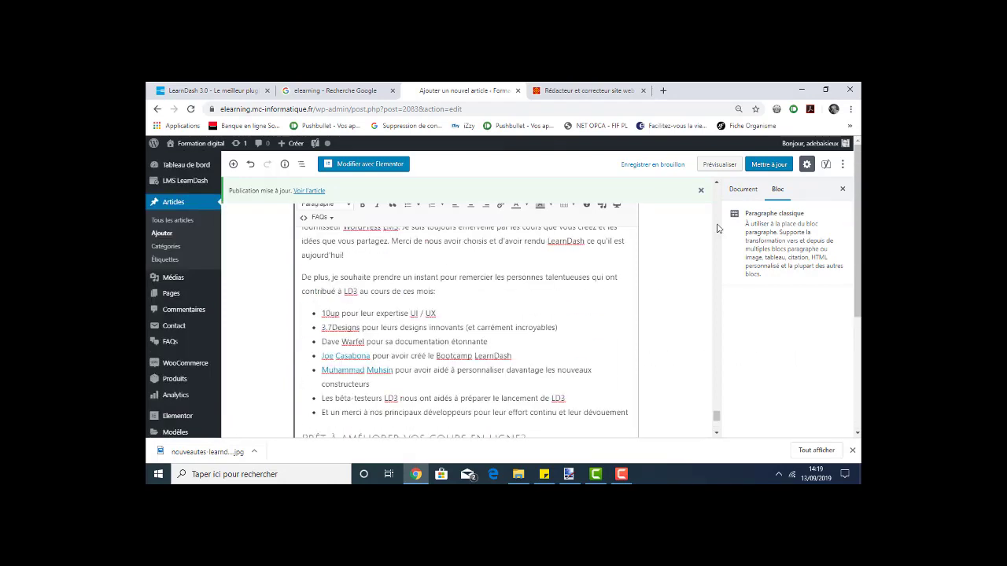
click(771, 165)
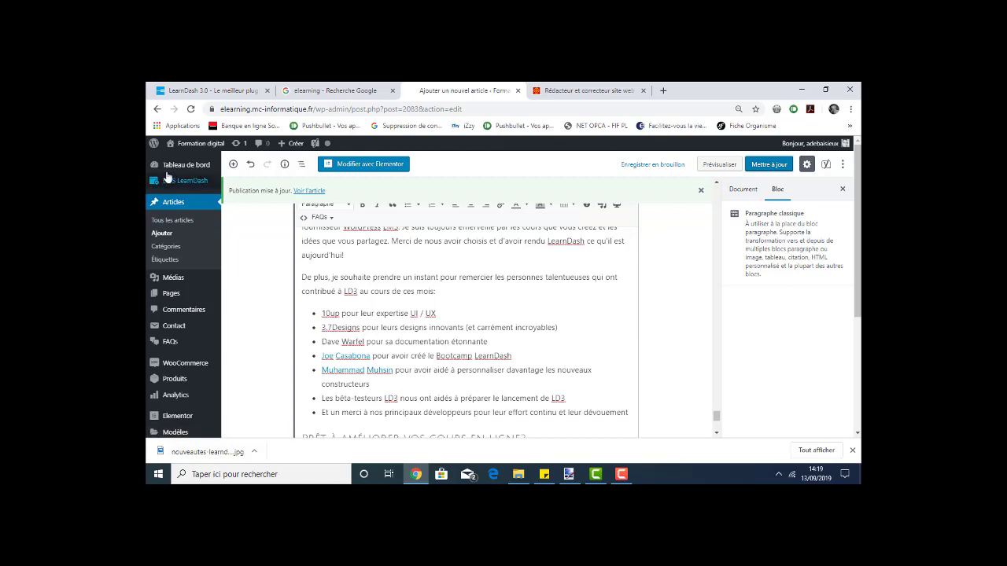
Step: Visit the live site and check the new article's entry on the blog's elearning category page
click(188, 162)
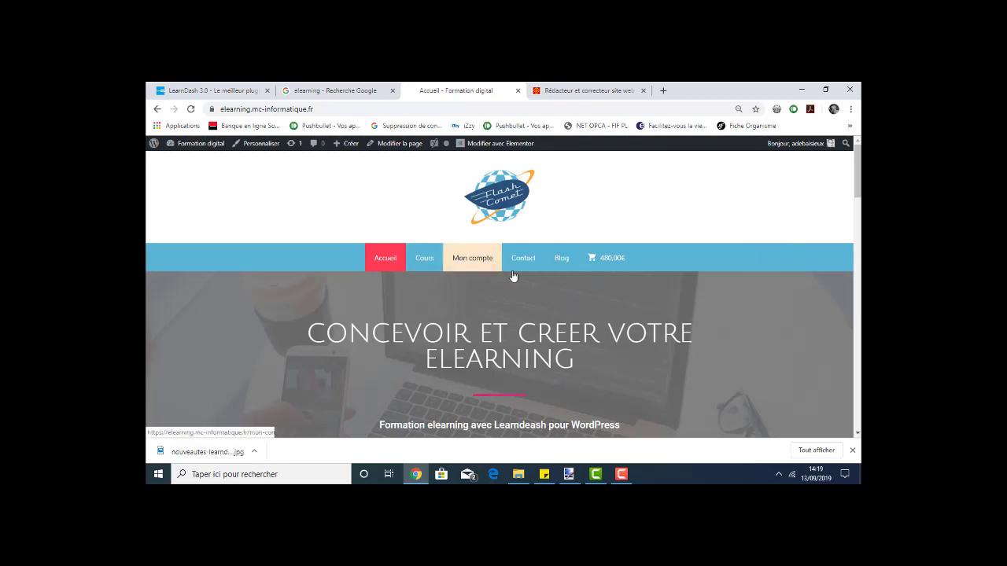
click(563, 259)
scroll(814, 309, down, 2)
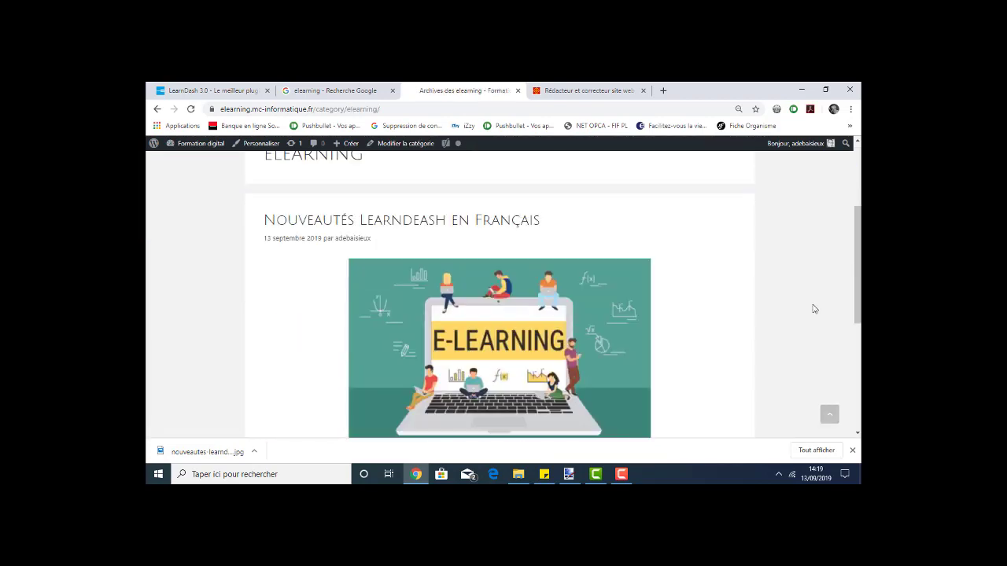
scroll(815, 309, down, 3)
scroll(814, 309, down, 2)
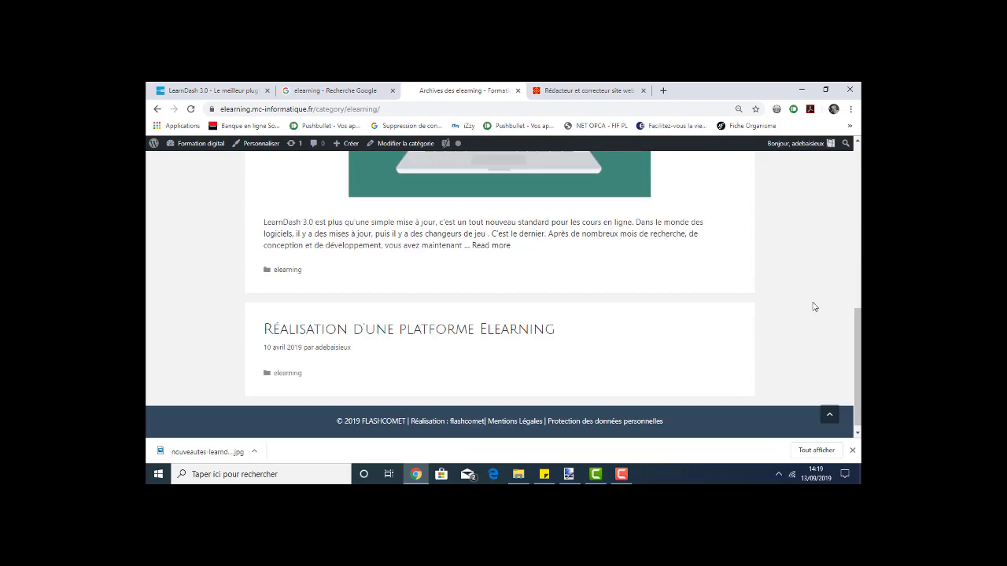
scroll(814, 309, up, 3)
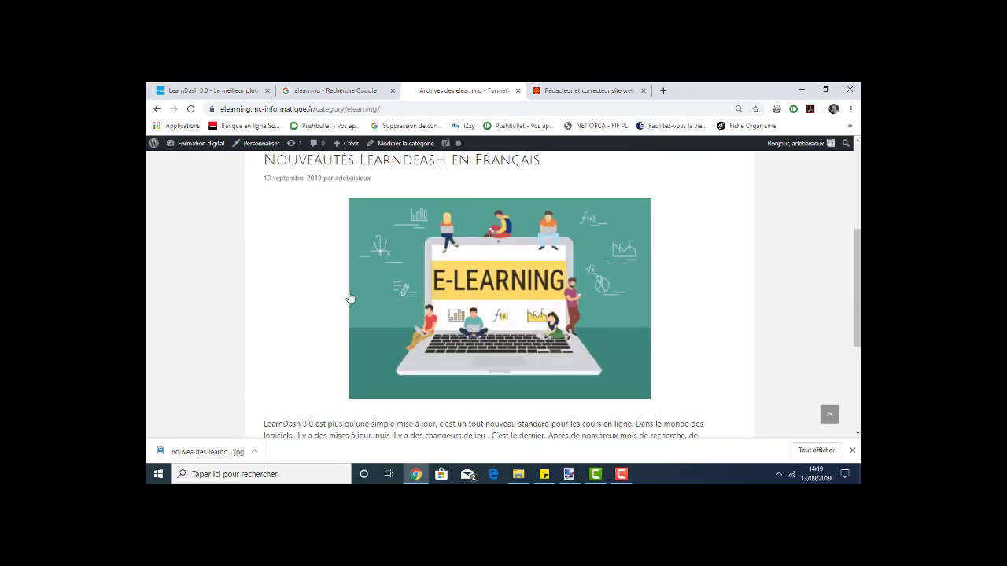
scroll(350, 297, up, 1)
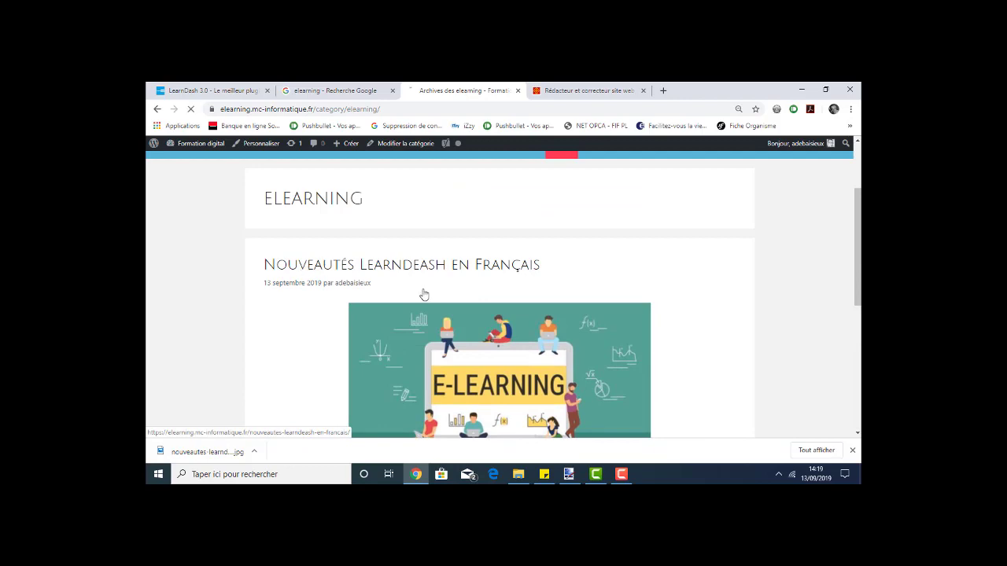
Step: Open the "Nouveautés Learndeash en Français" article on the live site and review its content, finishing at the page start
click(592, 313)
scroll(818, 332, down, 2)
scroll(817, 331, down, 10)
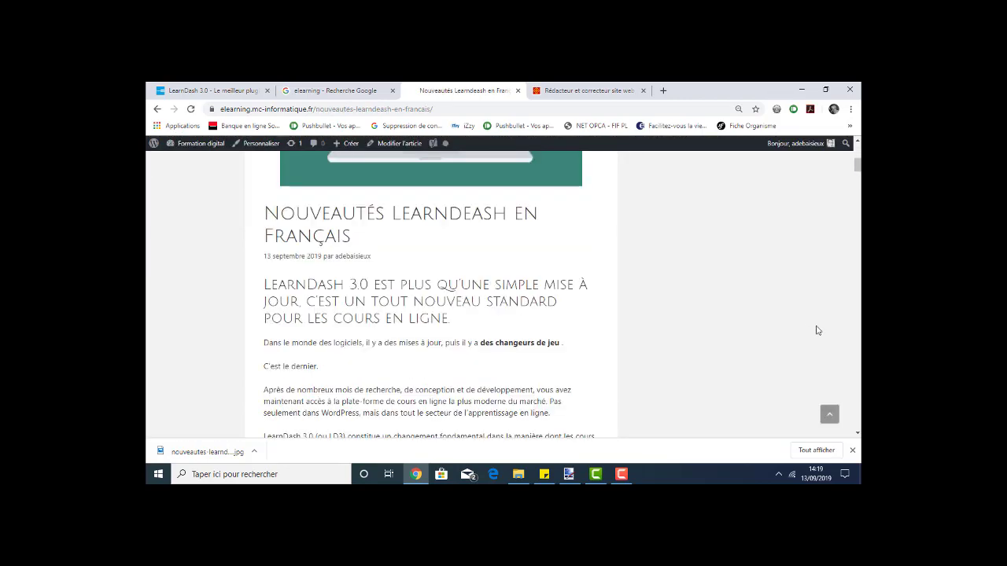
scroll(818, 331, down, 10)
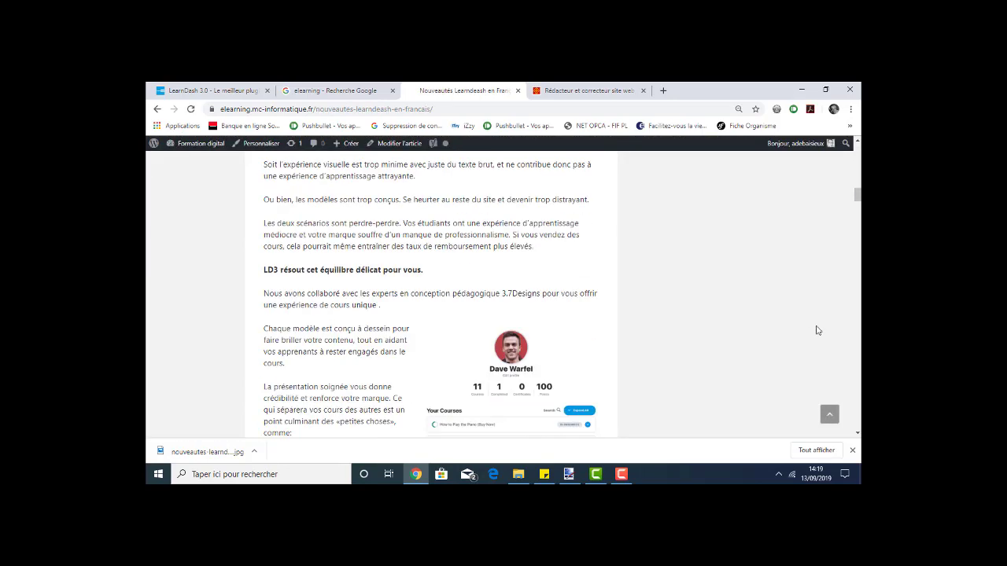
scroll(818, 332, down, 10)
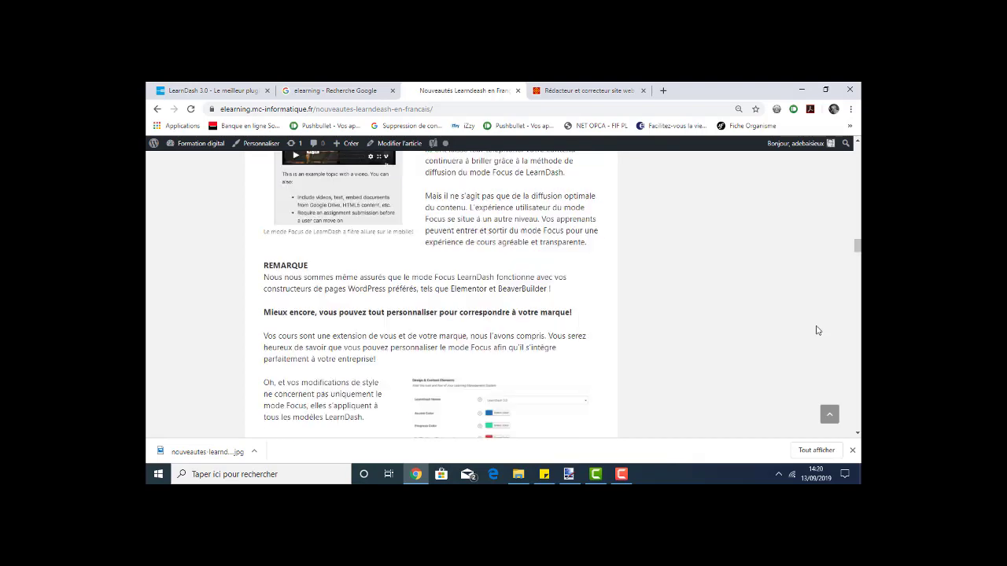
click(829, 415)
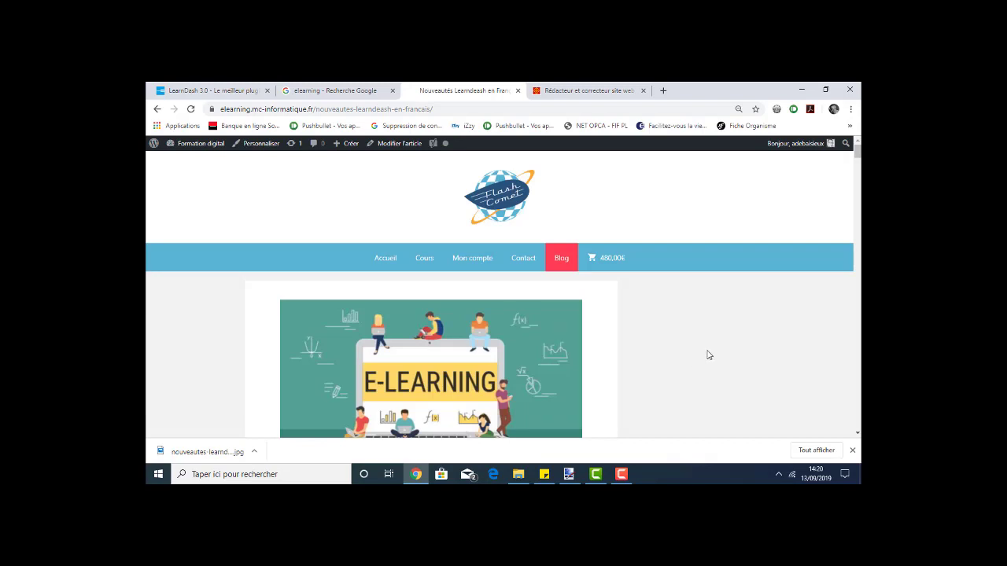
Step: Close the LearnDash, Google search and "Rédacteur et correcteur site web" pages, keeping only the published article open
click(197, 91)
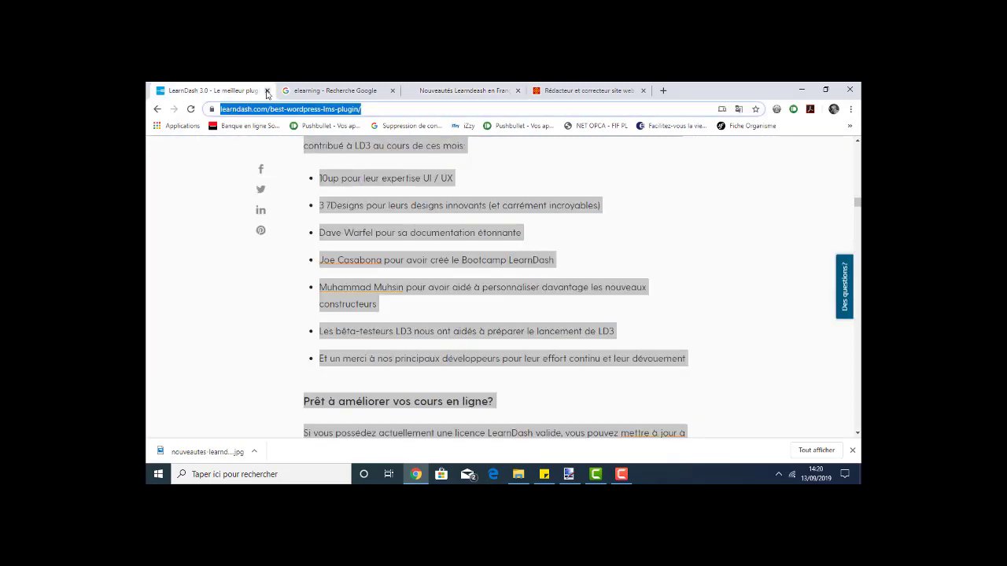
click(267, 91)
click(267, 90)
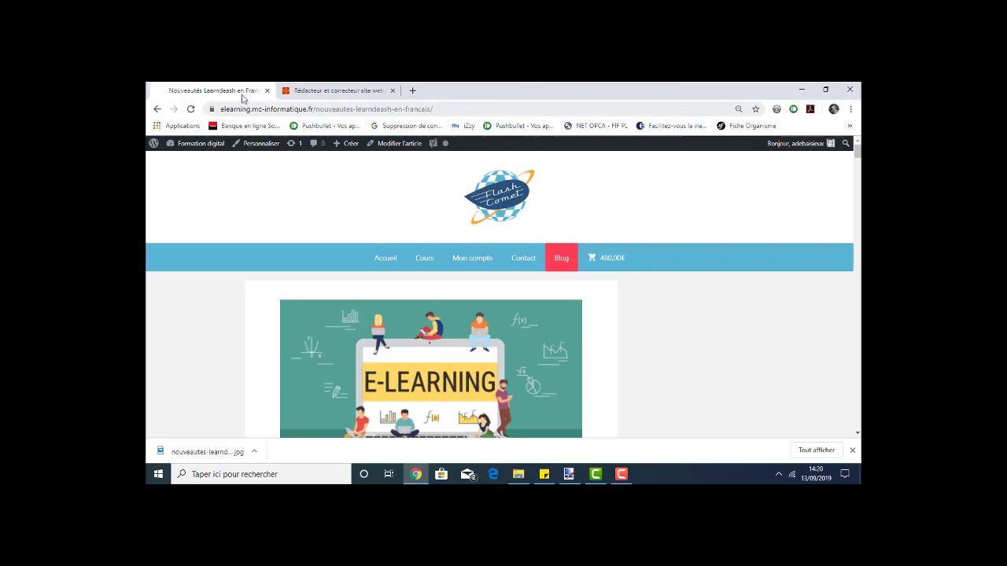
click(359, 92)
click(392, 92)
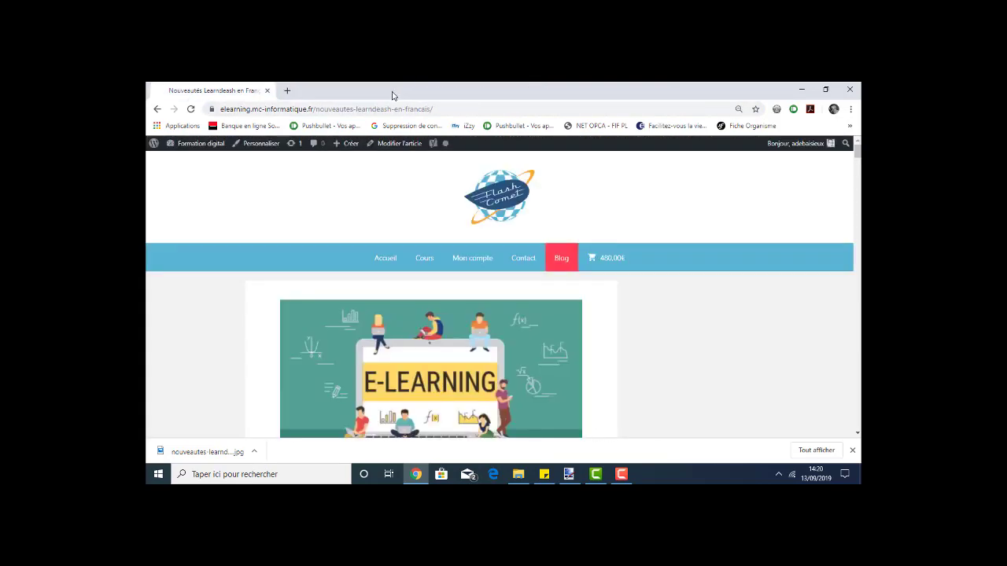
scroll(276, 199, down, 3)
scroll(278, 196, up, 3)
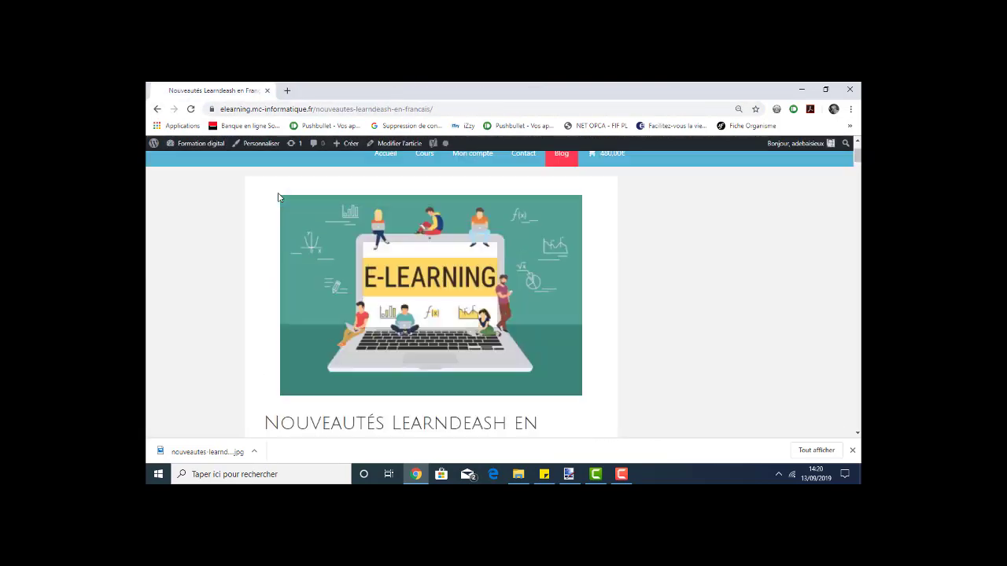
scroll(281, 196, down, 2)
scroll(278, 193, up, 2)
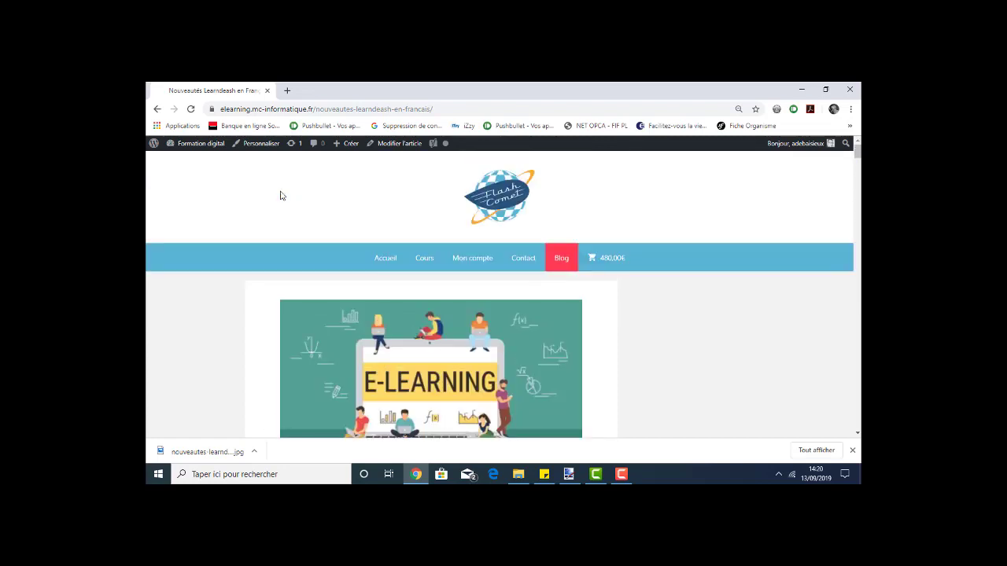
Step: Open facebook.com in a new browser tab
click(287, 92)
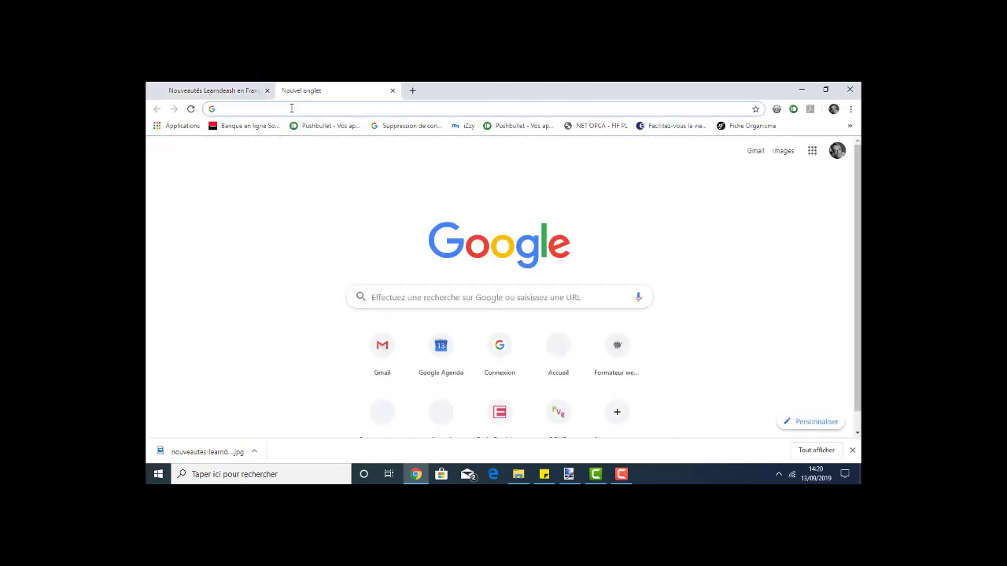
text(facebook.com)
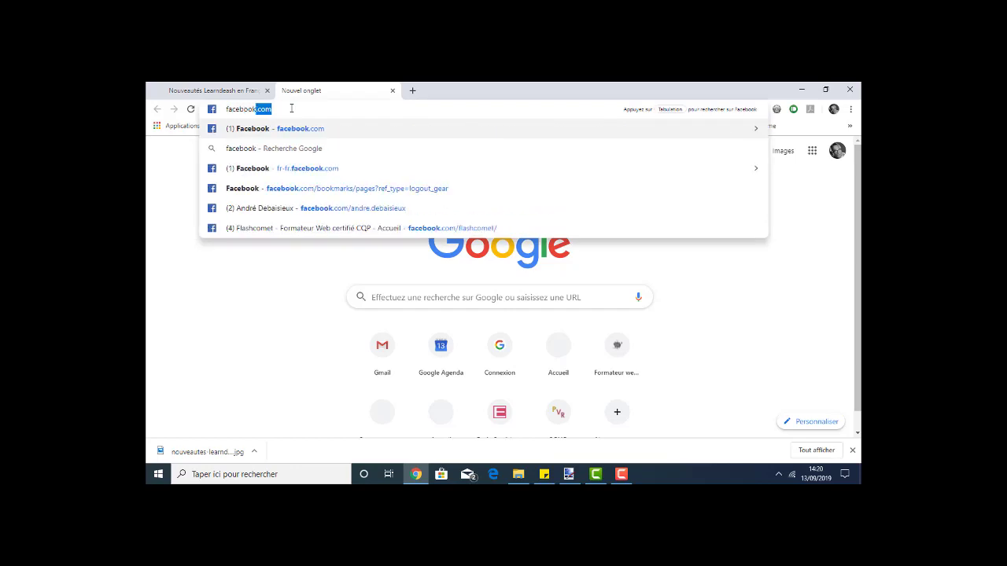
key(Return)
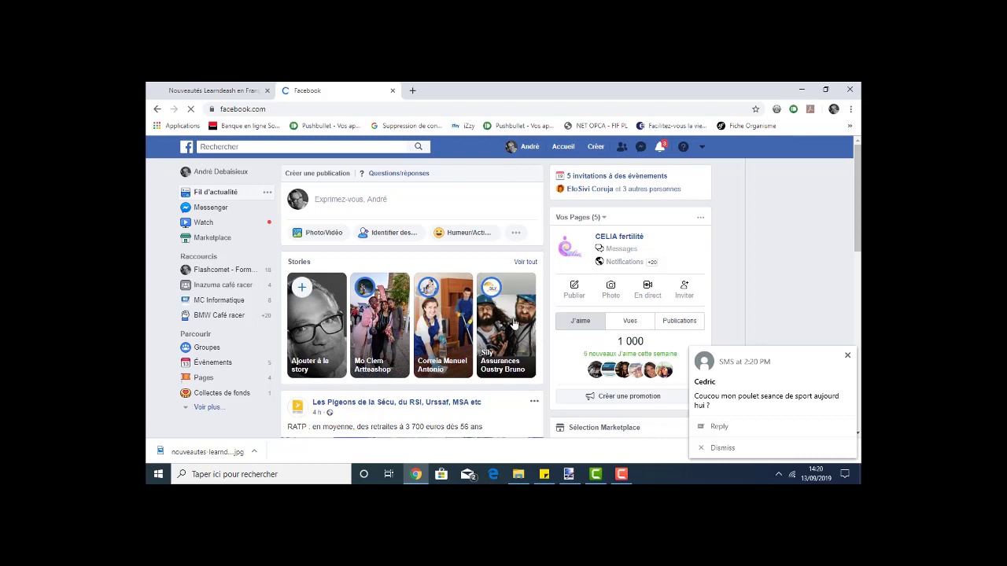
Step: Search Google for "flashcomet" in another new browser tab, correcting the misspelled query
click(412, 91)
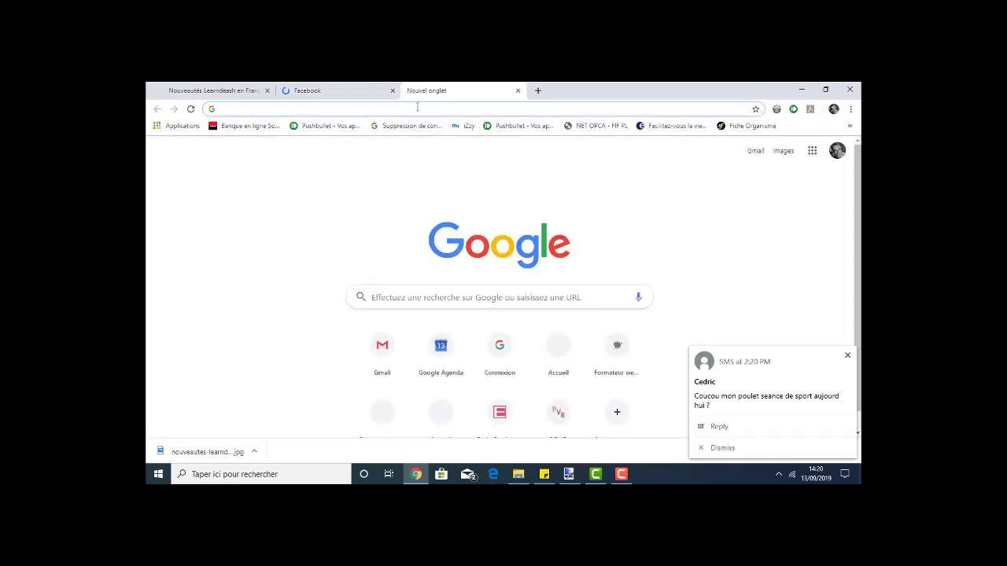
text(g)
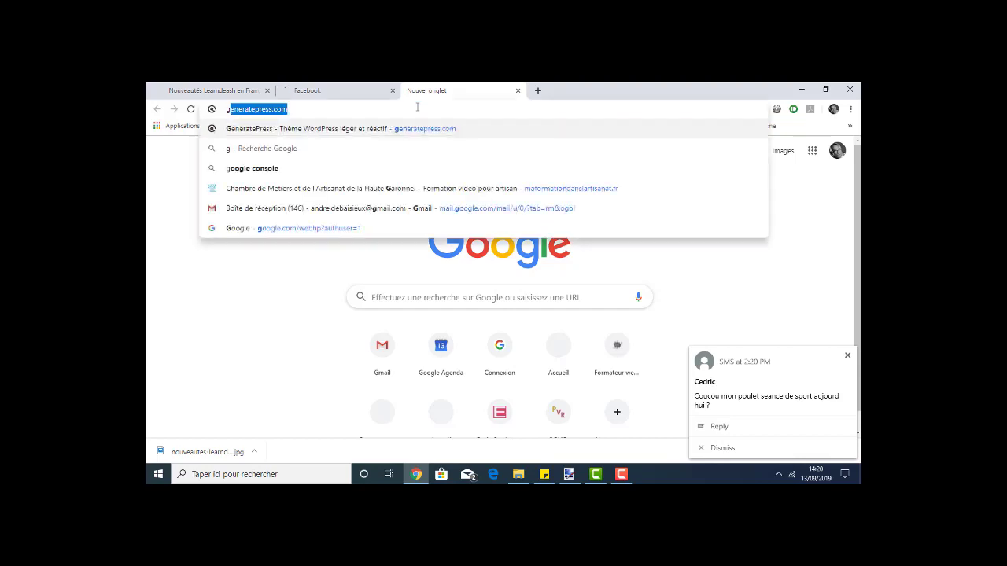
key(BackSpace)
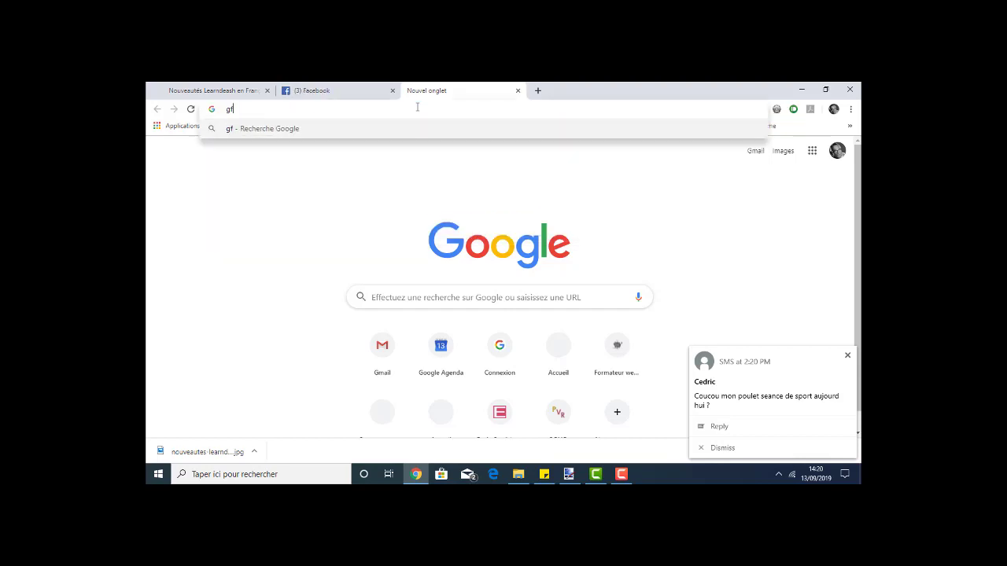
text(flashcom)
key(BackSpace)
text(met)
key(Return)
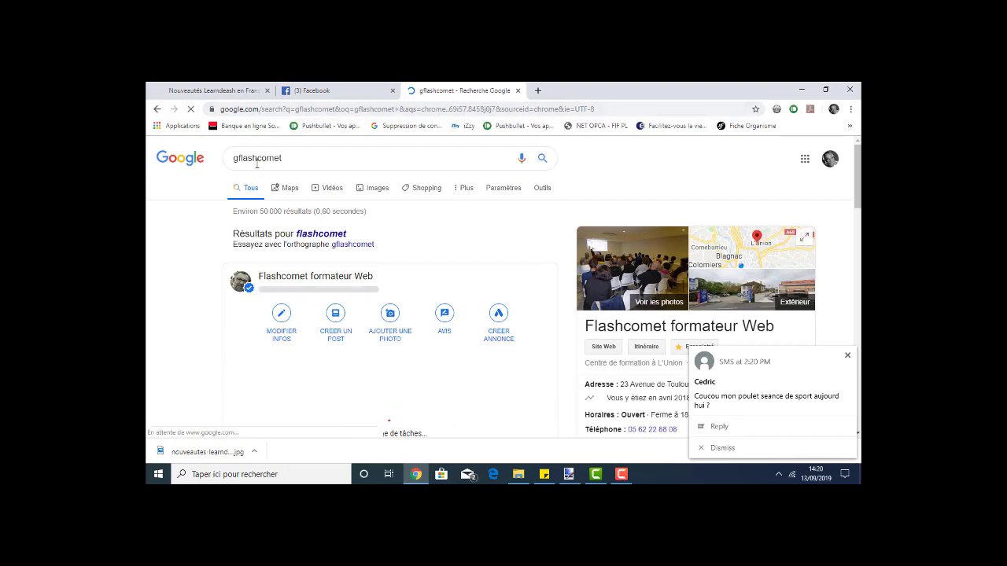
click(236, 159)
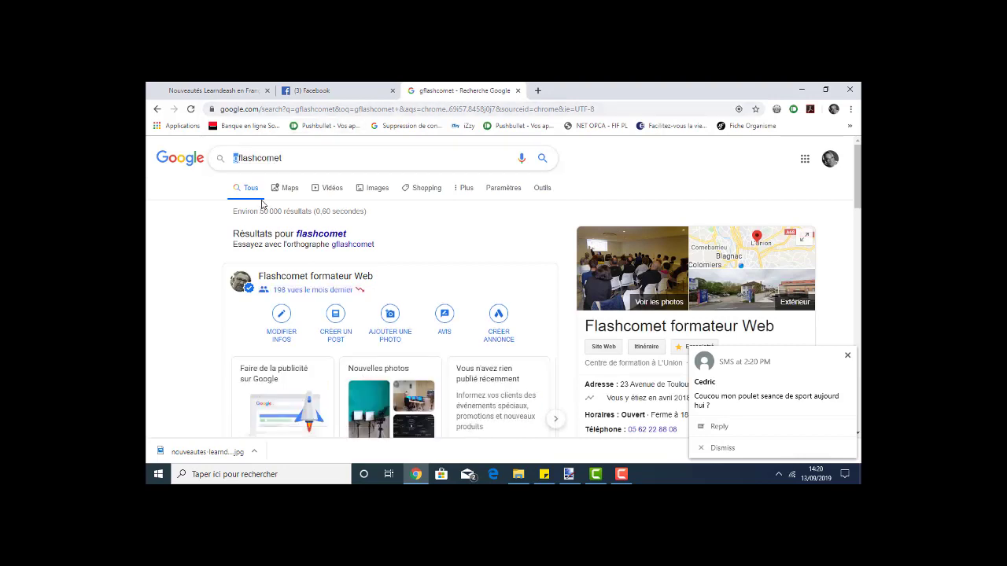
key(Delete)
click(341, 180)
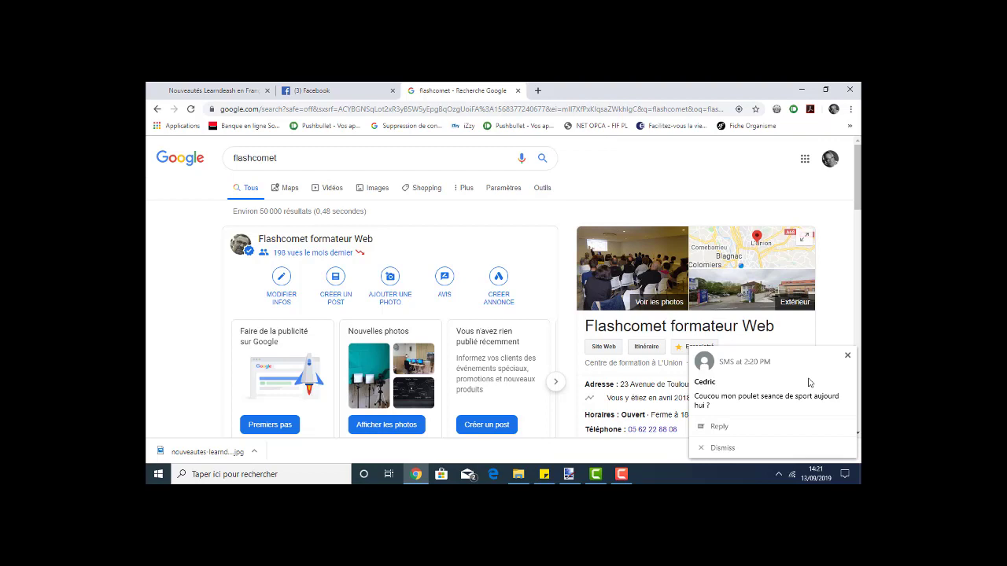
Step: Dismiss the SMS notification and look over the Flashcomet business listing in the Google results
click(848, 358)
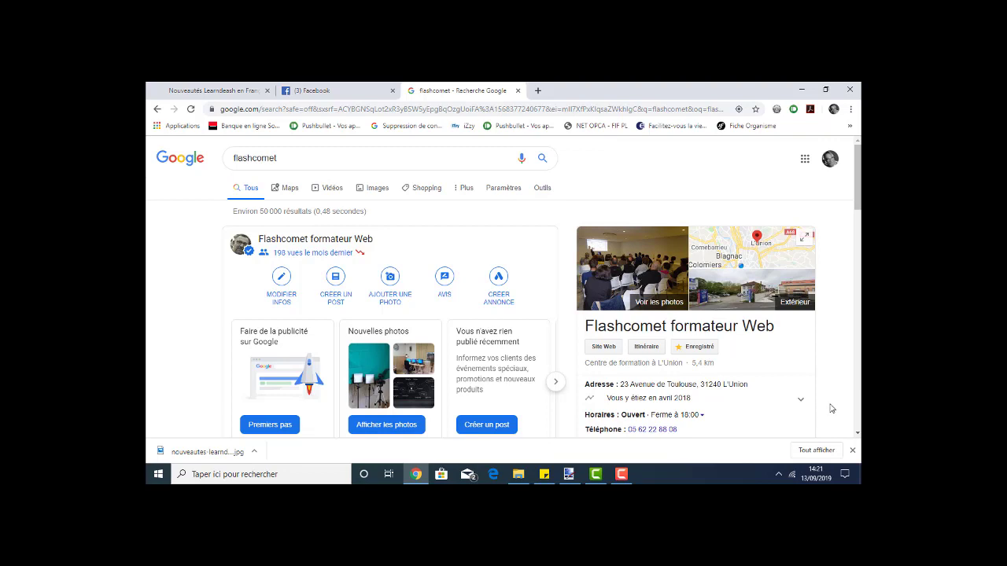
scroll(784, 332, down, 2)
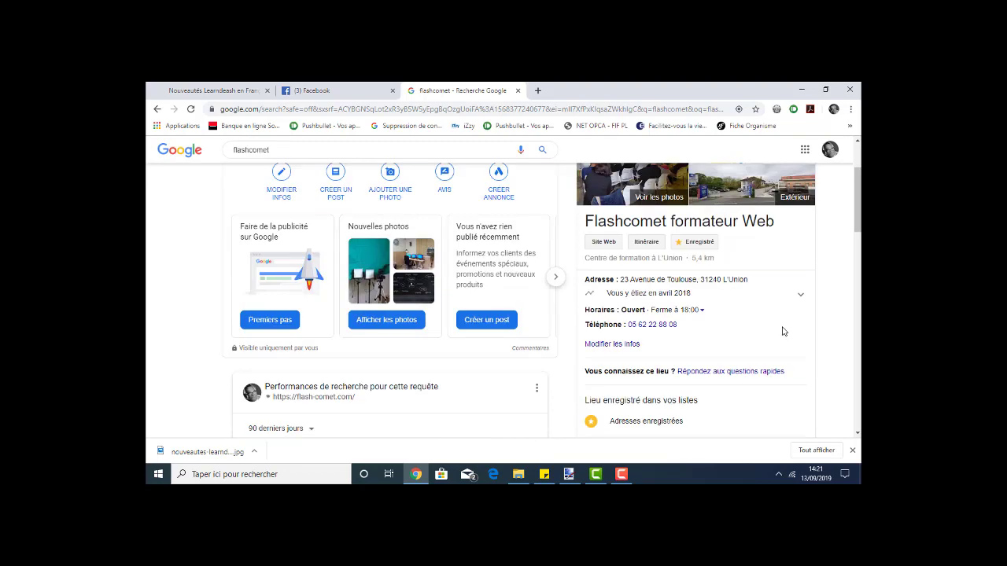
scroll(662, 214, up, 3)
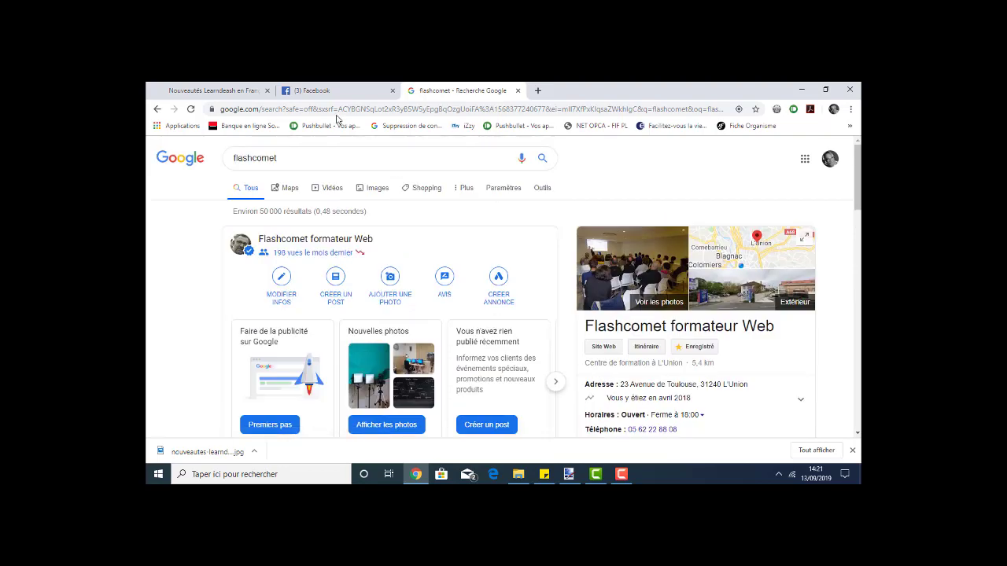
Step: Switch to Facebook and open the "Flashcomet - Formateur Web certifié CQP" page from the full list of managed pages
click(327, 91)
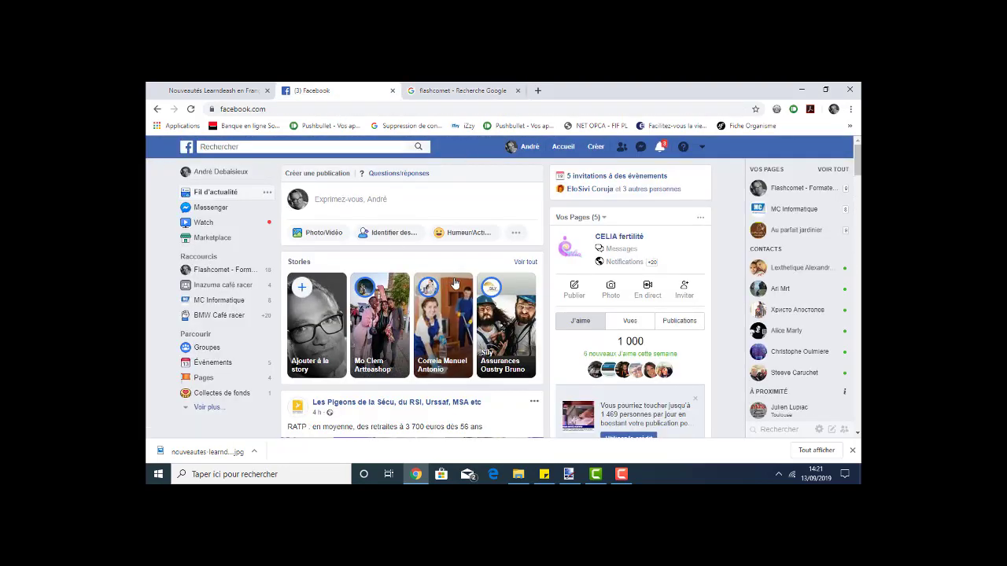
scroll(456, 285, down, 9)
scroll(473, 290, down, 2)
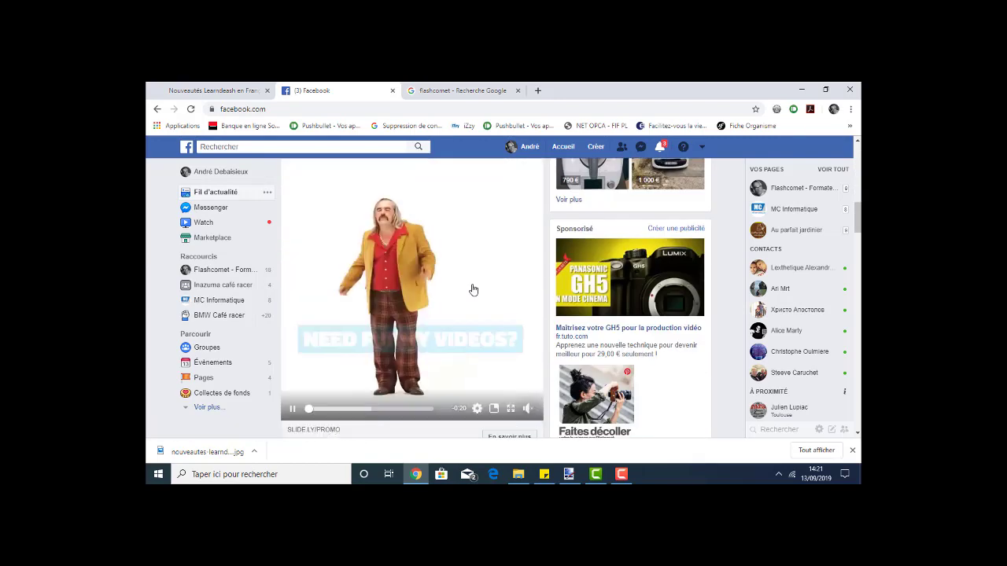
scroll(473, 290, up, 2)
scroll(473, 290, down, 2)
scroll(473, 290, up, 3)
scroll(473, 290, up, 4)
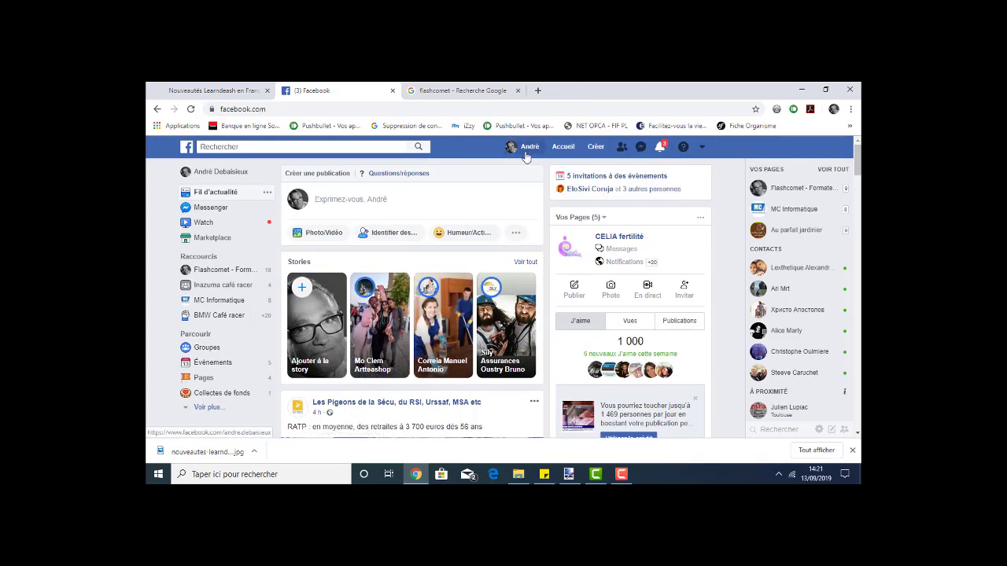
click(703, 149)
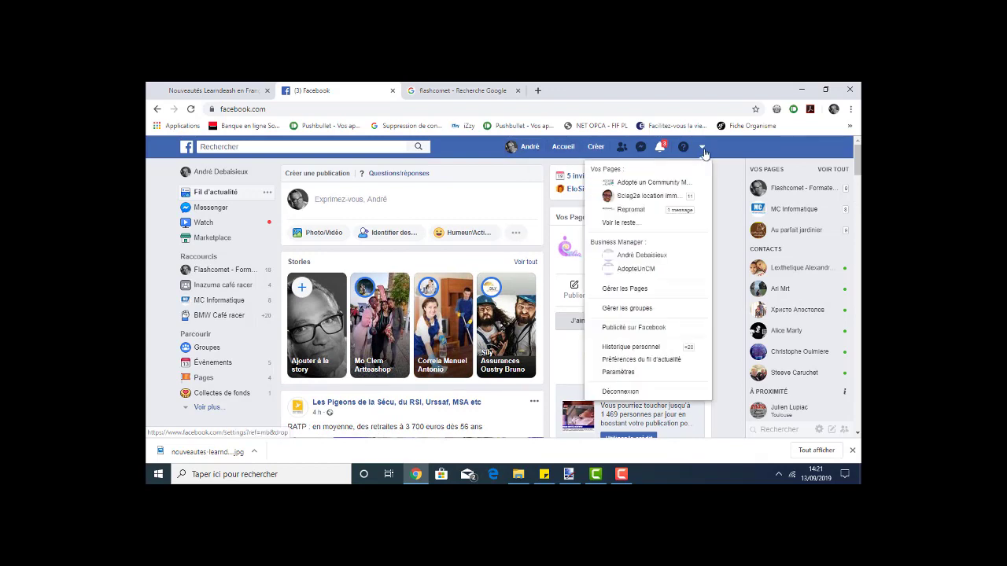
click(630, 225)
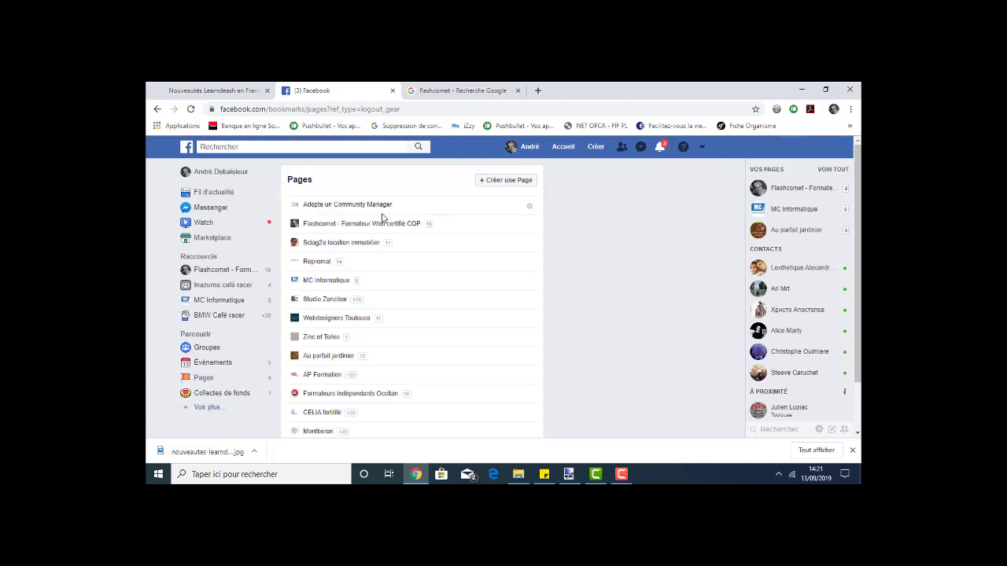
click(363, 224)
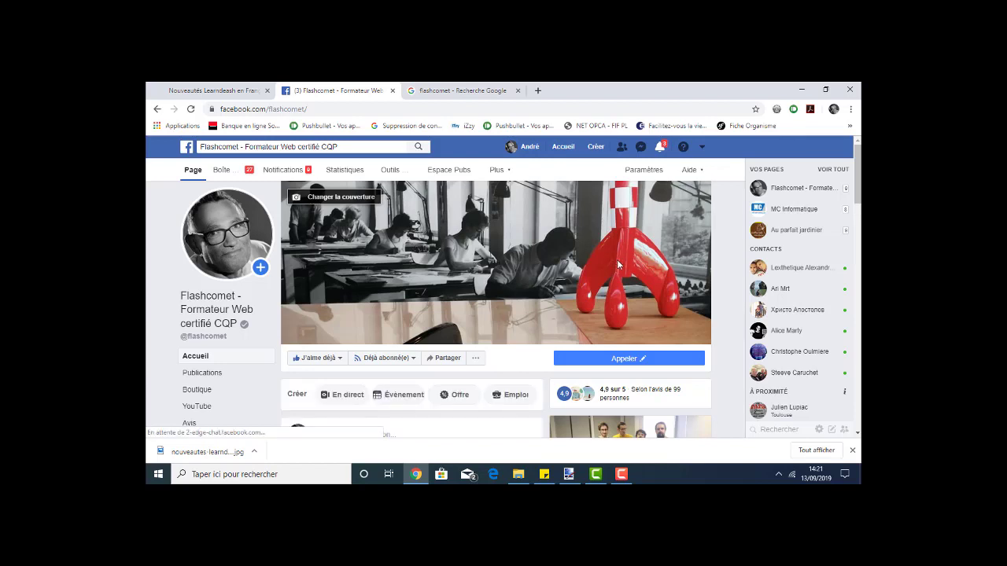
Step: Copy the published article's web address and return to the post composer on the Flashcomet Facebook page
click(214, 92)
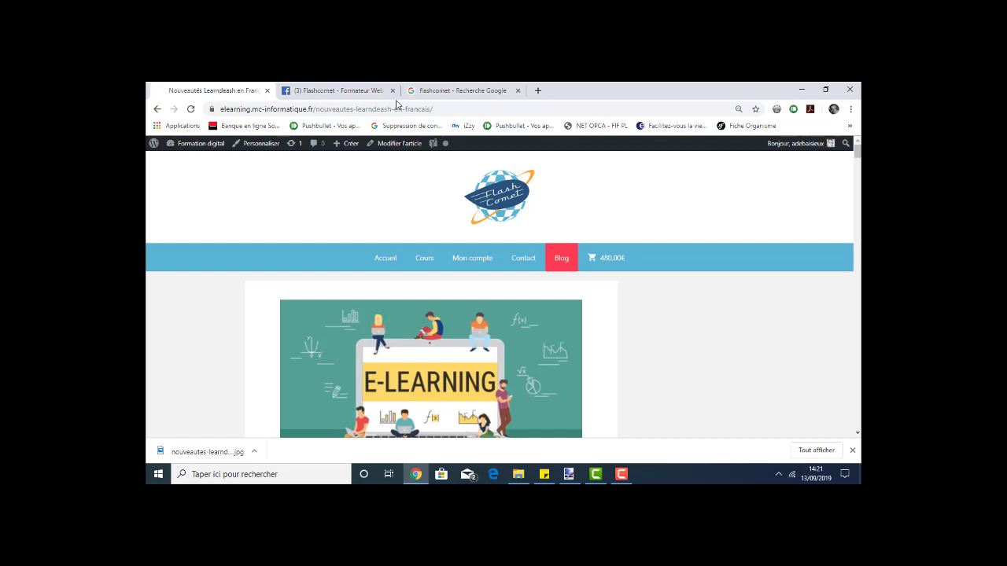
drag(441, 111, 209, 110)
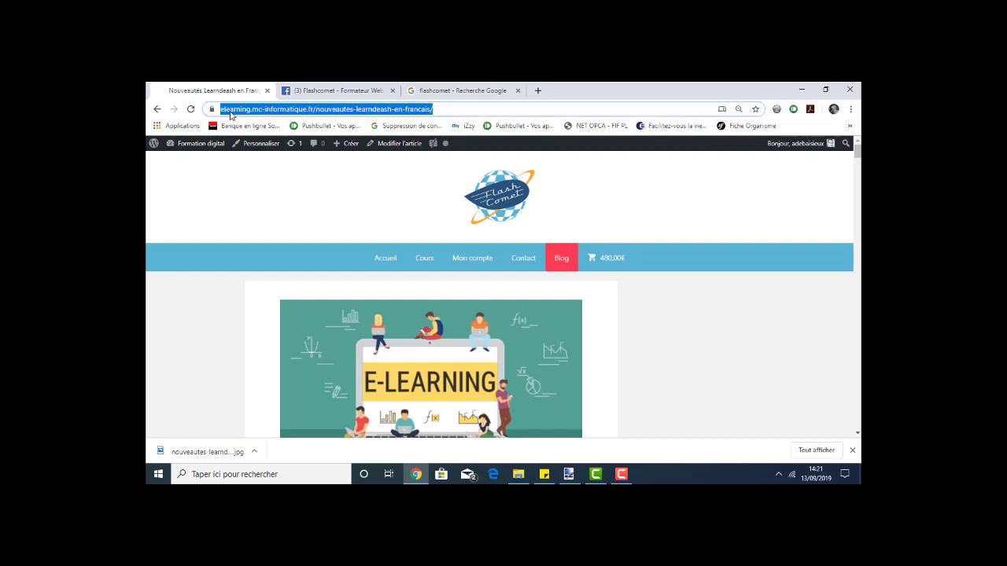
right_click(237, 110)
click(263, 185)
click(337, 95)
scroll(377, 236, down, 3)
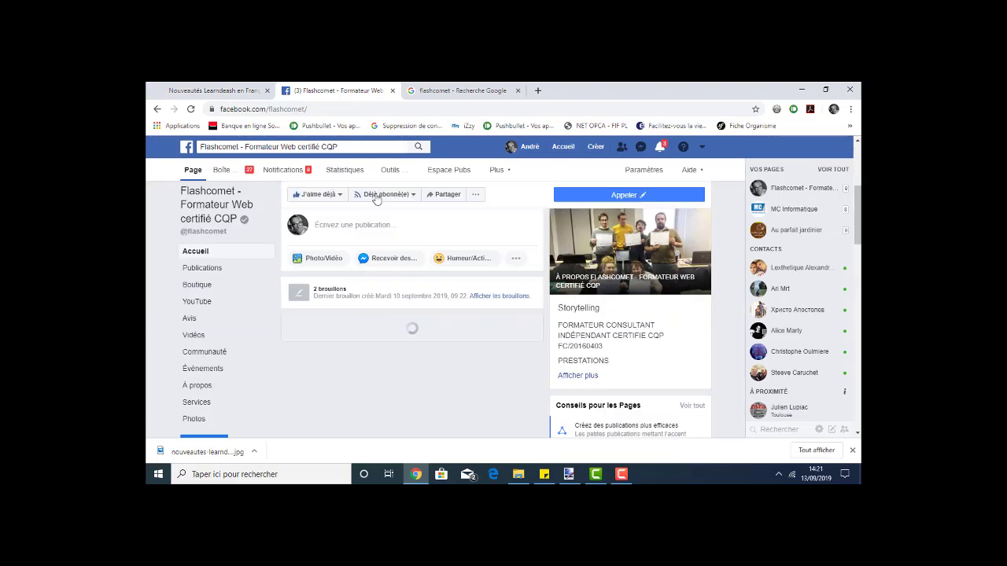
Step: Start a new publication on the Flashcomet page with the copied article link and check its preview
mouse_move(384, 194)
click(445, 227)
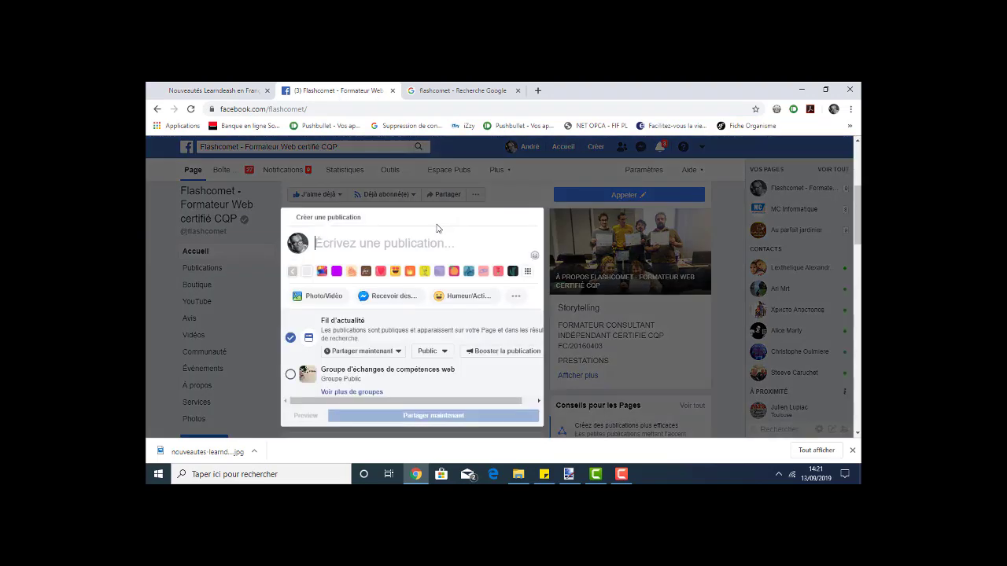
key(ctrl+v)
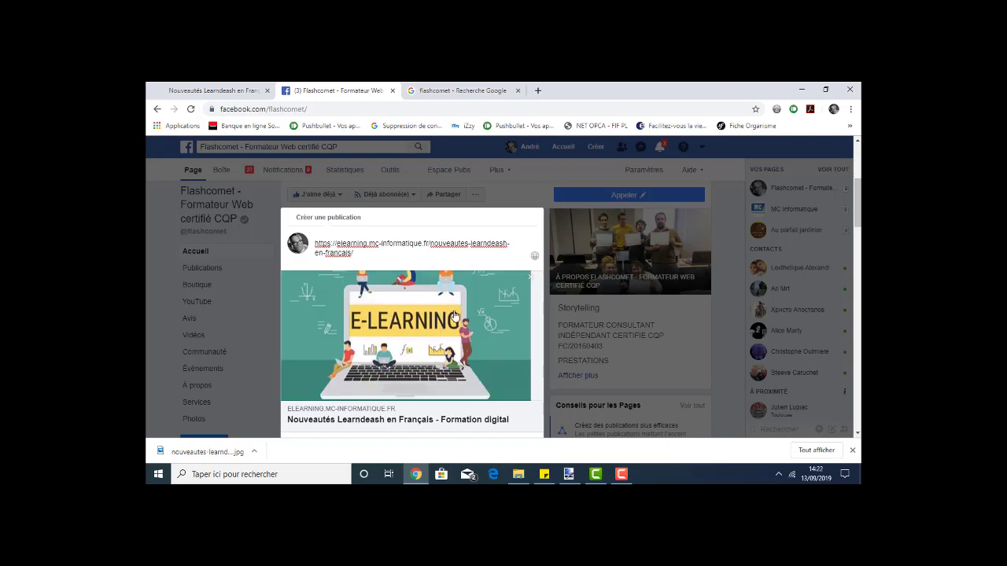
scroll(448, 346, down, 1)
scroll(400, 367, down, 1)
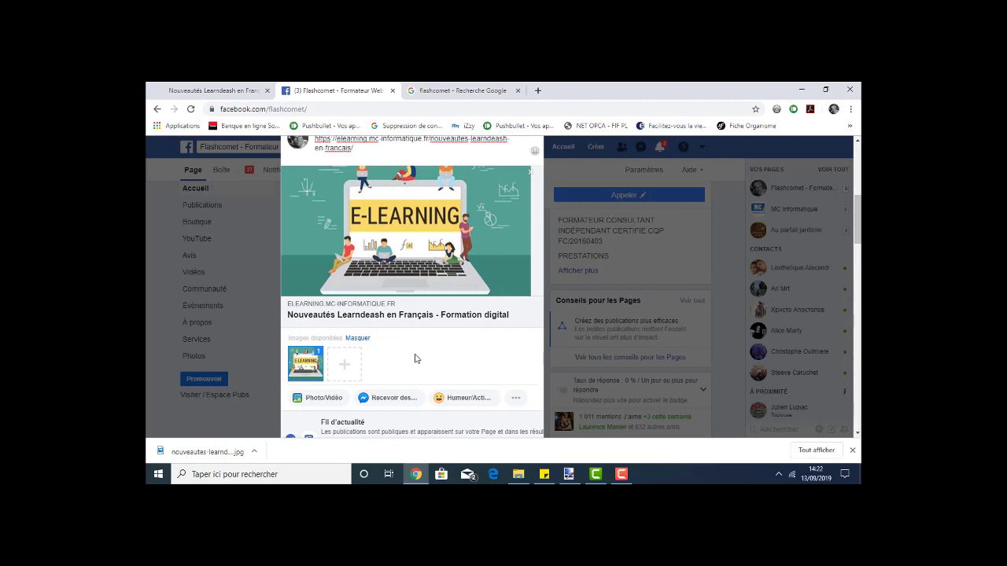
scroll(416, 359, up, 2)
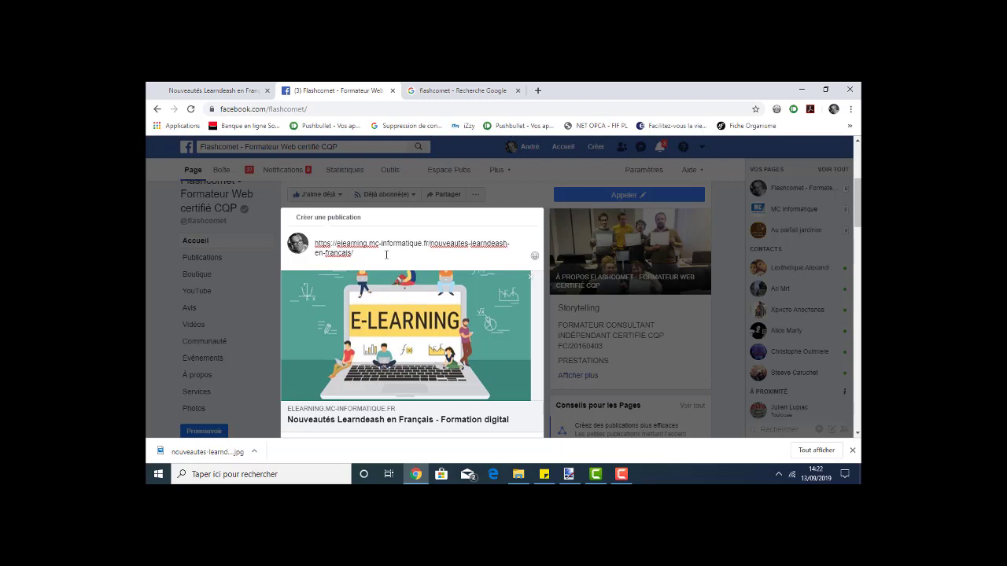
Step: Add a line of hashtags below the link: the author's full name, #flashcomet and #nouveauteslearndeashFrancais
key(Return)
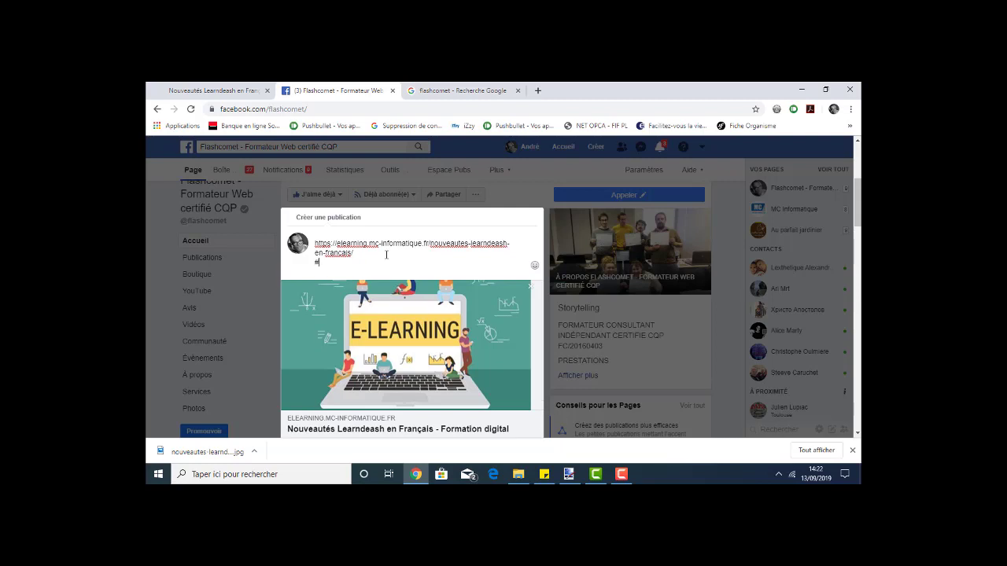
text(AndreDebaisieux)
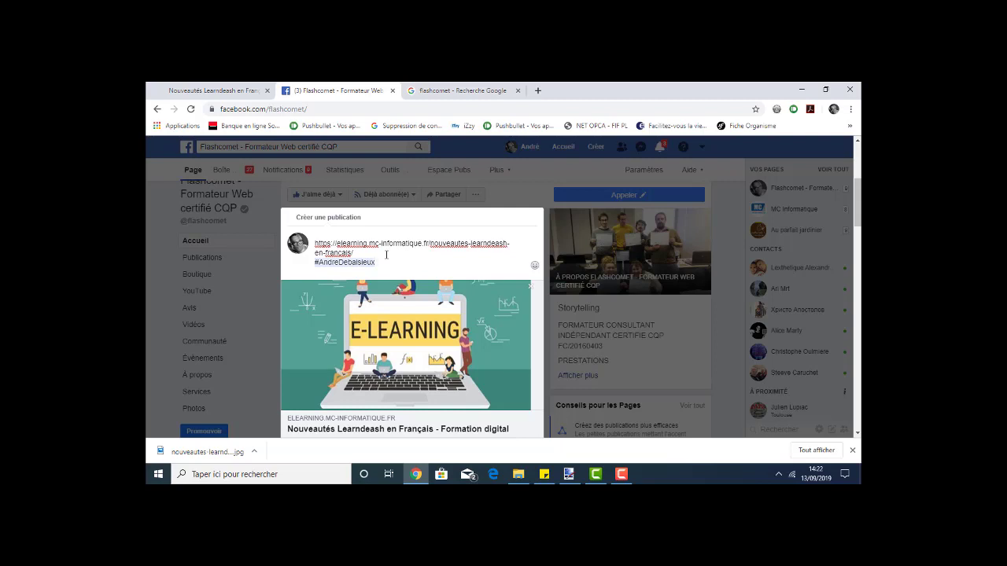
text(#flashcomet)
text(#nouveaut)
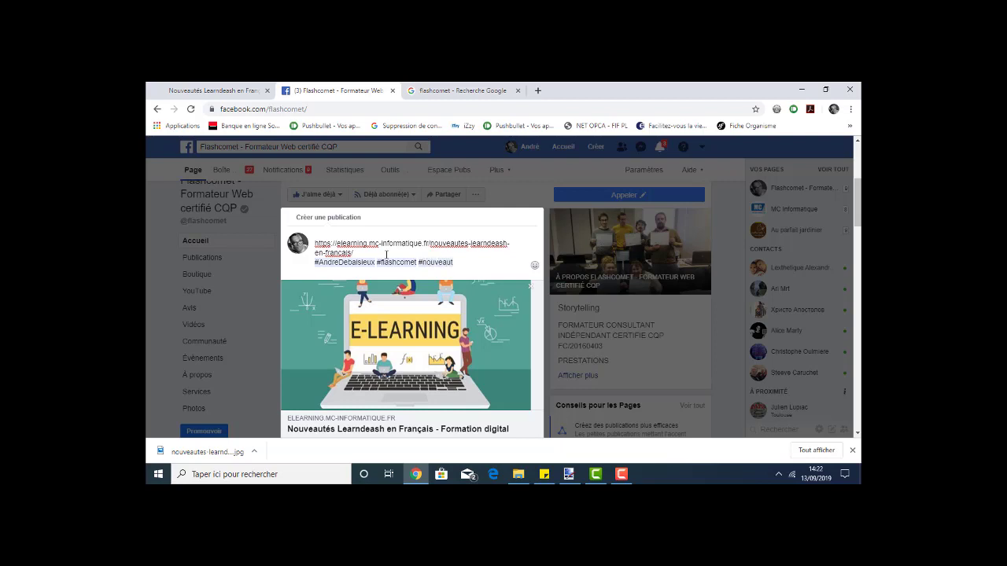
text(eslearndeash)
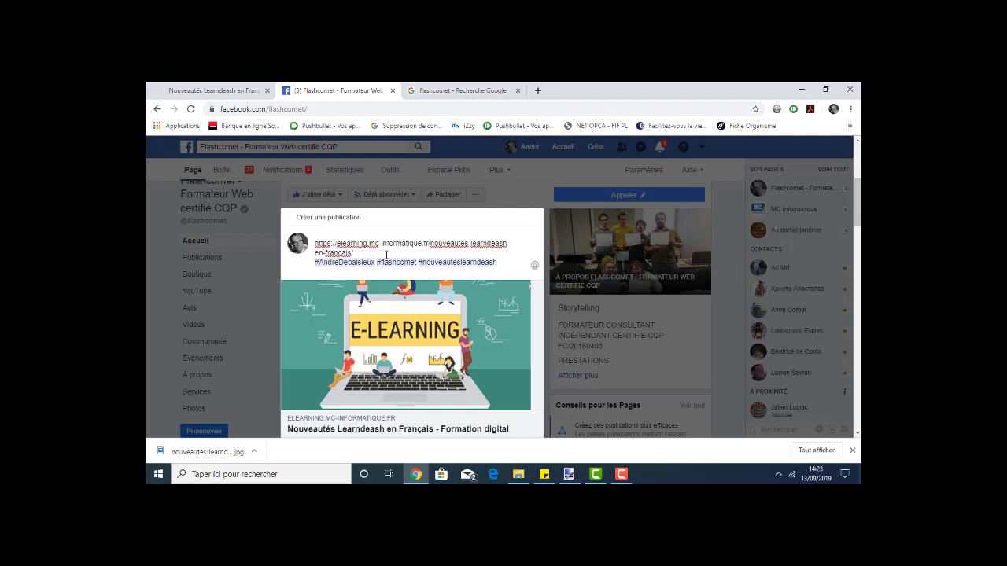
text(Francai)
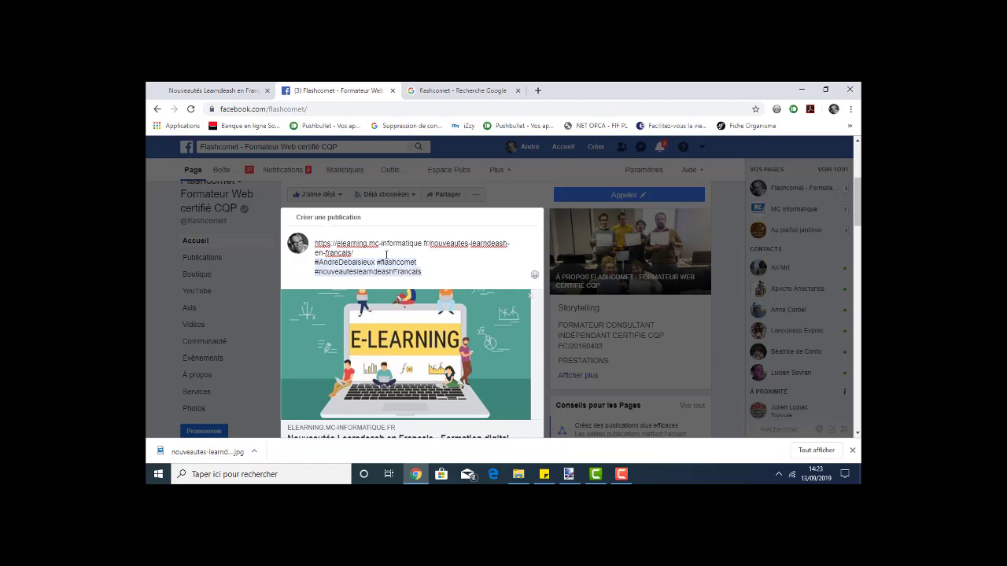
text(s)
Step: Review the publication, add a blank line after the hashtags, and share it immediately in the page's public news feed
scroll(454, 254, down, 3)
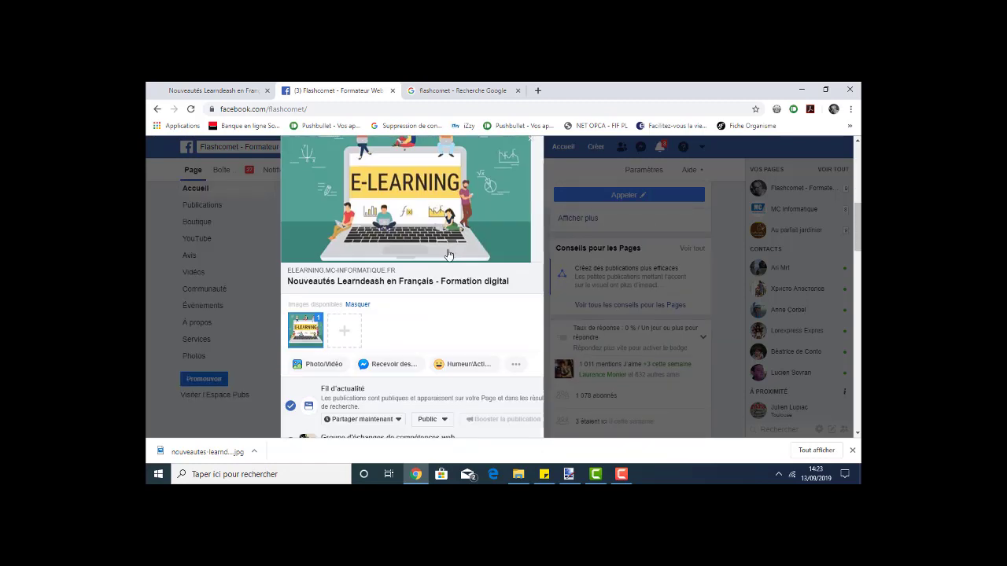
scroll(478, 275, down, 3)
scroll(478, 275, up, 5)
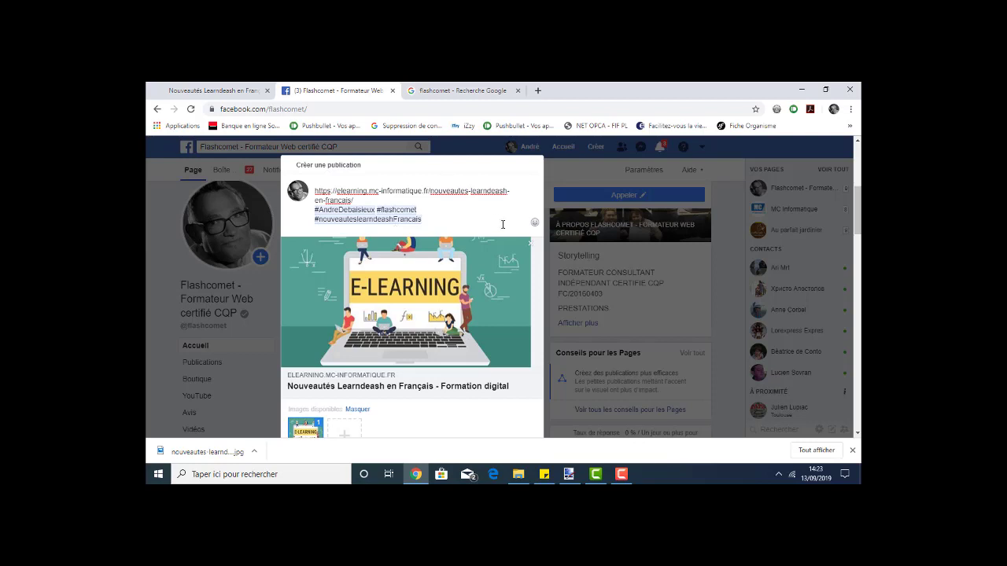
key(Return)
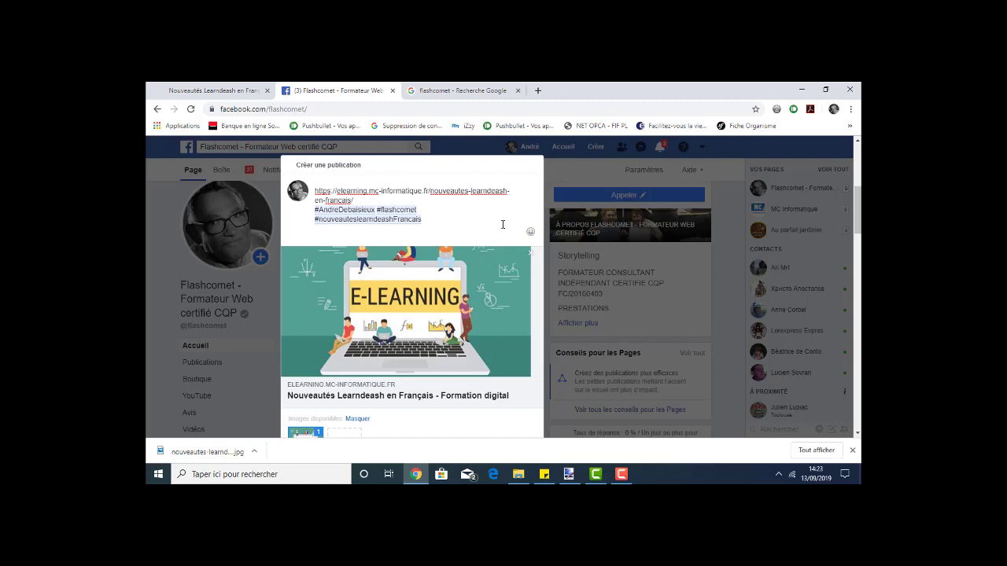
scroll(479, 344, down, 5)
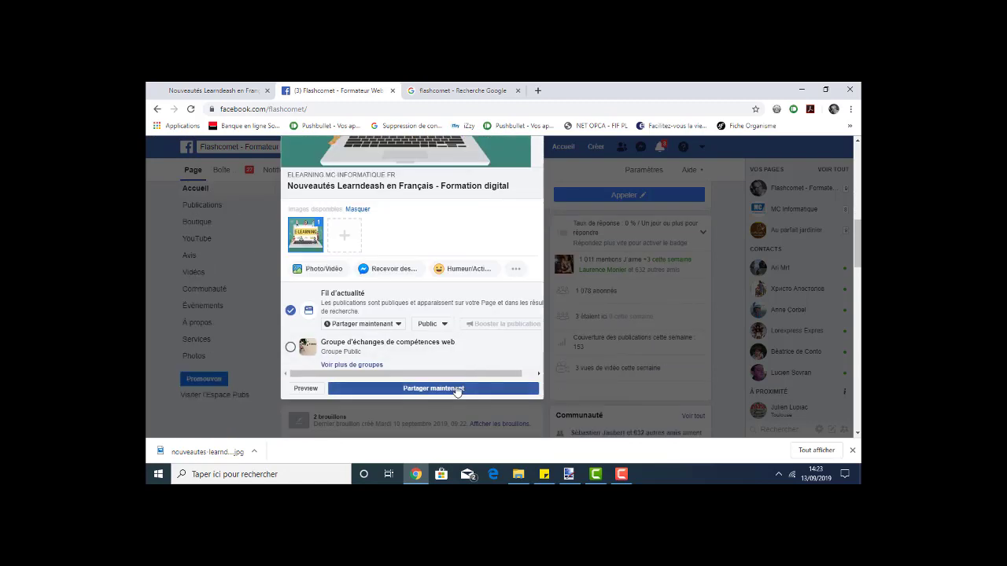
click(457, 389)
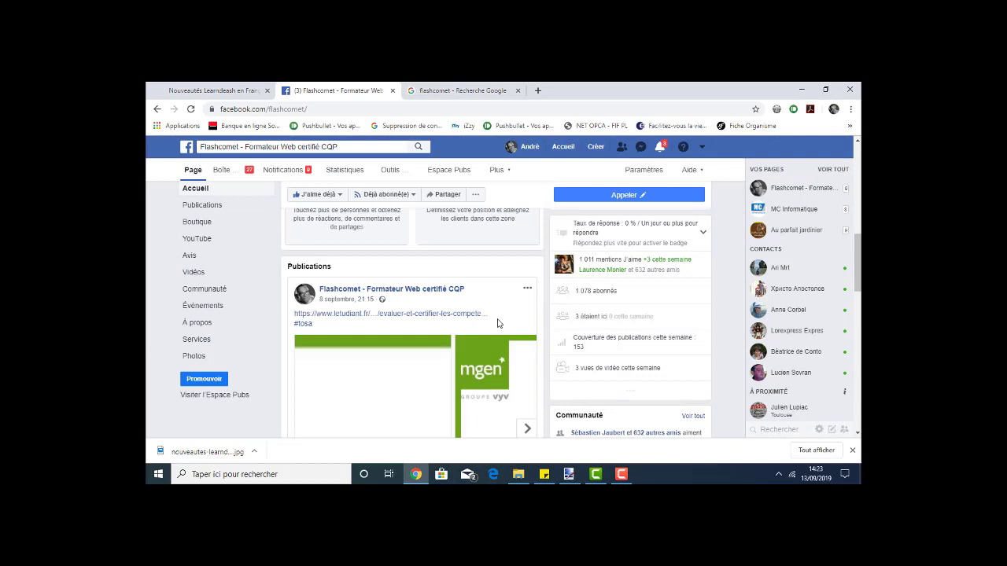
Step: Look over the newly shared publication on the page and open its linked article to check it
scroll(497, 323, up, 2)
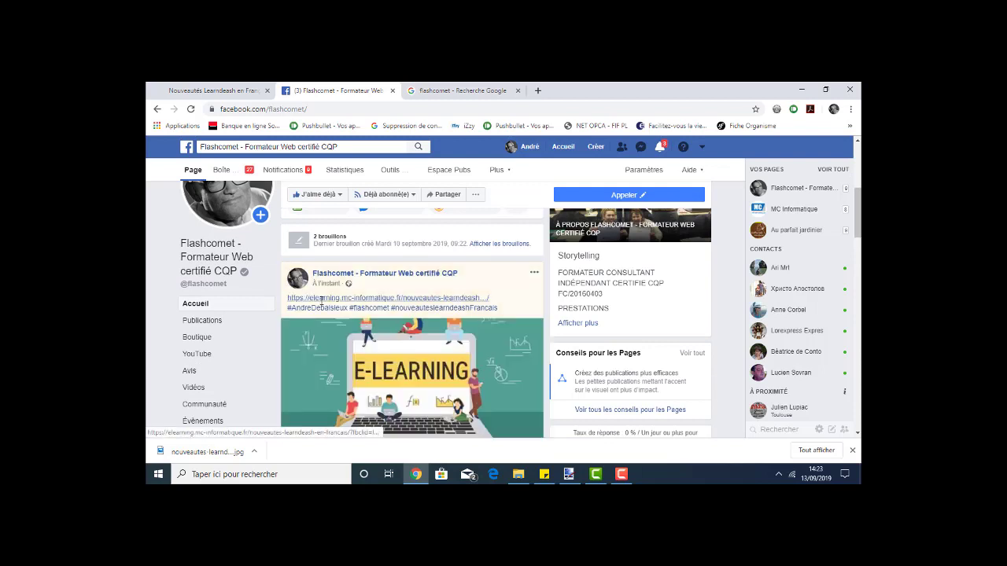
scroll(413, 354, down, 2)
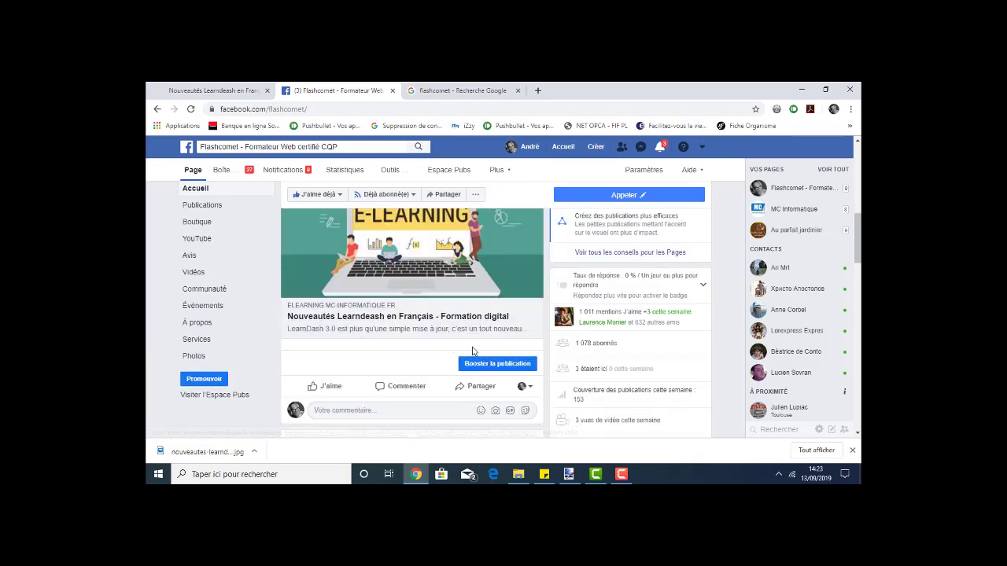
click(422, 317)
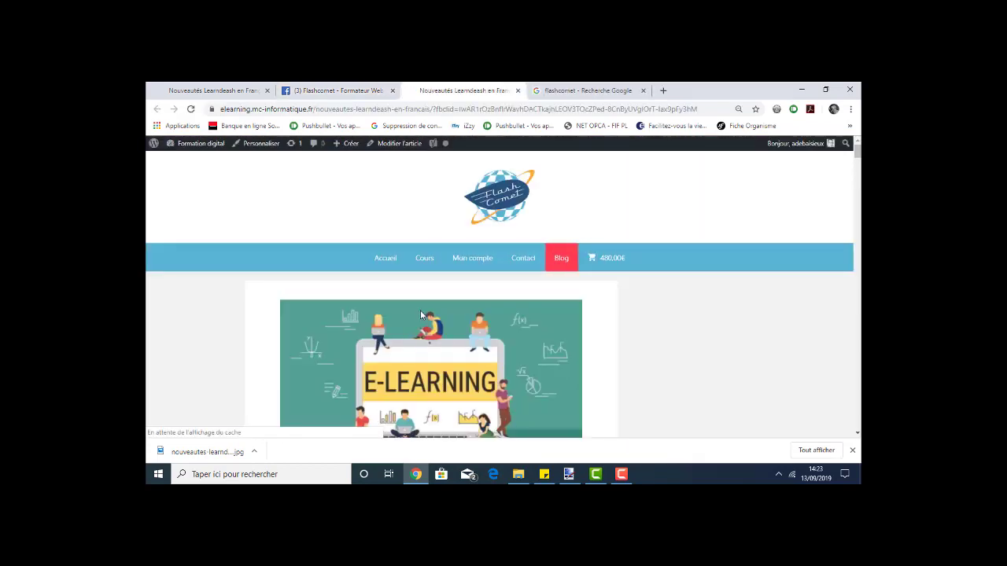
scroll(555, 323, down, 3)
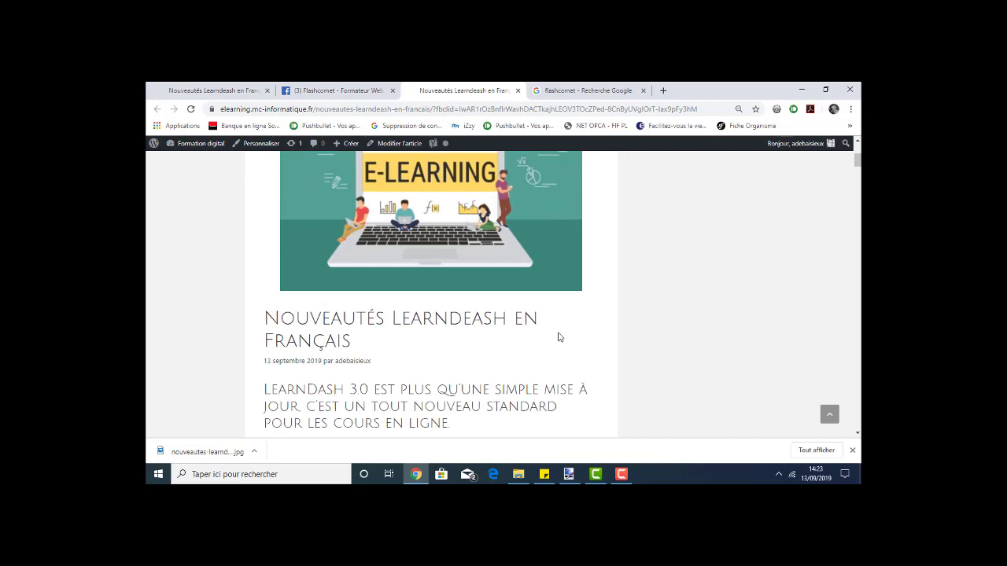
scroll(558, 336, up, 2)
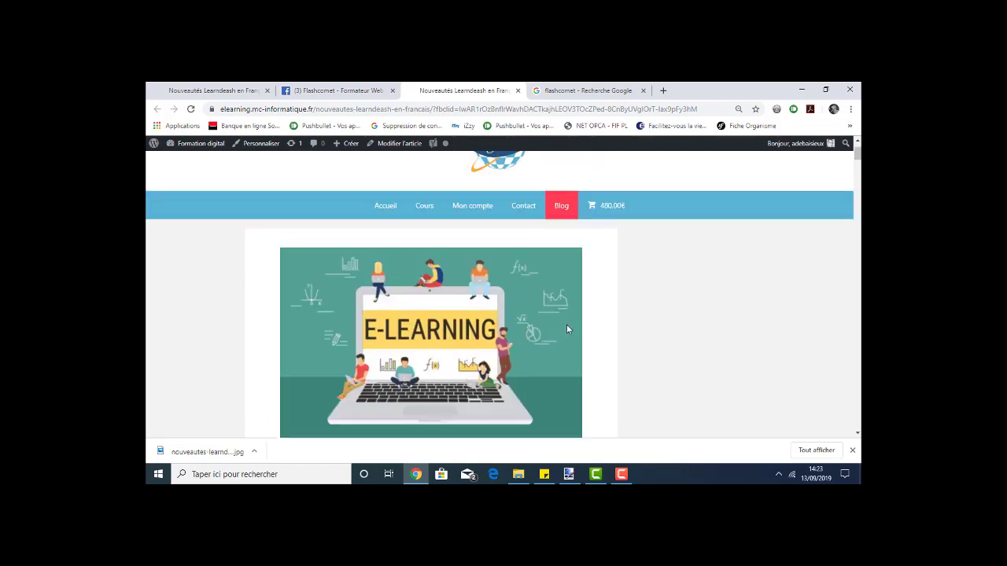
Step: Return to the "flashcomet" Google results and find the option to add a post in the business listing
click(585, 90)
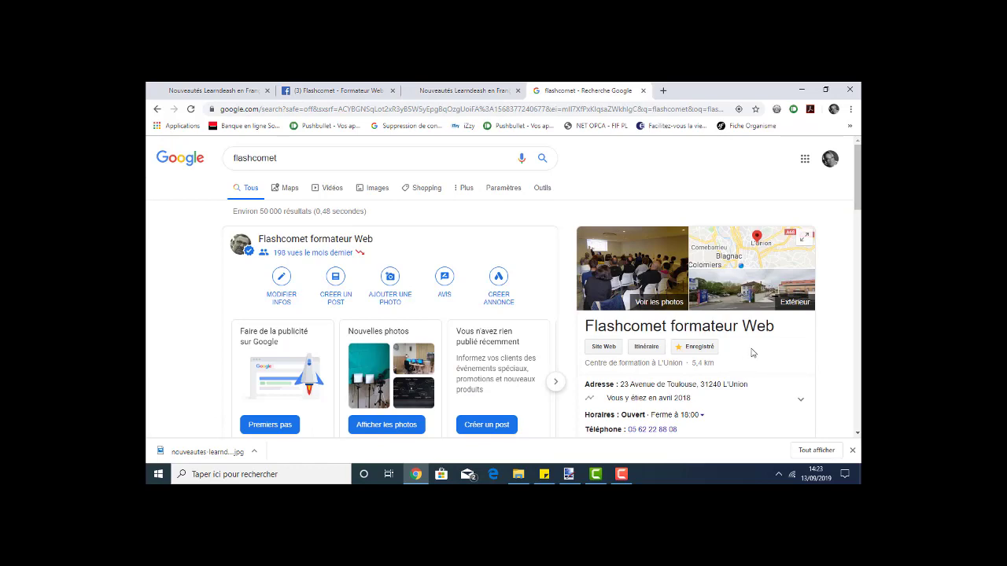
scroll(753, 353, down, 1)
scroll(684, 346, down, 5)
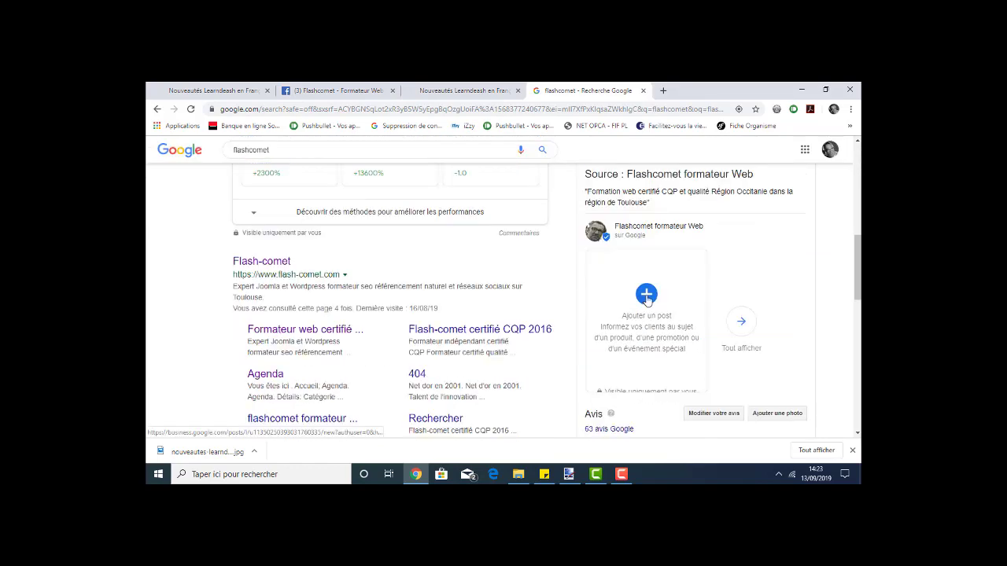
Step: Search for "google business" in a new browser tab and open the Google My Business result
click(664, 91)
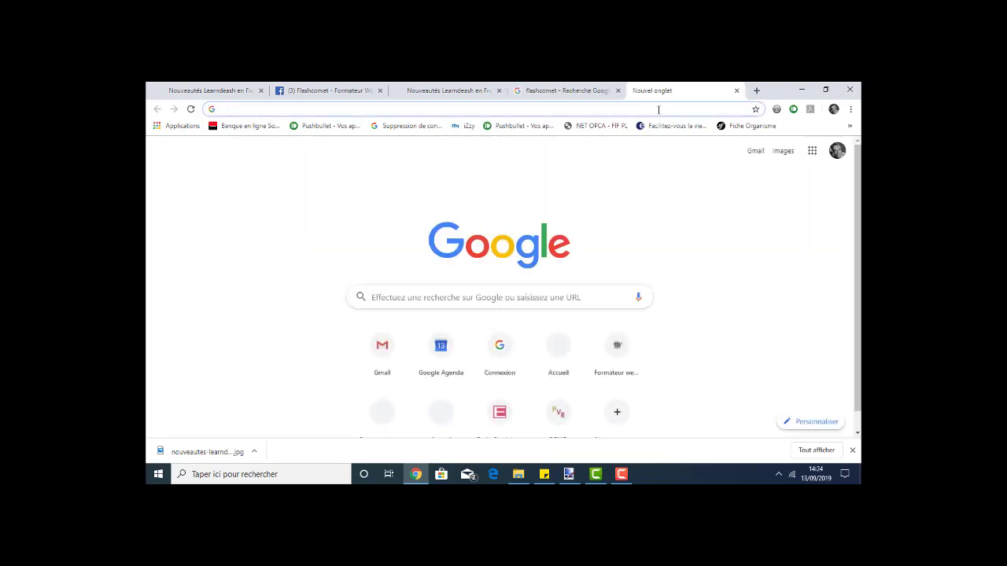
text(go)
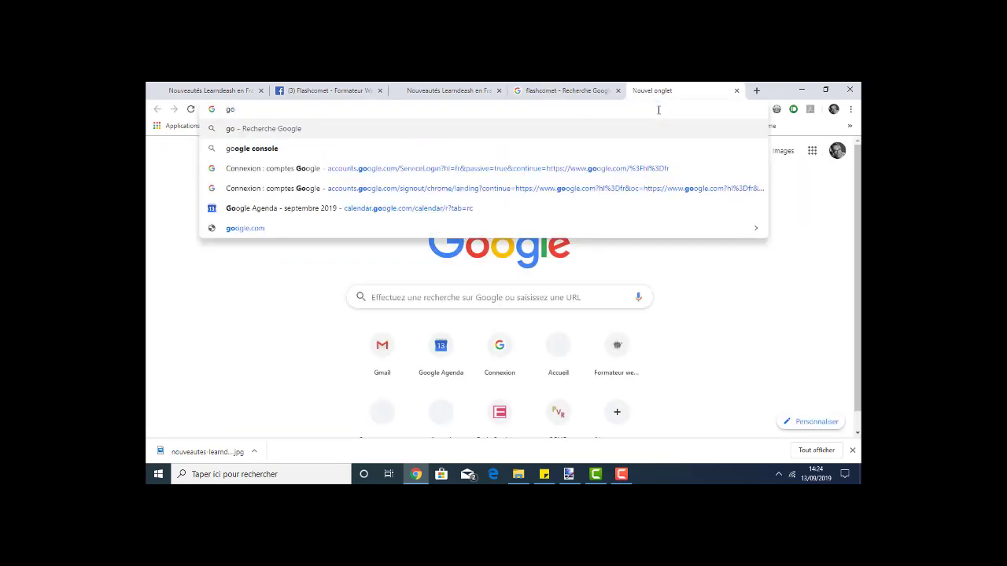
text(og)
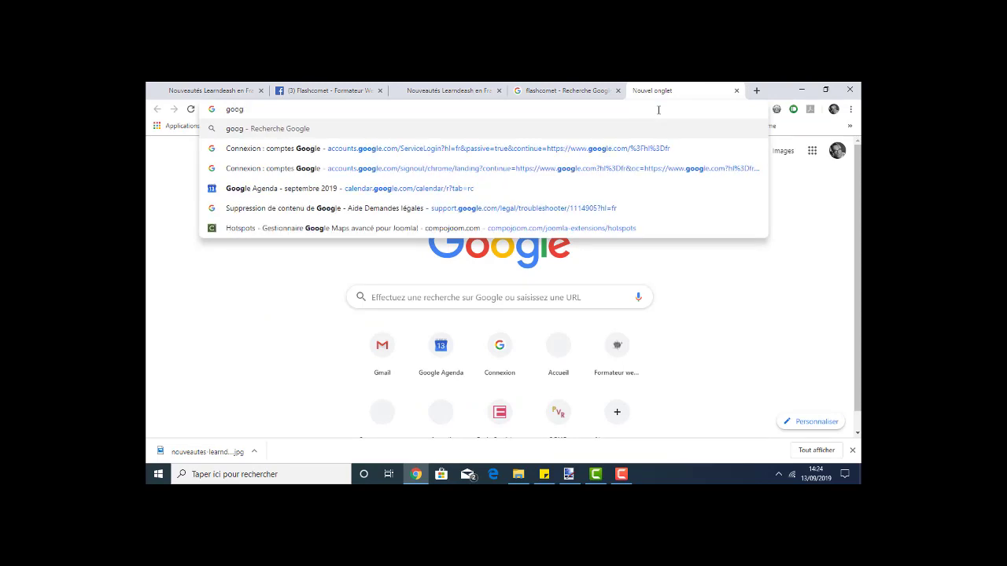
text(le busi)
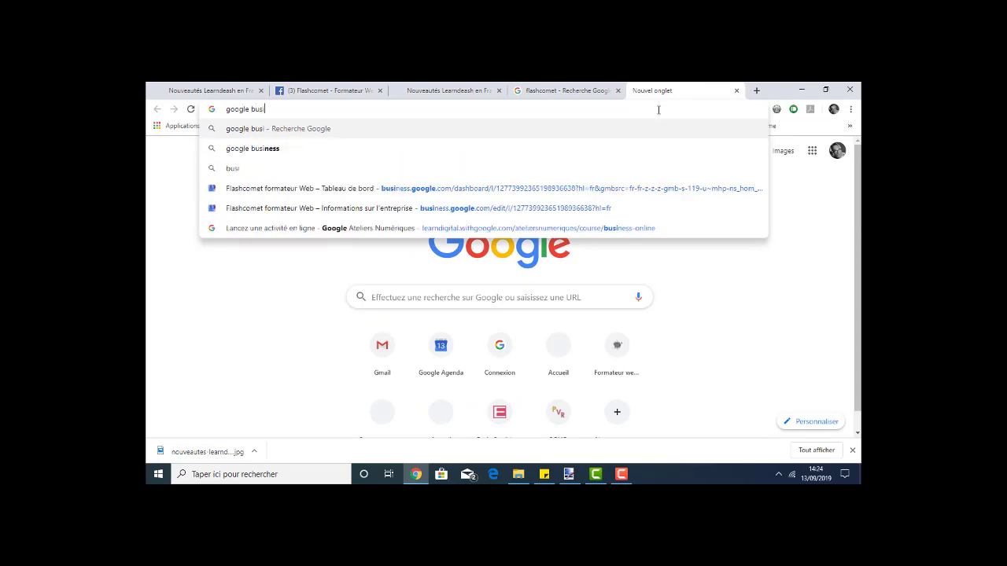
text(ness)
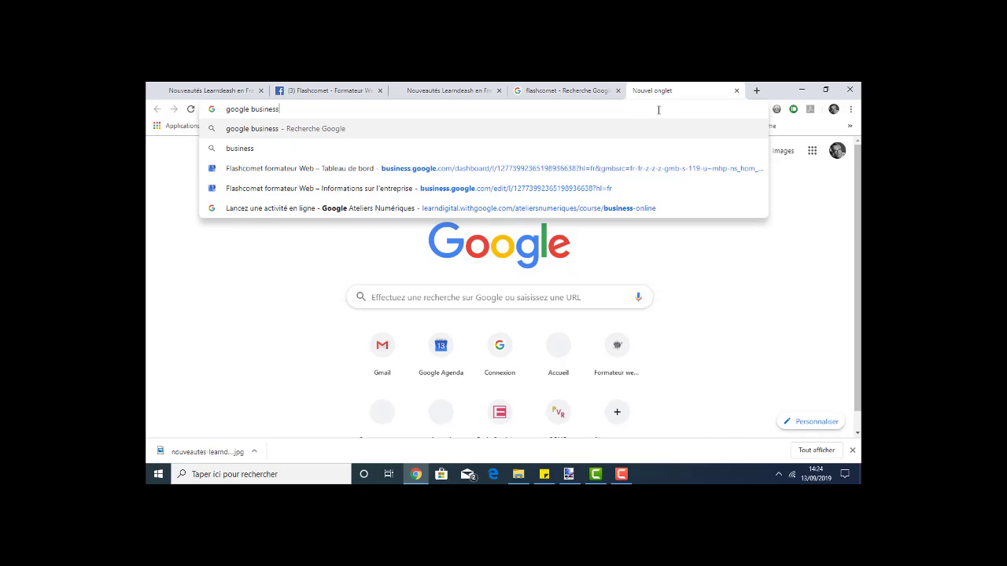
key(Return)
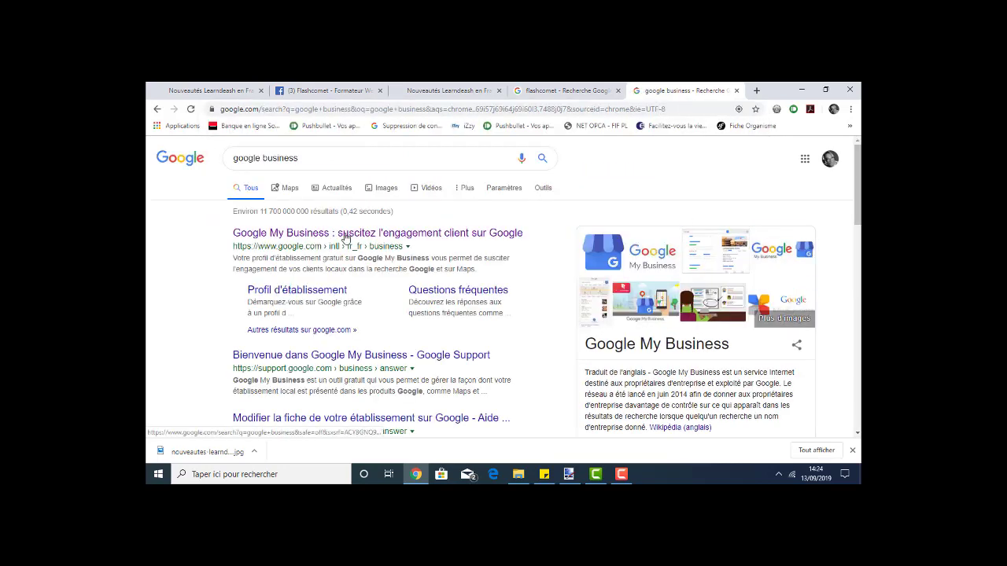
click(327, 236)
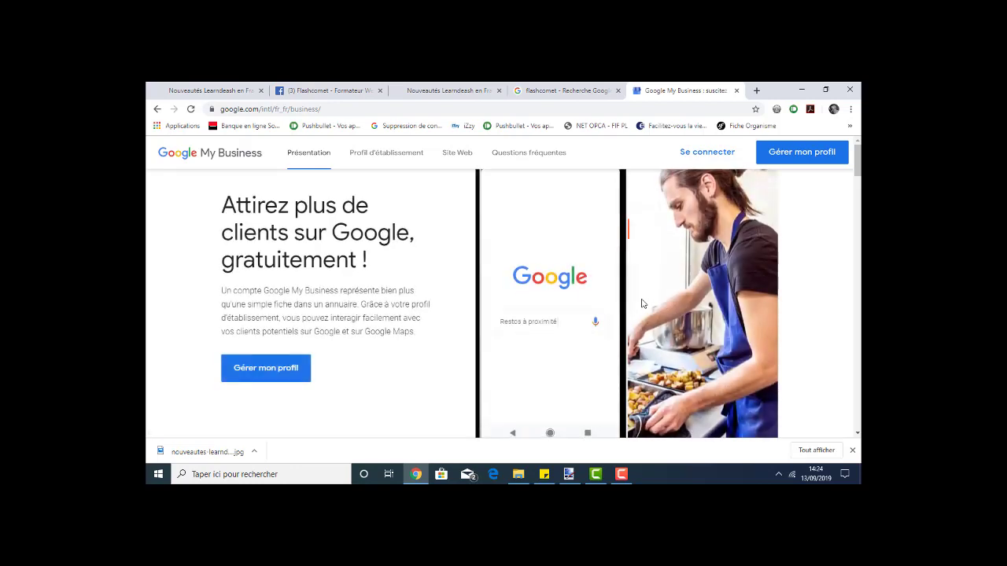
Step: Open the management dashboard of the Flashcomet formateur Web business profile and look over its contents
scroll(406, 353, down, 2)
scroll(409, 354, up, 2)
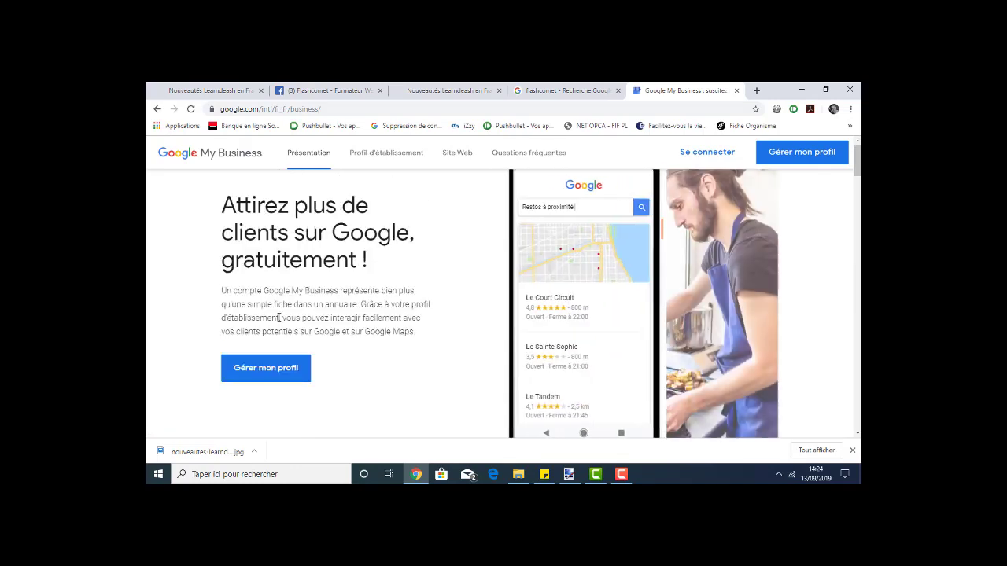
click(256, 374)
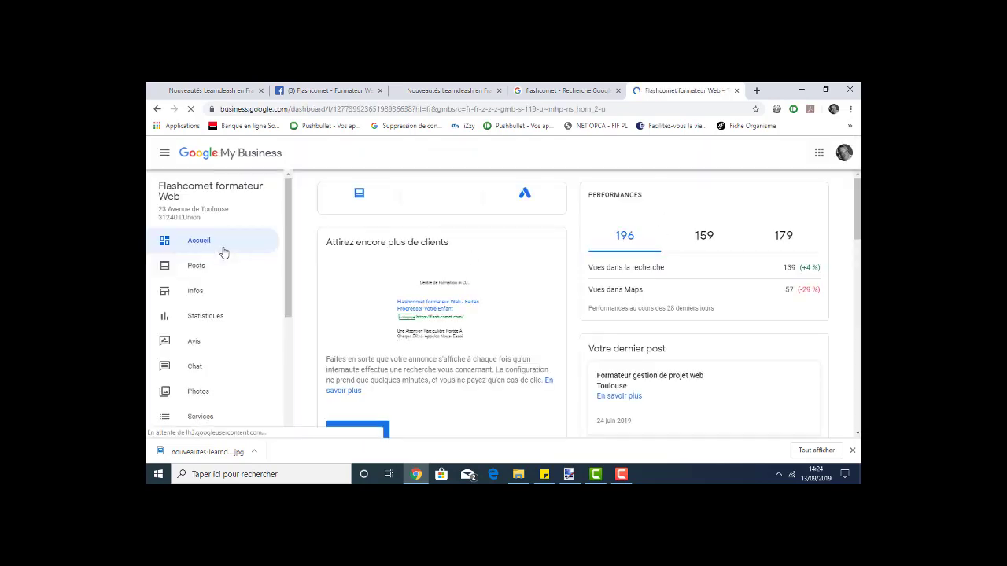
scroll(677, 267, down, 5)
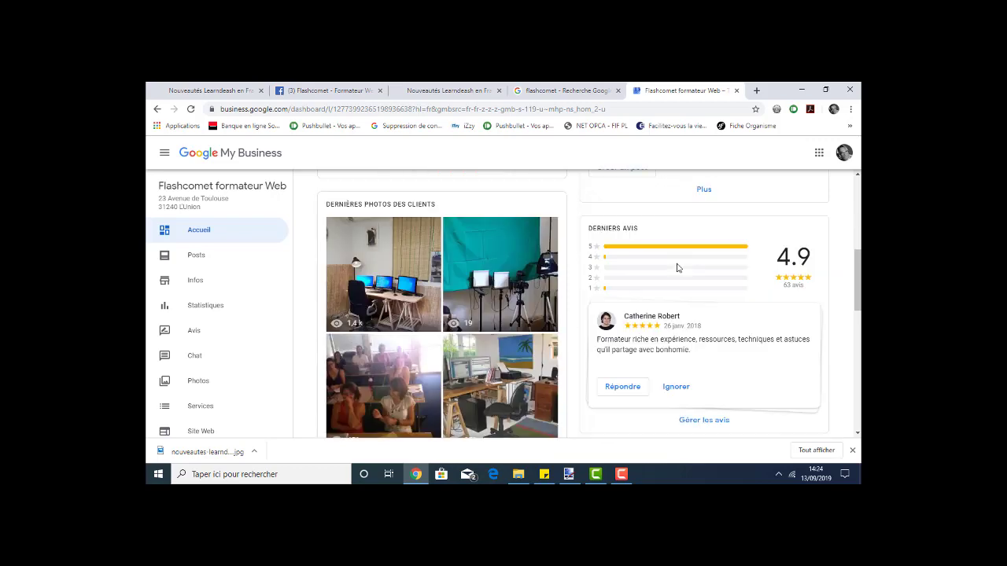
scroll(677, 268, up, 5)
click(576, 91)
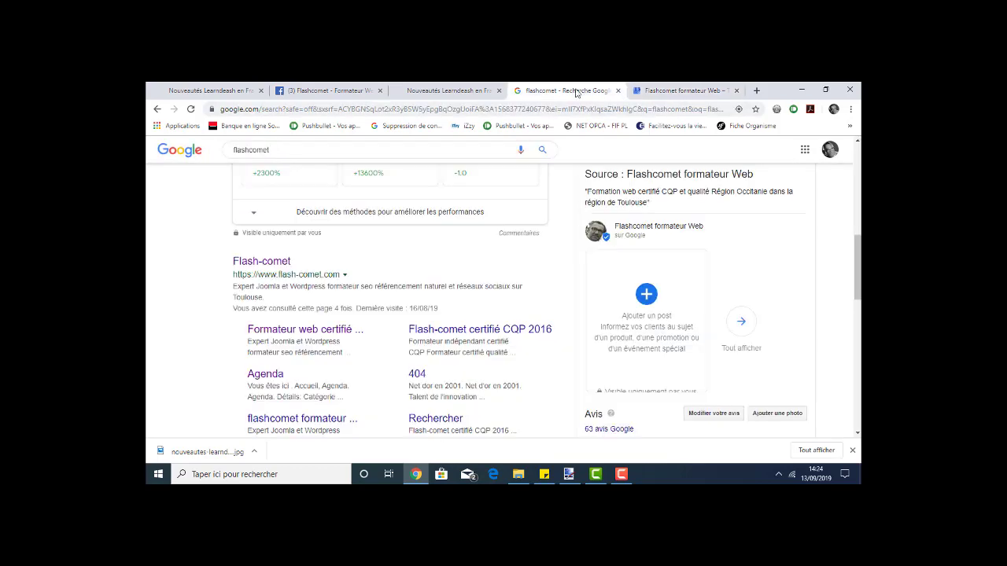
click(641, 290)
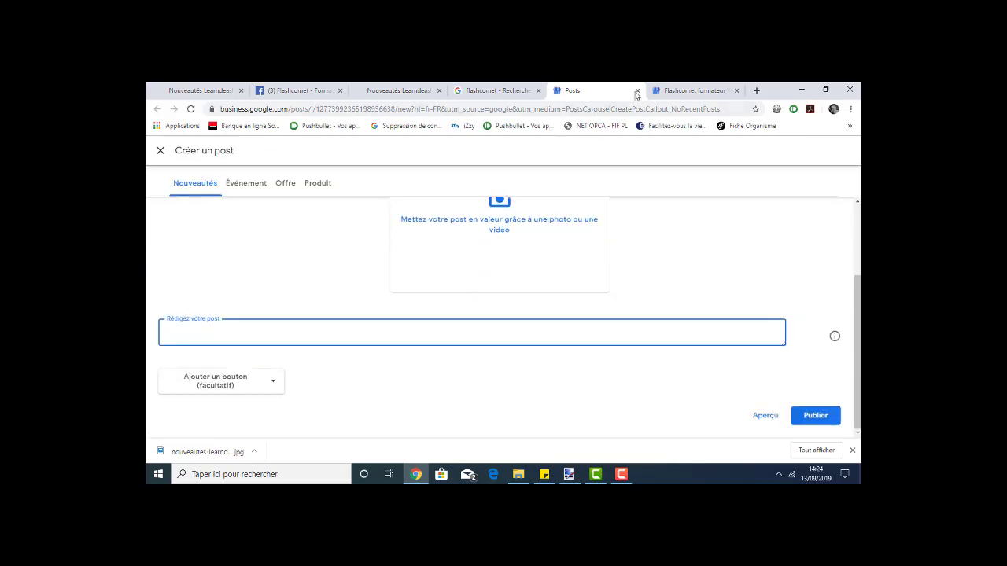
click(679, 94)
click(611, 96)
click(638, 92)
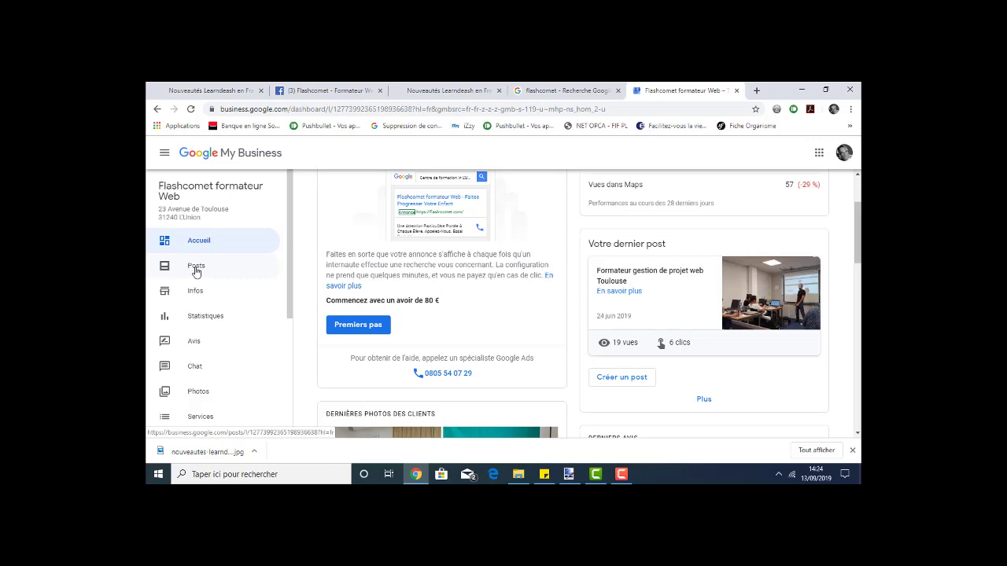
Step: Open the posts section of the Flashcomet formateur Web business profile
click(196, 270)
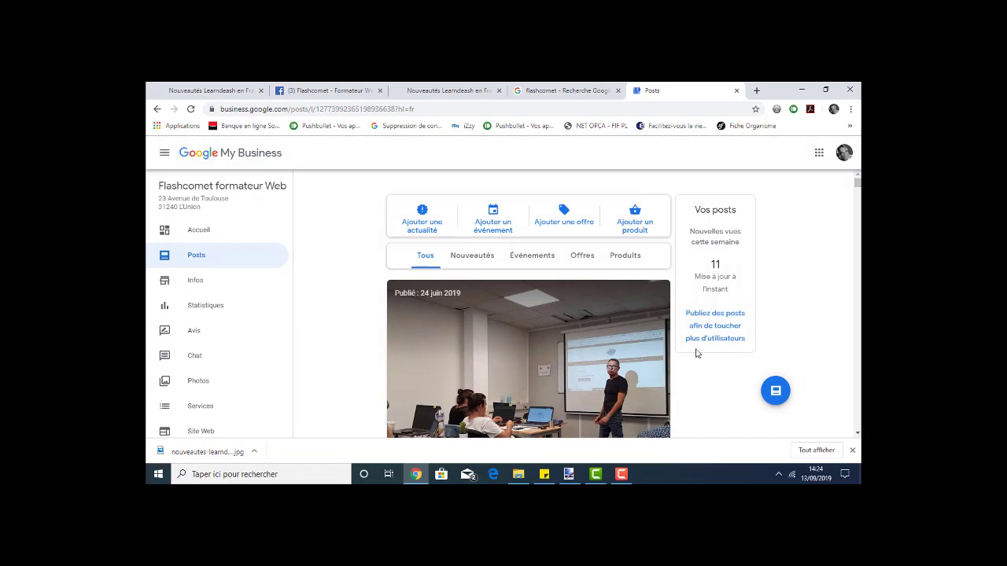
Step: Look through the previously published posts of the Flashcomet formateur Web profile and their view and click counts
scroll(553, 343, down, 10)
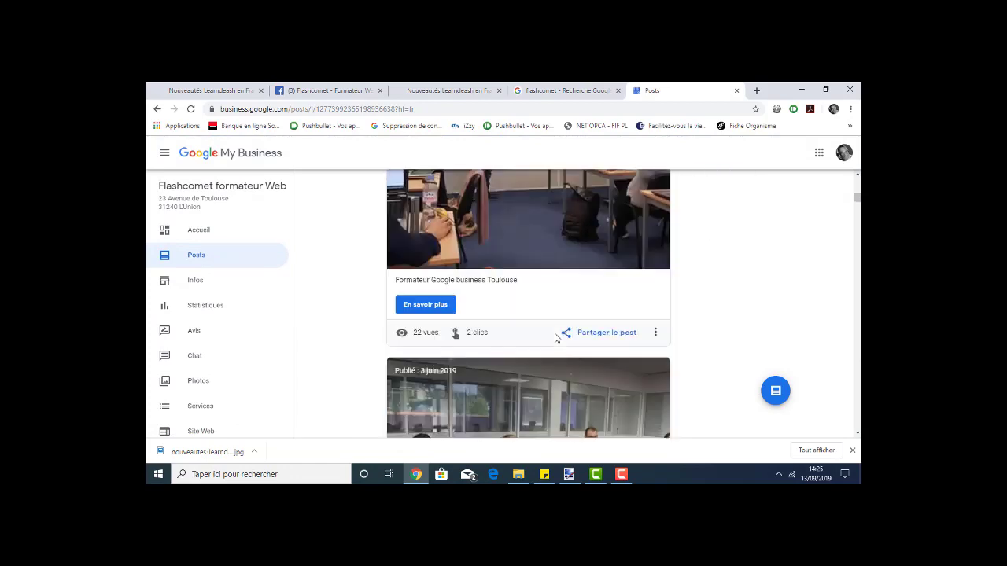
scroll(554, 338, down, 12)
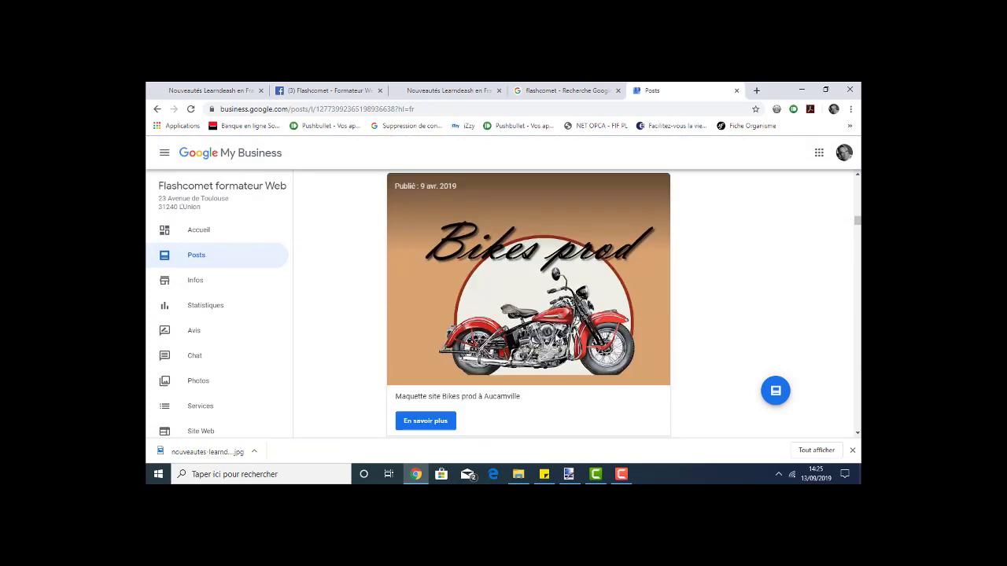
scroll(555, 338, down, 15)
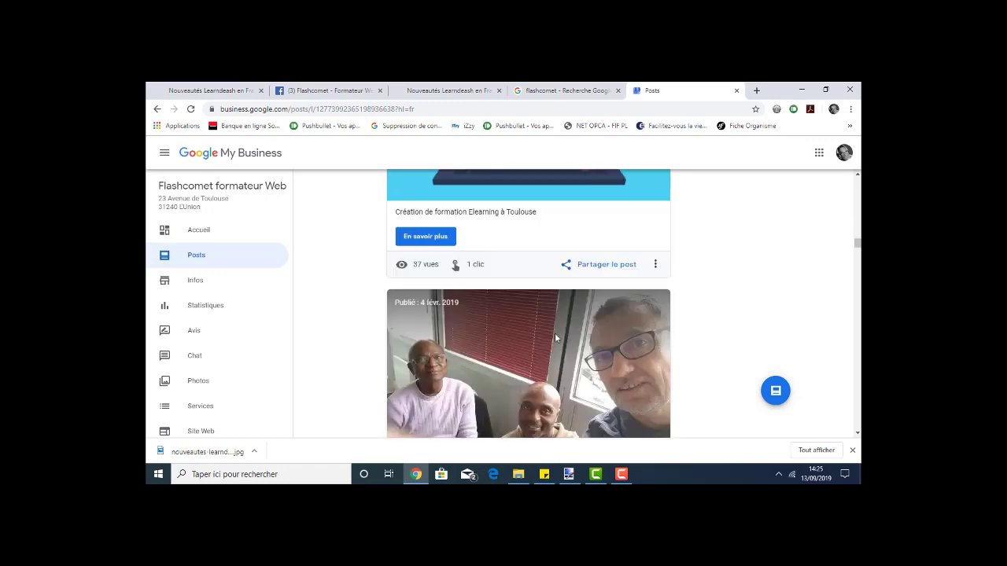
scroll(556, 337, down, 10)
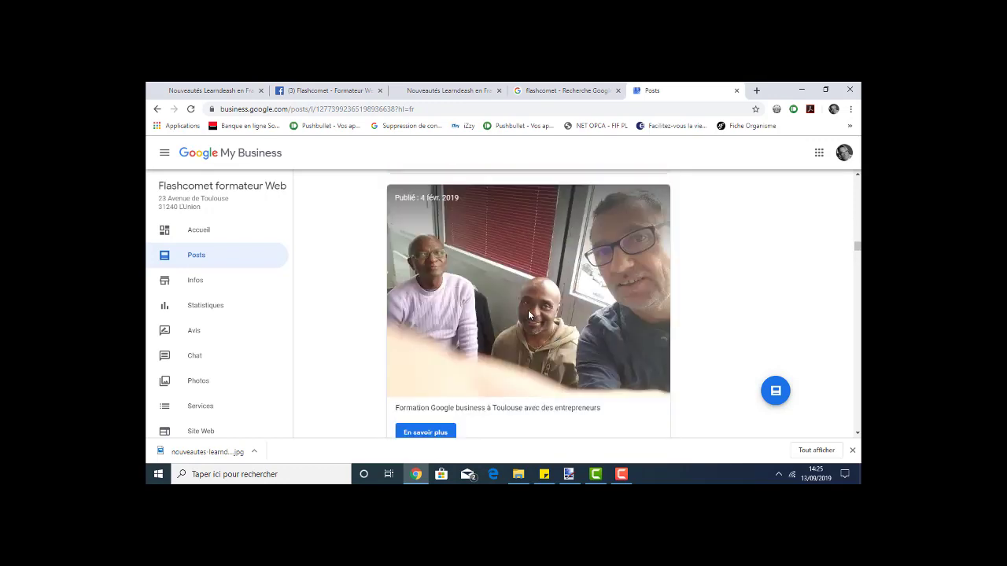
scroll(528, 310, down, 3)
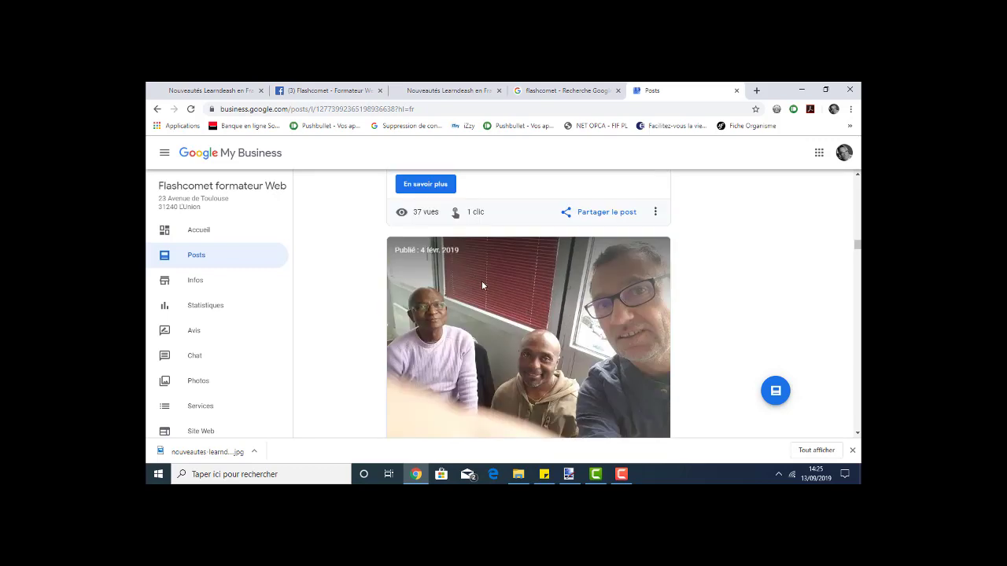
scroll(481, 281, up, 6)
scroll(496, 283, up, 3)
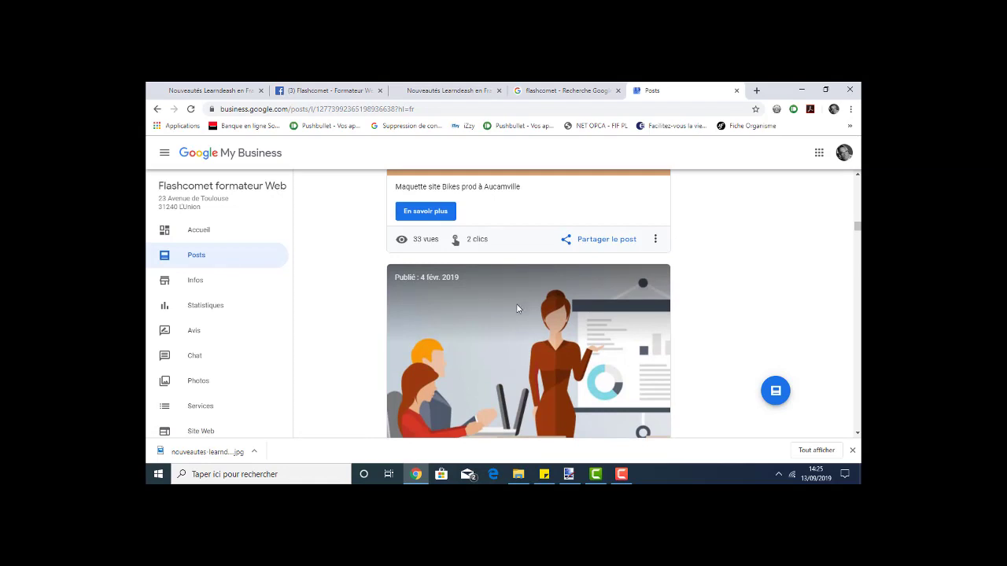
scroll(517, 308, up, 1)
scroll(517, 309, up, 20)
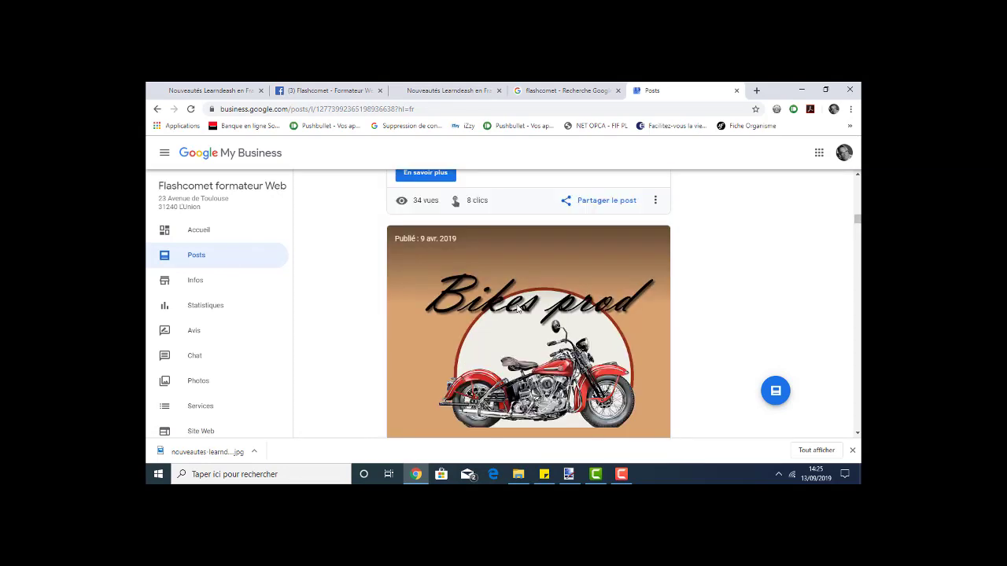
scroll(516, 305, up, 4)
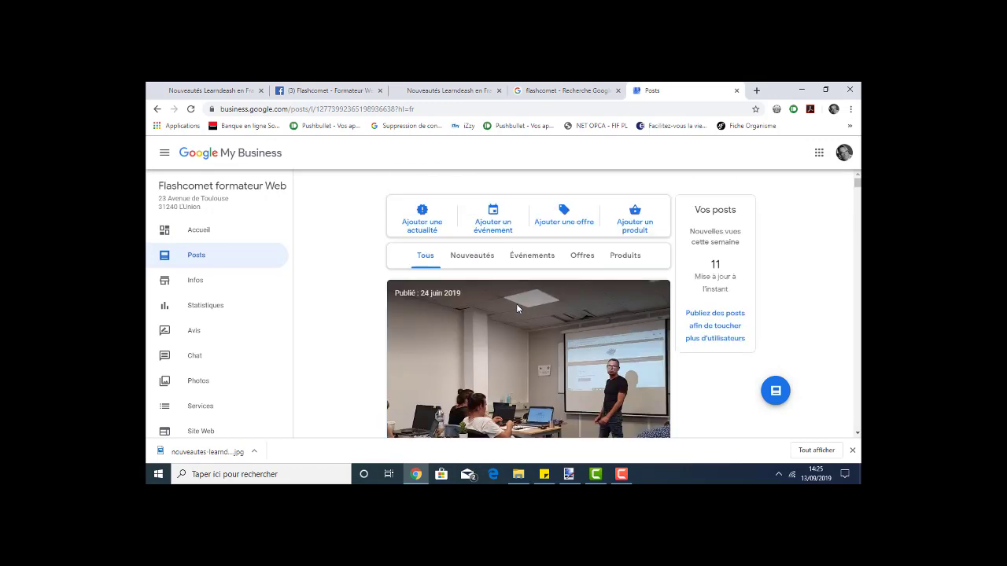
Step: Copy the post text "Formateur gestion de projet web Toulouse" and search Google for it in a new browser tab, examining the first result
scroll(458, 317, down, 3)
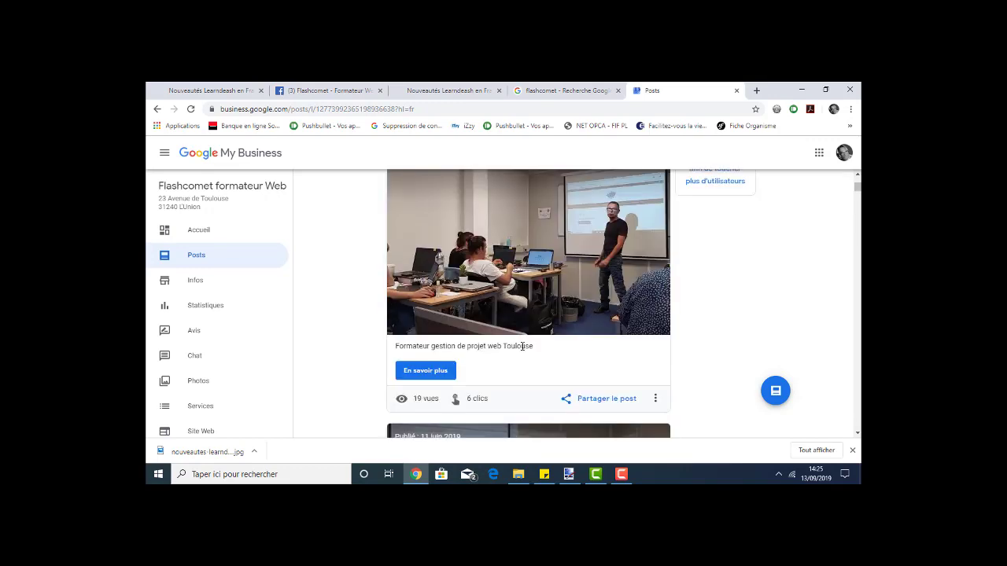
drag(537, 347, 387, 354)
key(ctrl+c)
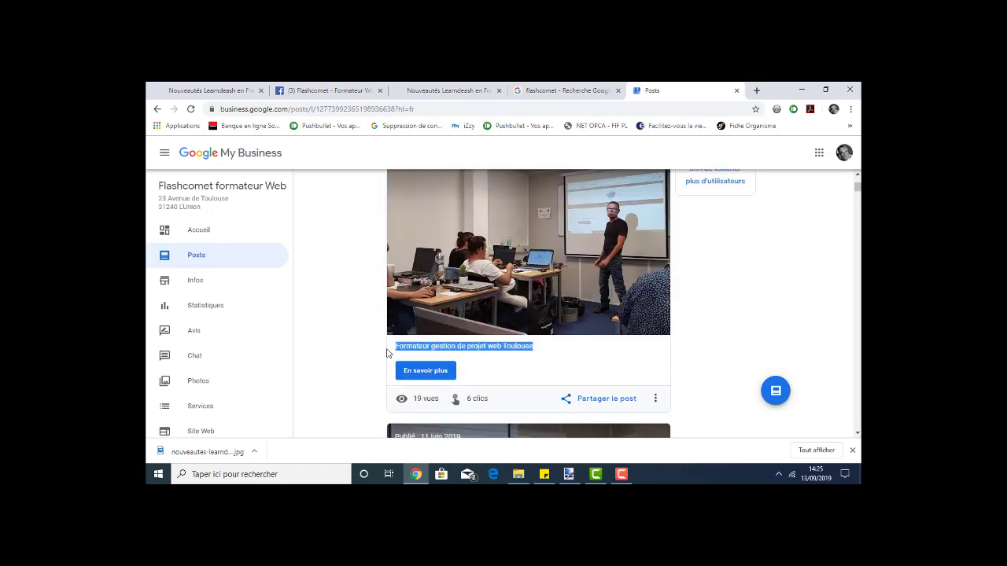
right_click(465, 350)
click(488, 357)
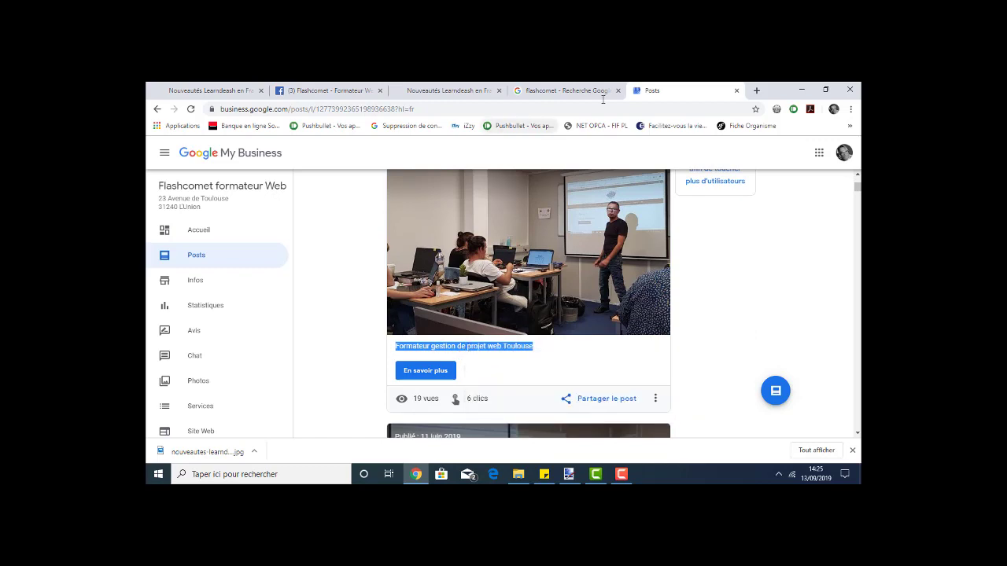
click(757, 91)
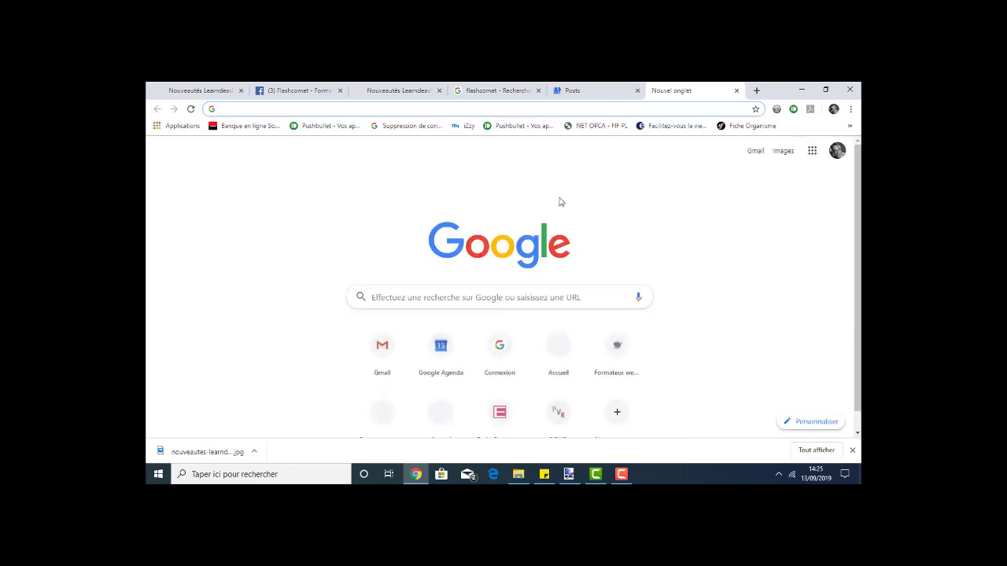
right_click(529, 296)
click(558, 381)
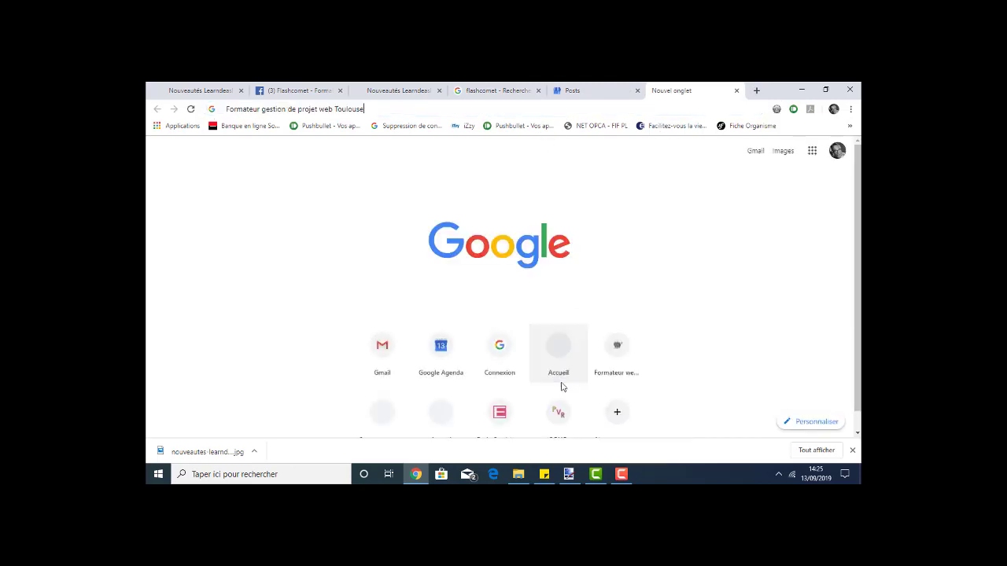
key(Return)
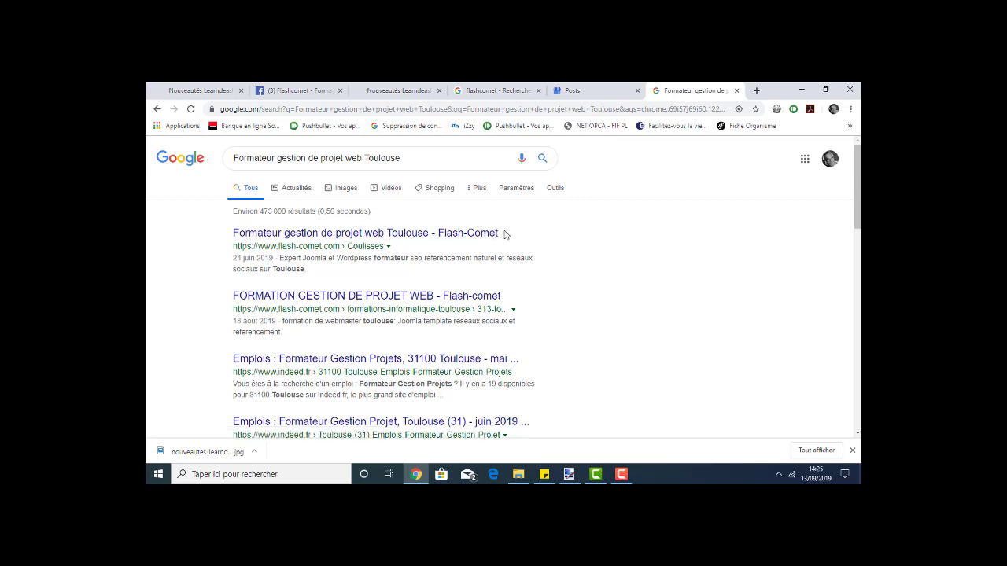
drag(502, 234, 208, 239)
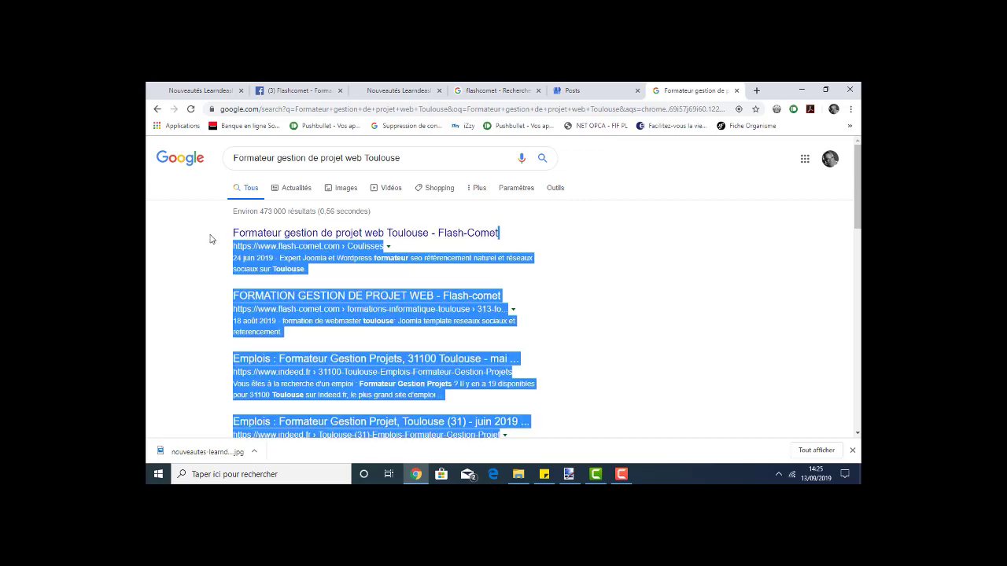
click(210, 239)
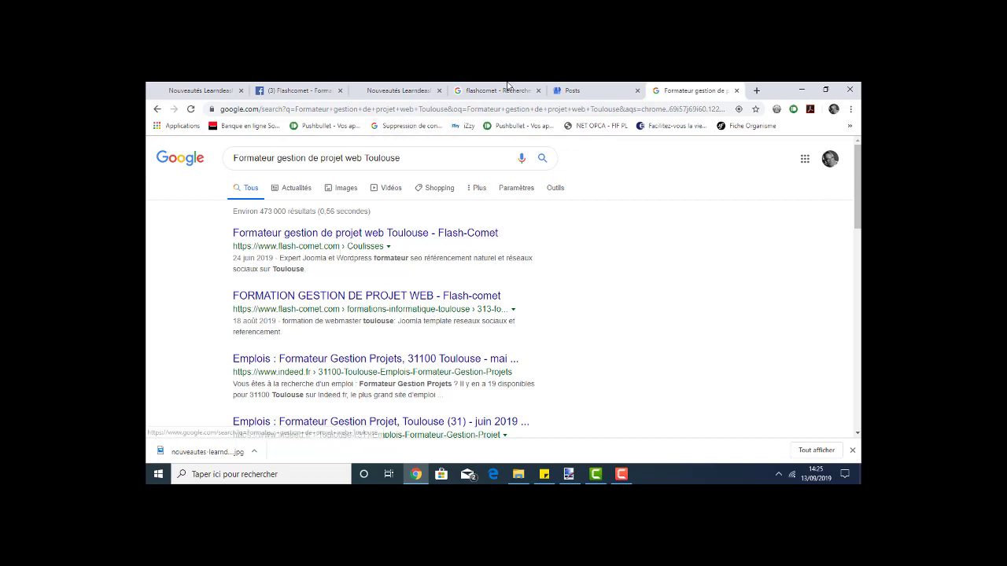
Step: Copy the text "Formateur Google business Toulouse" from the 11 juin 2019 post and search Google for it in place of the previous query
click(572, 91)
scroll(562, 252, down, 5)
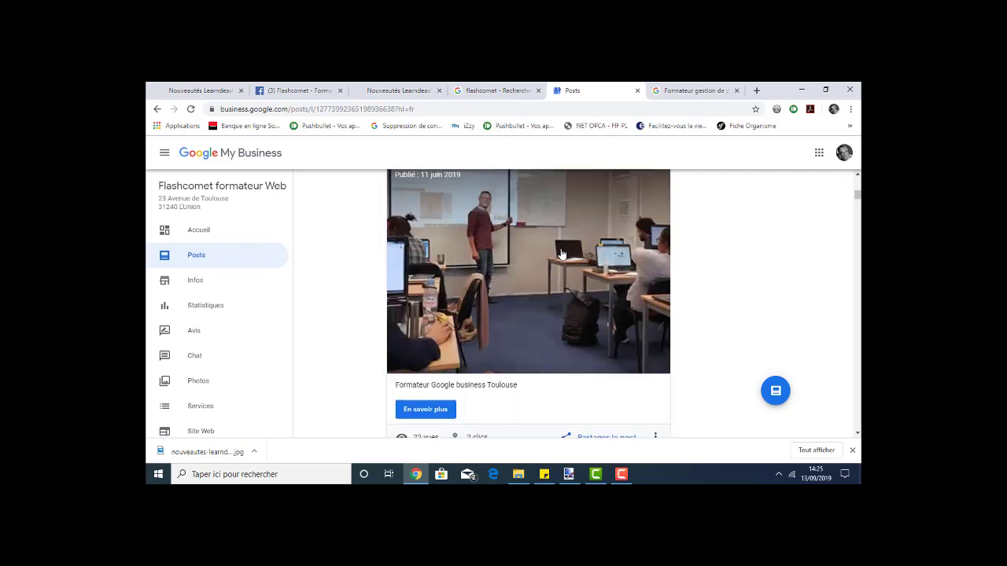
drag(532, 282, 387, 281)
key(ctrl+c)
right_click(404, 277)
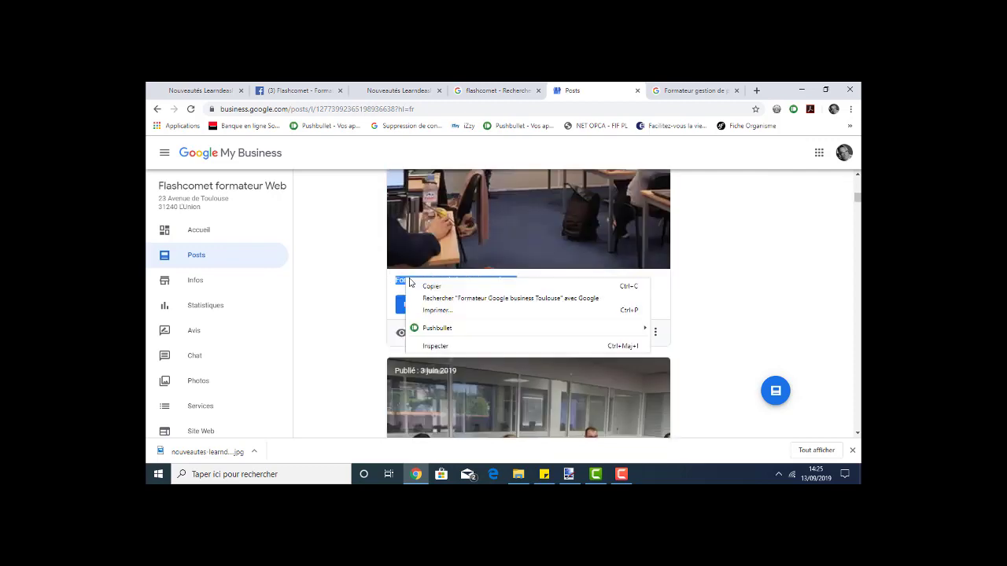
click(419, 290)
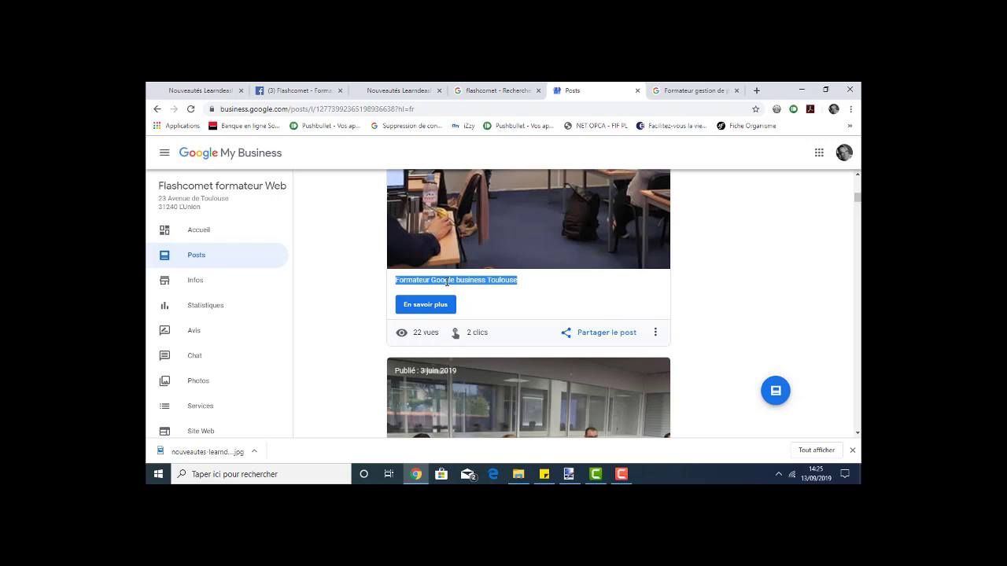
click(691, 92)
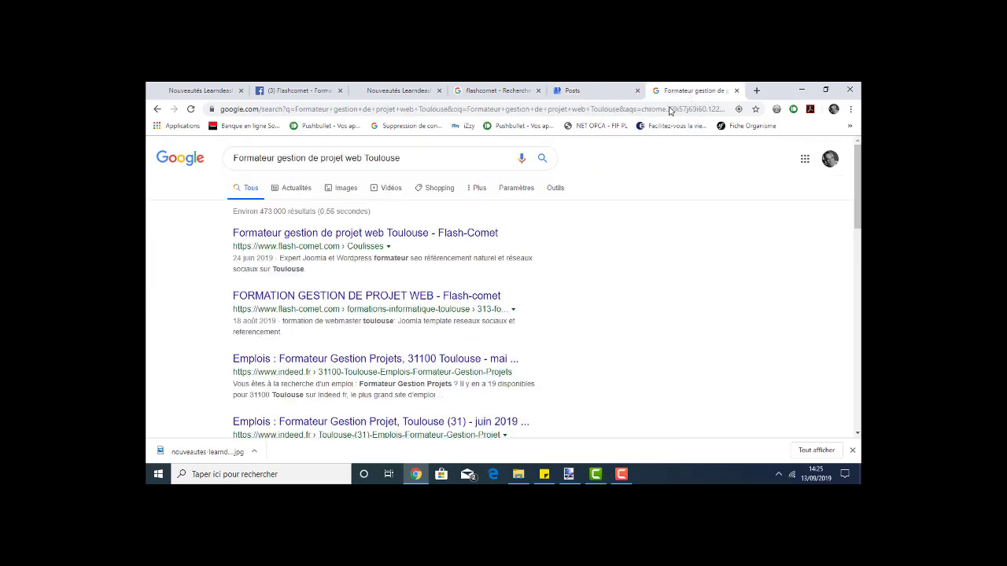
triple_click(358, 157)
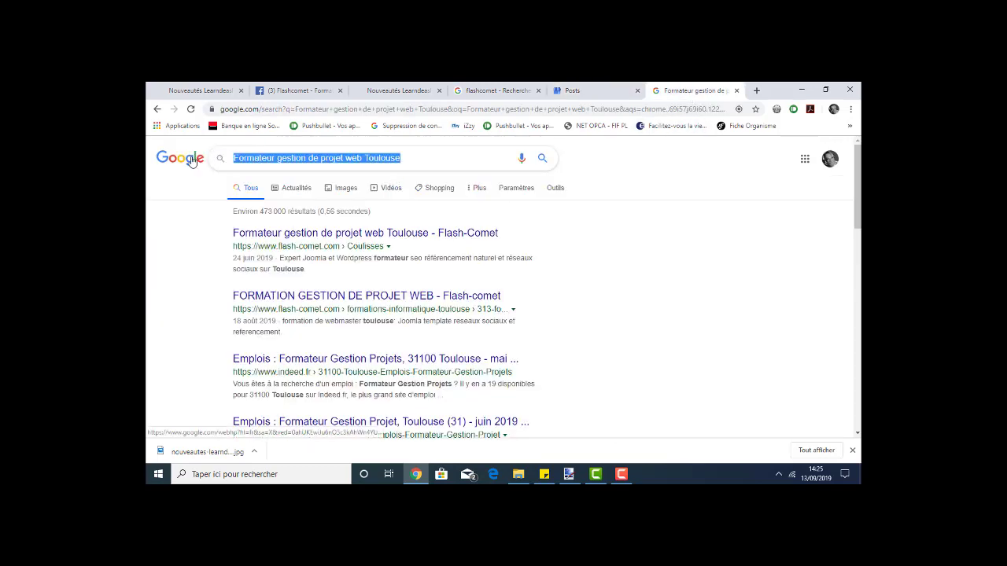
key(ctrl+v)
key(Return)
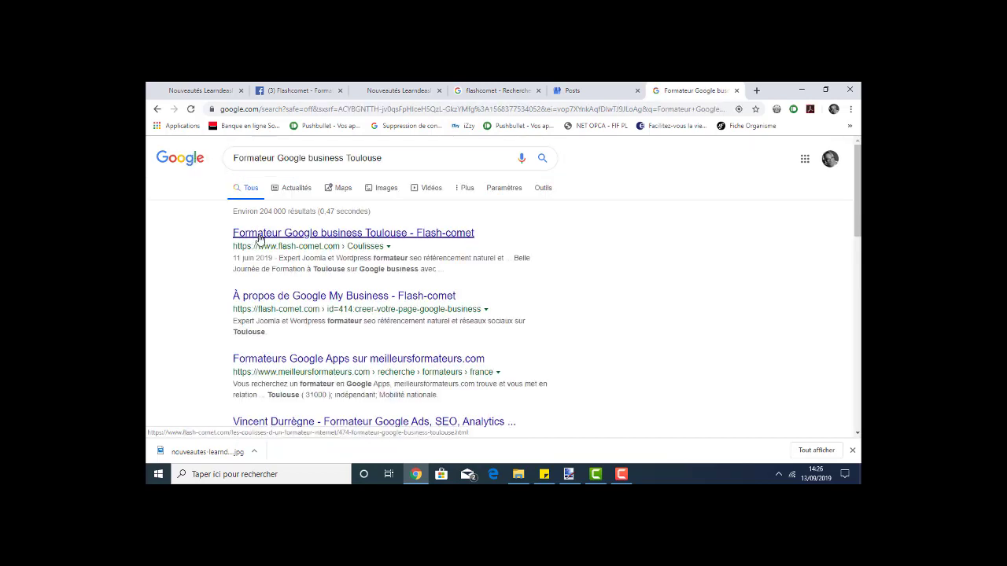
Step: Copy the text "Formateur Instagram pro Toulouse" from the profile's posts and run a Google search for it in the existing search page
click(572, 91)
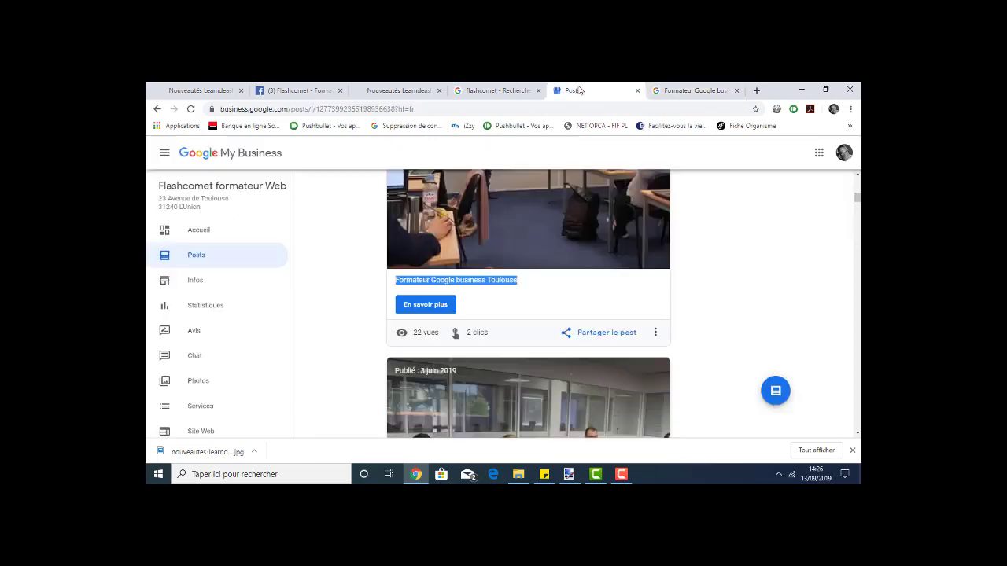
scroll(618, 244, down, 2)
scroll(618, 243, down, 3)
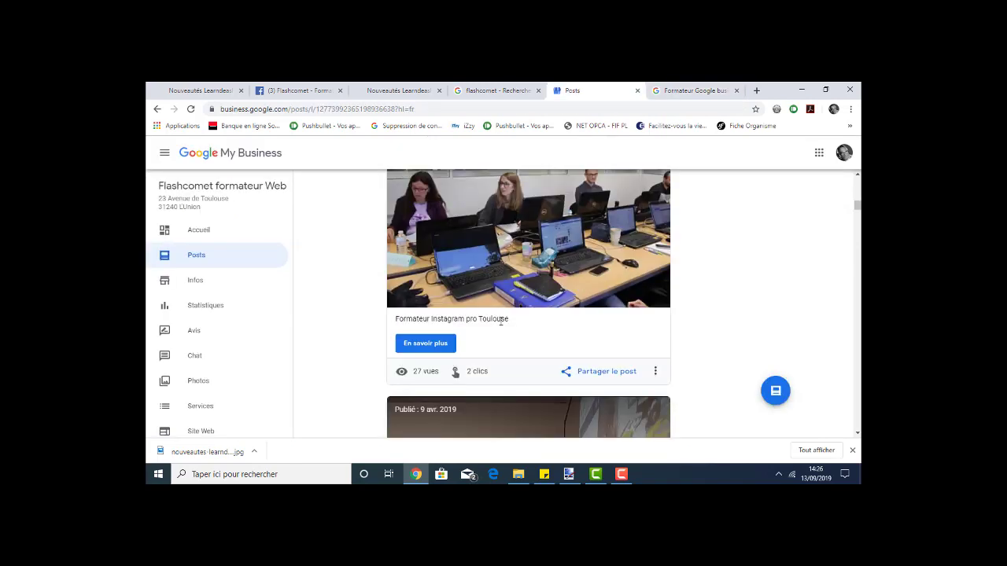
drag(510, 321, 395, 322)
right_click(410, 315)
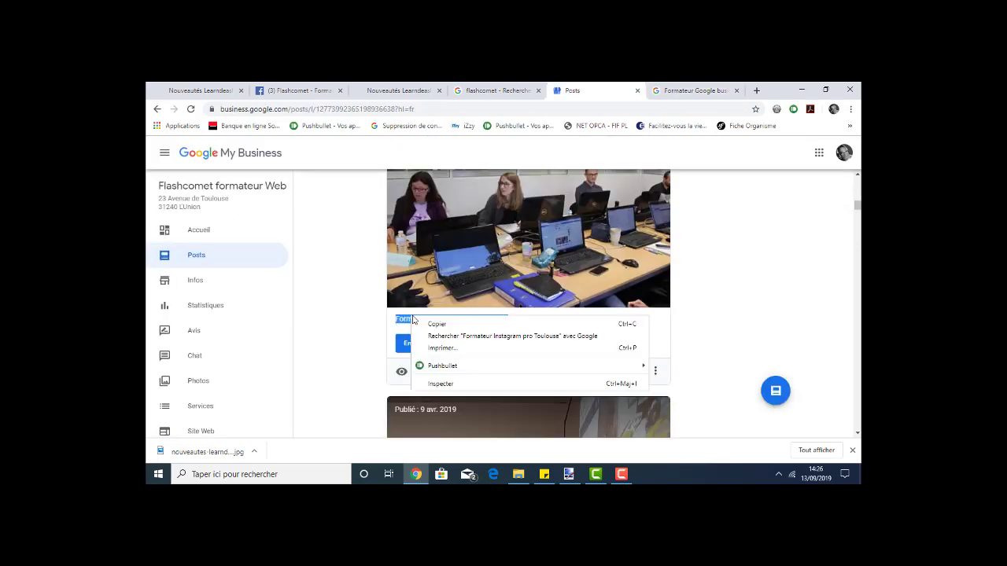
click(428, 326)
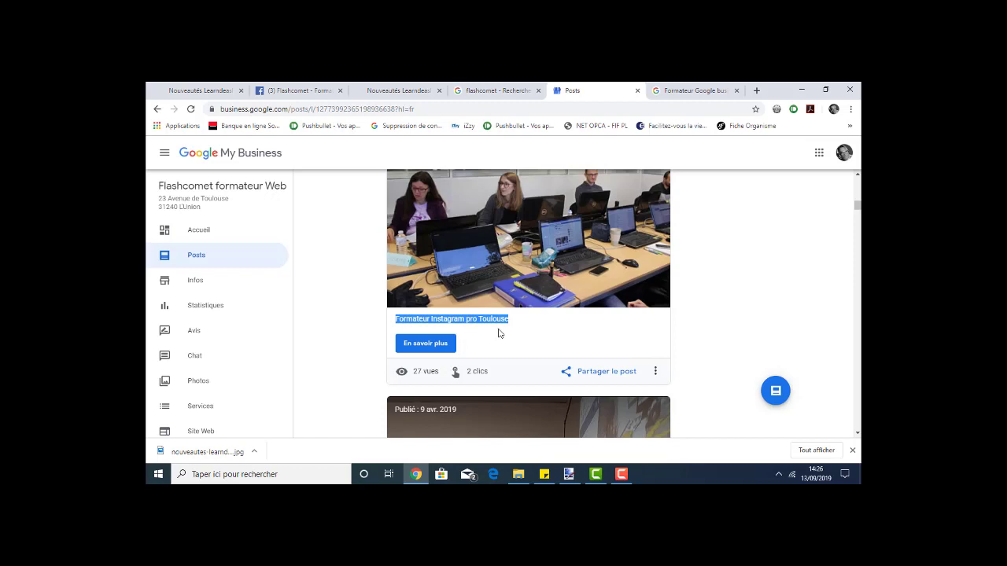
click(704, 92)
drag(382, 158, 228, 198)
key(ctrl+v)
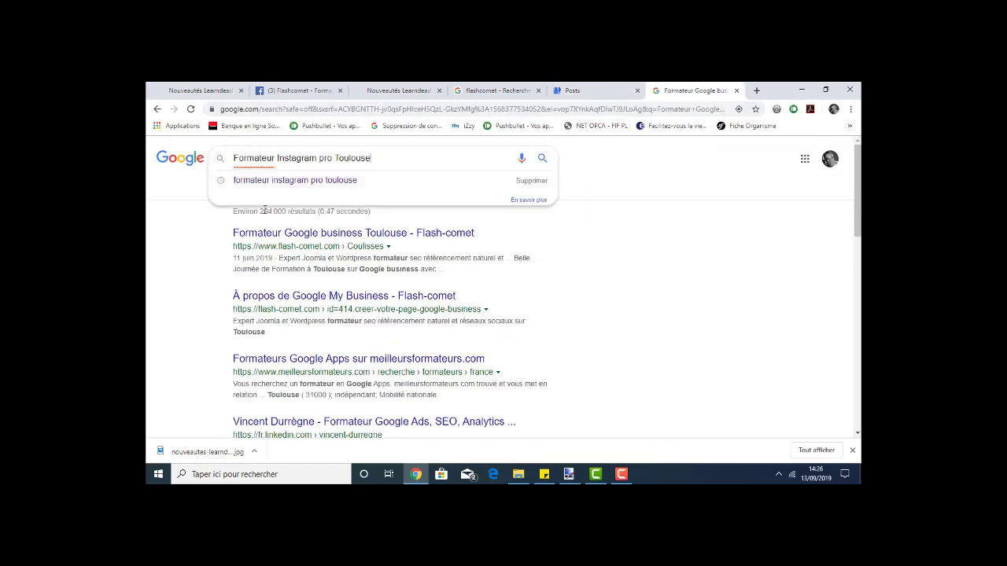
key(Return)
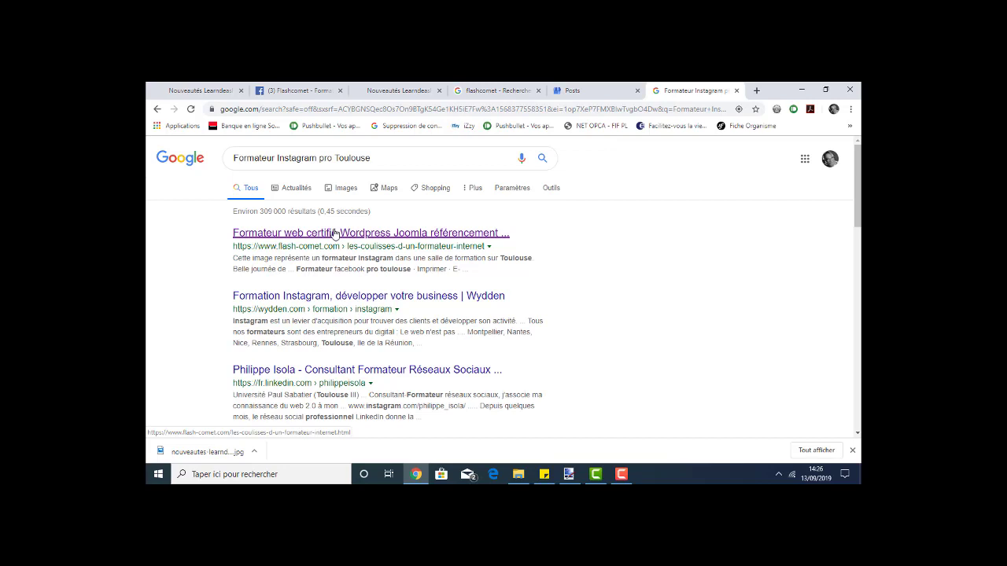
Step: Create a new post in the Google My Business profile and add the image nouveautes-learndeash-en-francais.jpg from the Bureau folder
click(582, 91)
scroll(577, 265, up, 10)
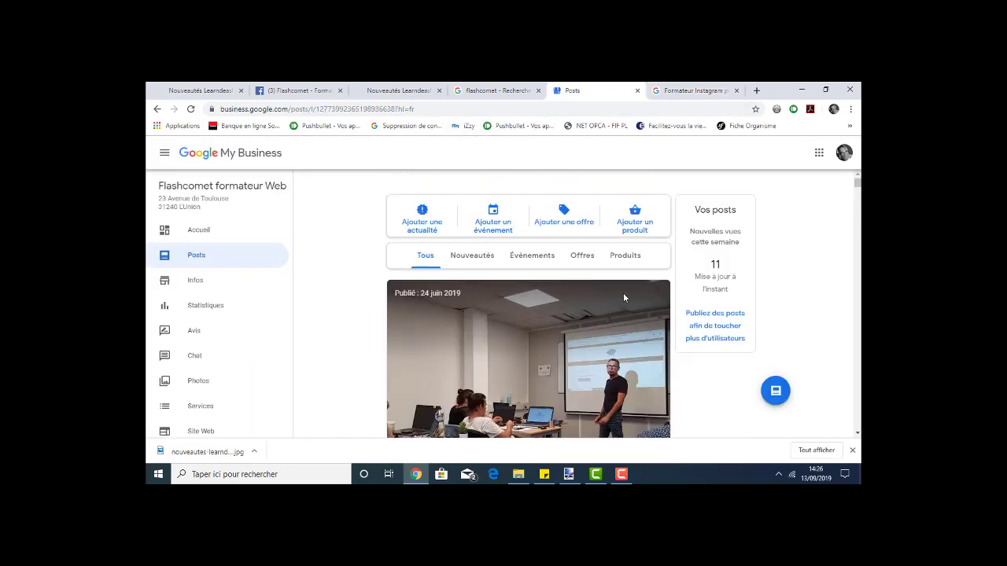
click(776, 391)
scroll(787, 374, up, 1)
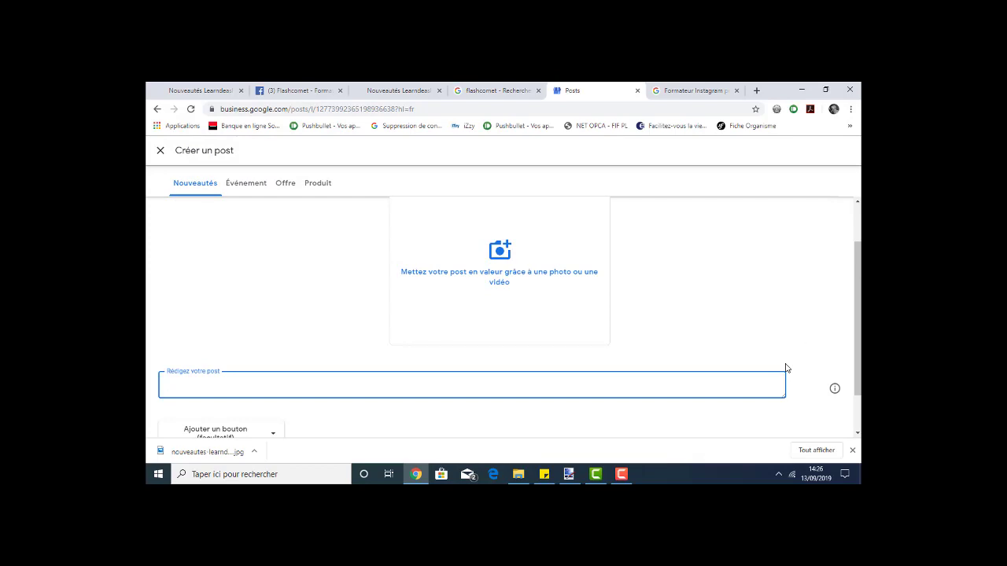
click(499, 262)
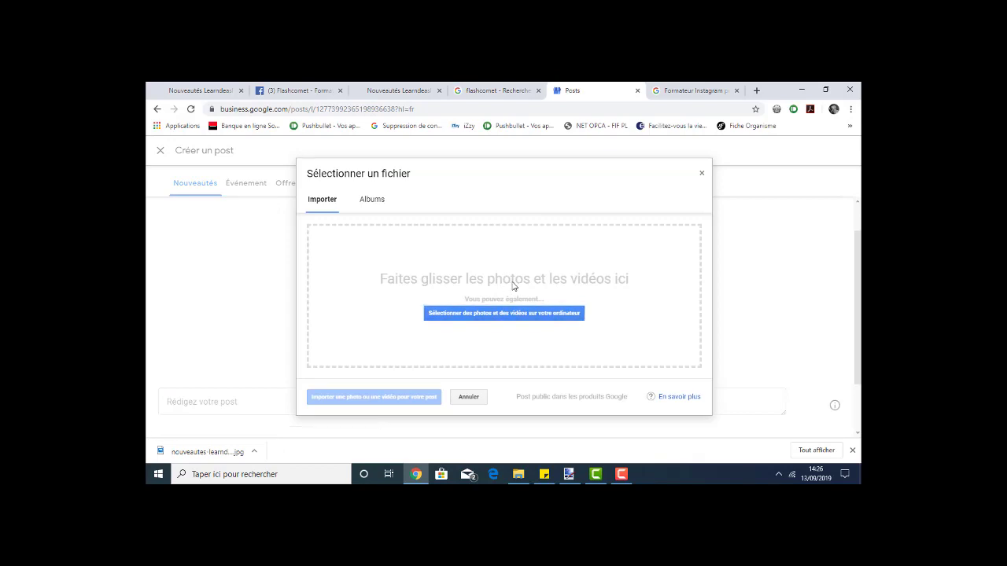
click(511, 314)
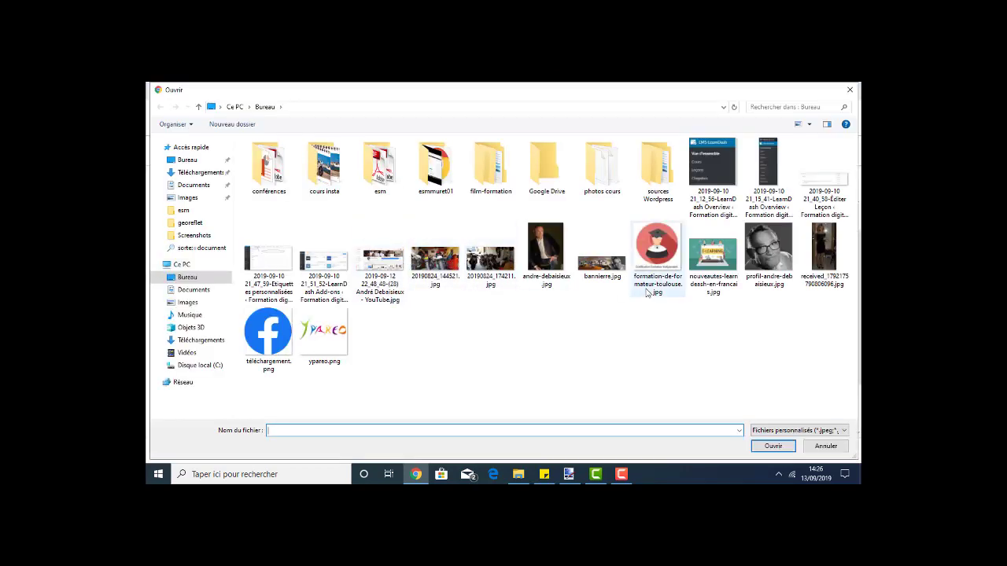
click(714, 262)
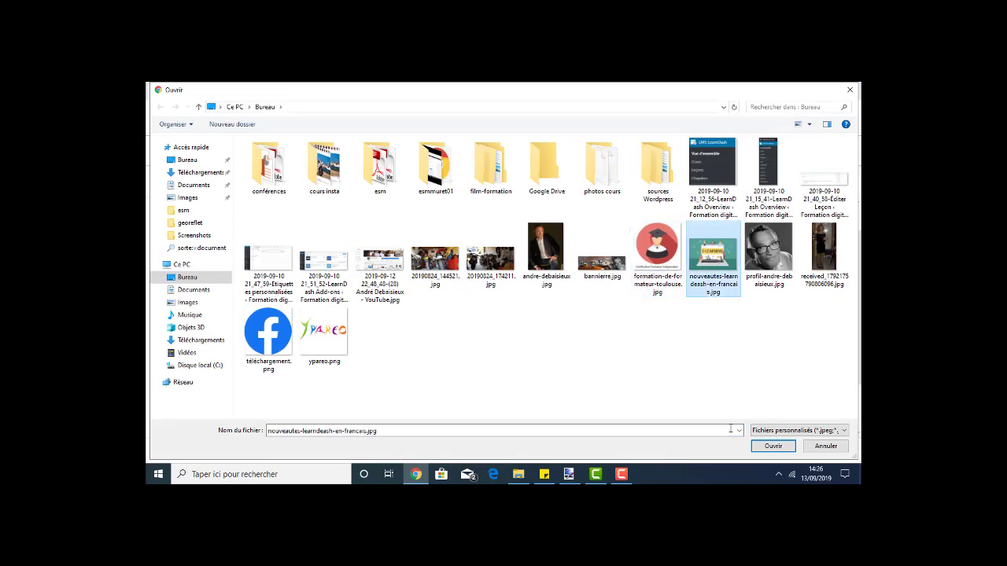
click(773, 446)
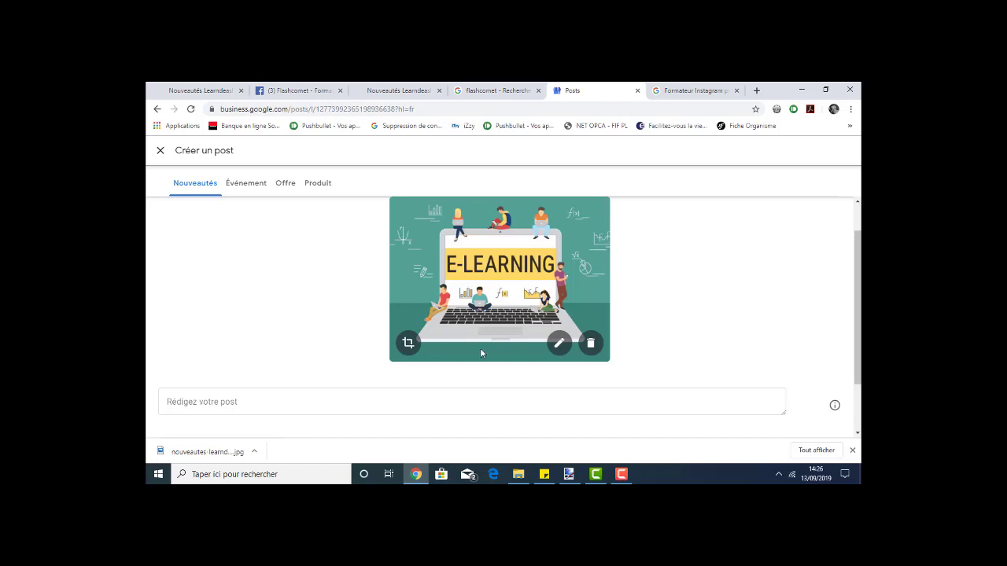
Step: Copy the title "Nouveautés Learndeash en Français" from the published article and paste it as the text of the Google My Business post
scroll(214, 373, down, 1)
click(207, 348)
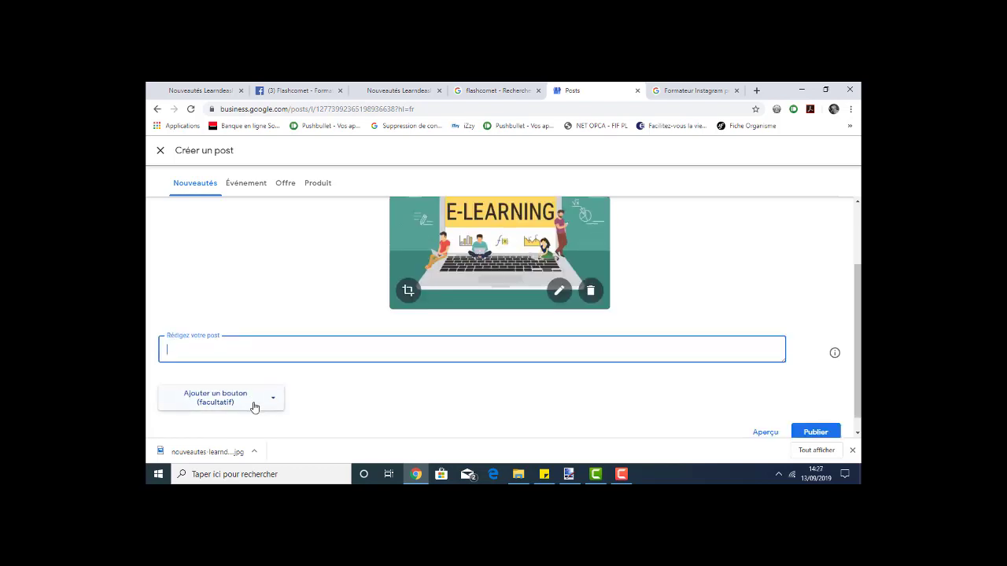
click(397, 90)
scroll(510, 230, down, 4)
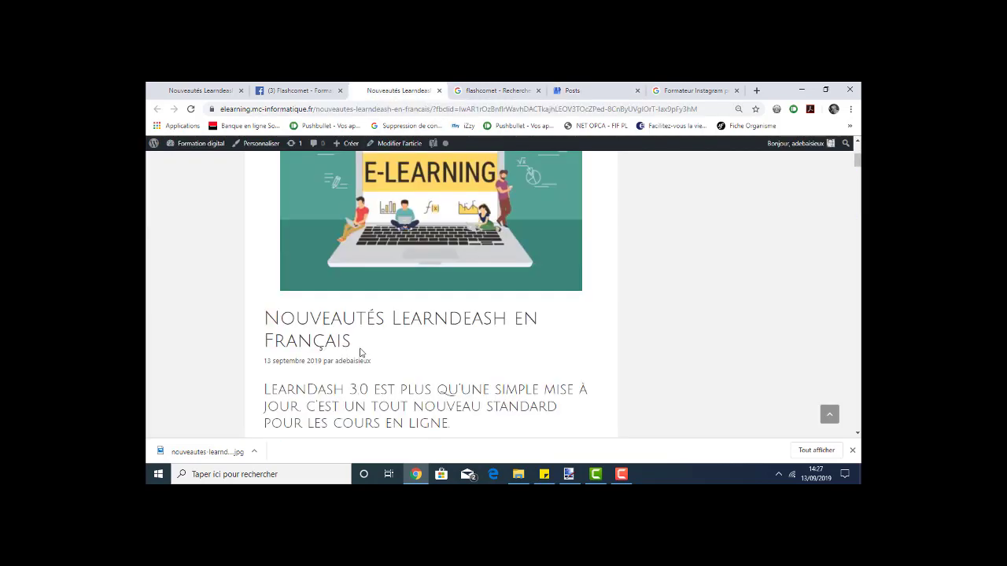
drag(358, 353, 264, 318)
right_click(284, 316)
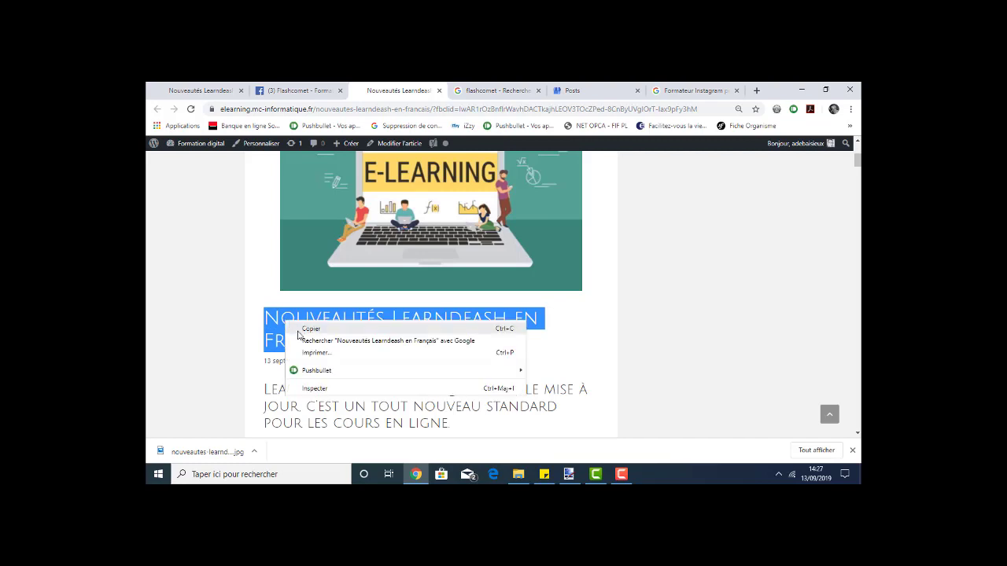
click(300, 327)
click(694, 93)
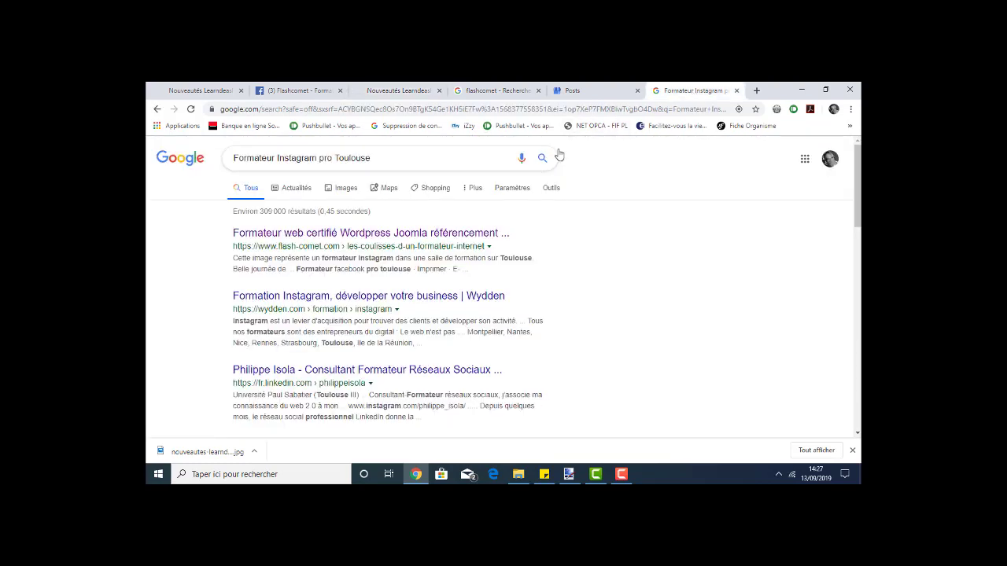
click(598, 92)
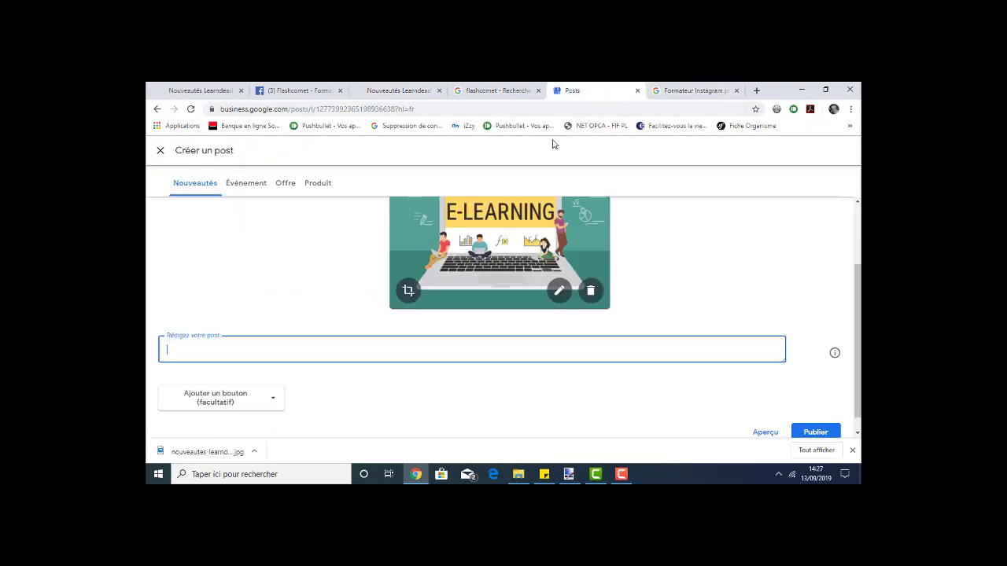
right_click(269, 350)
click(294, 268)
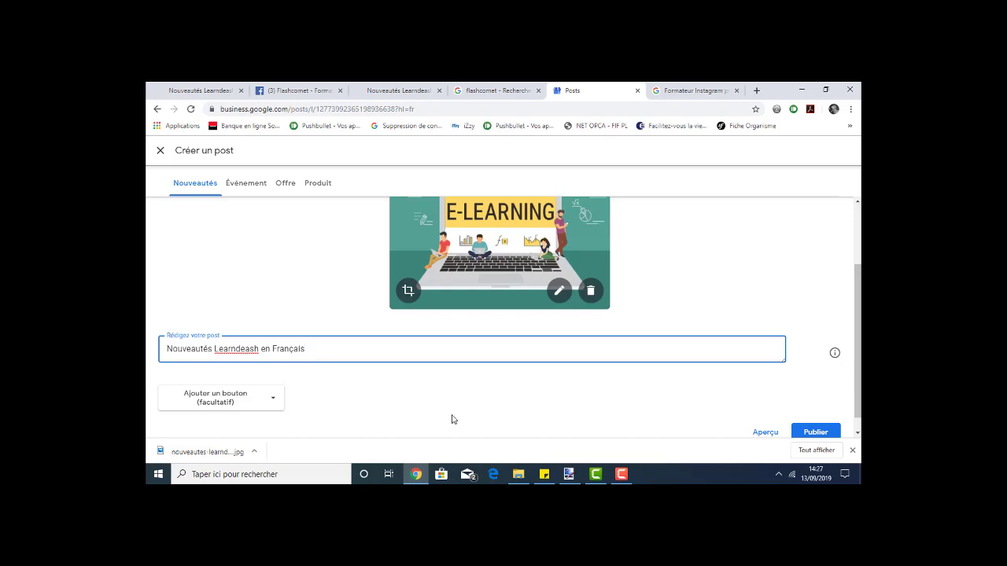
Step: Add an "En savoir plus" button to the post and activate its link field for entry
scroll(344, 381, down, 1)
click(228, 385)
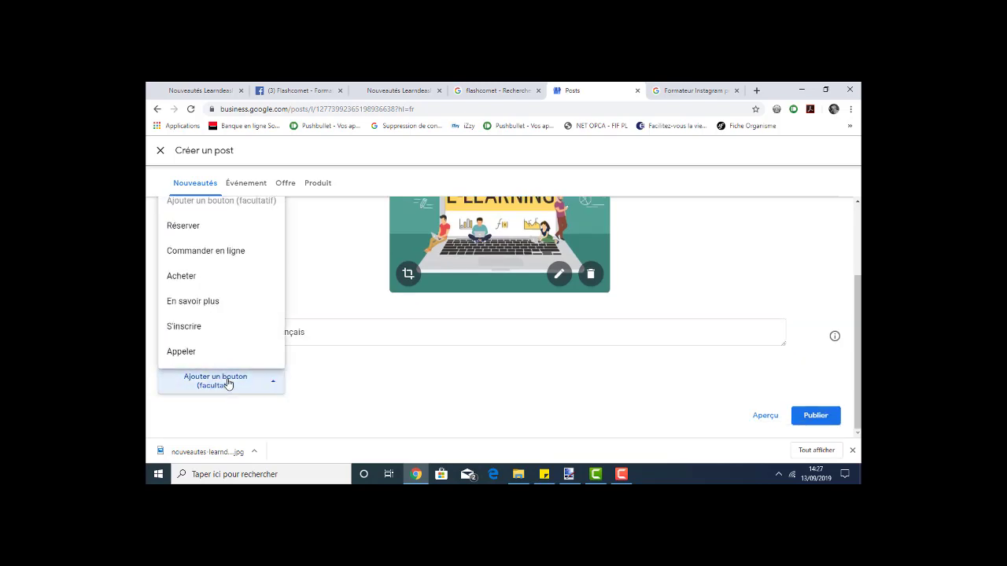
click(175, 302)
scroll(340, 336, down, 1)
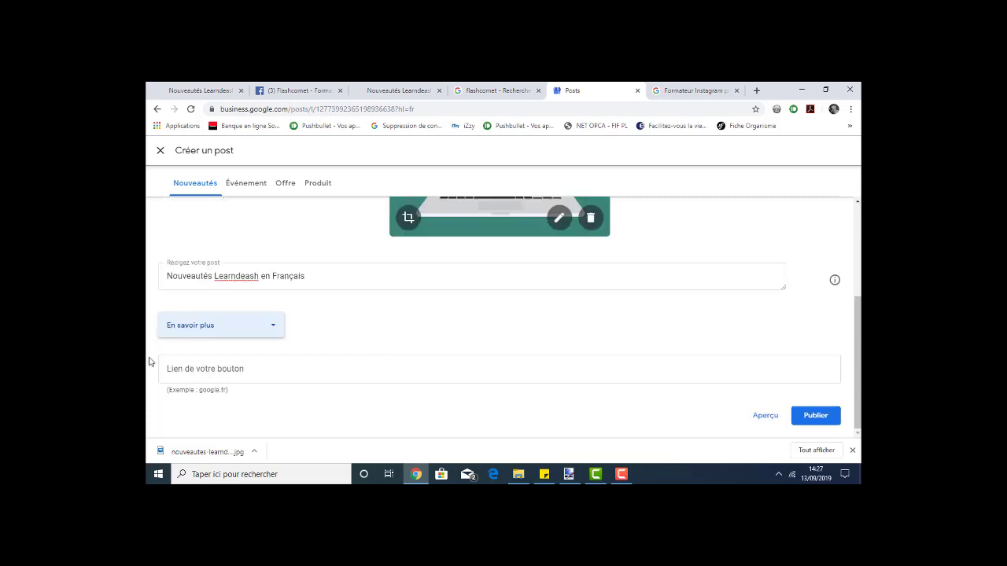
click(266, 369)
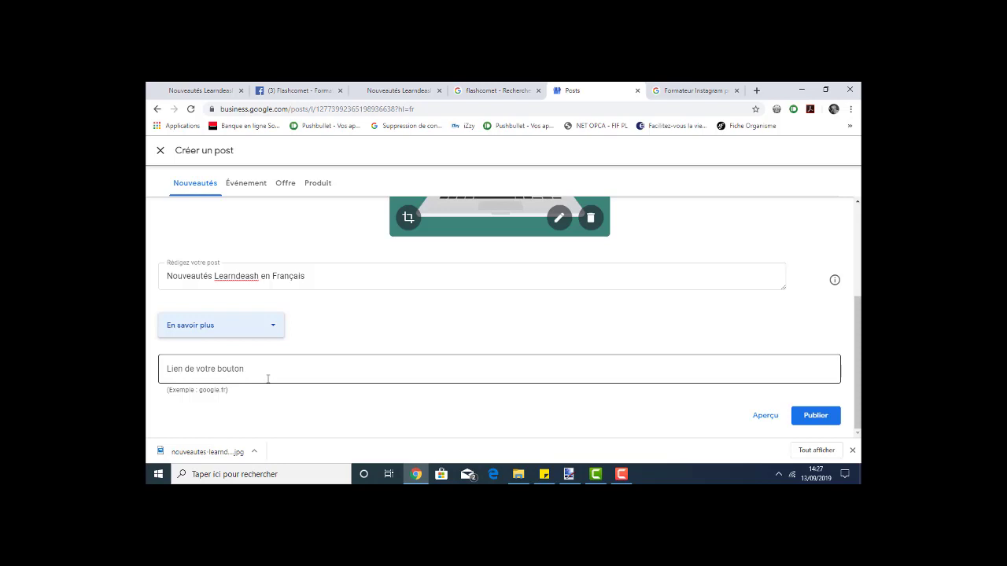
click(201, 369)
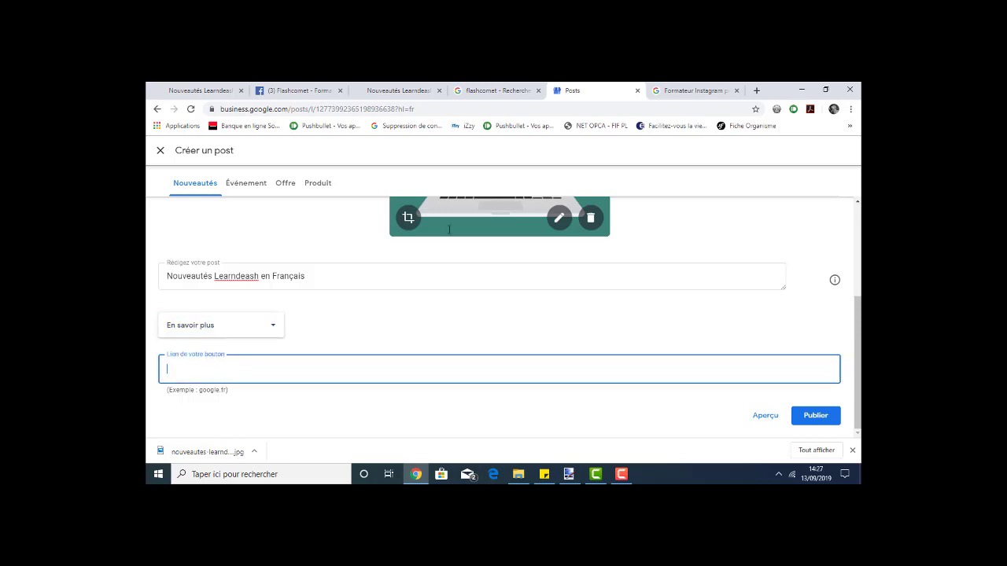
click(474, 95)
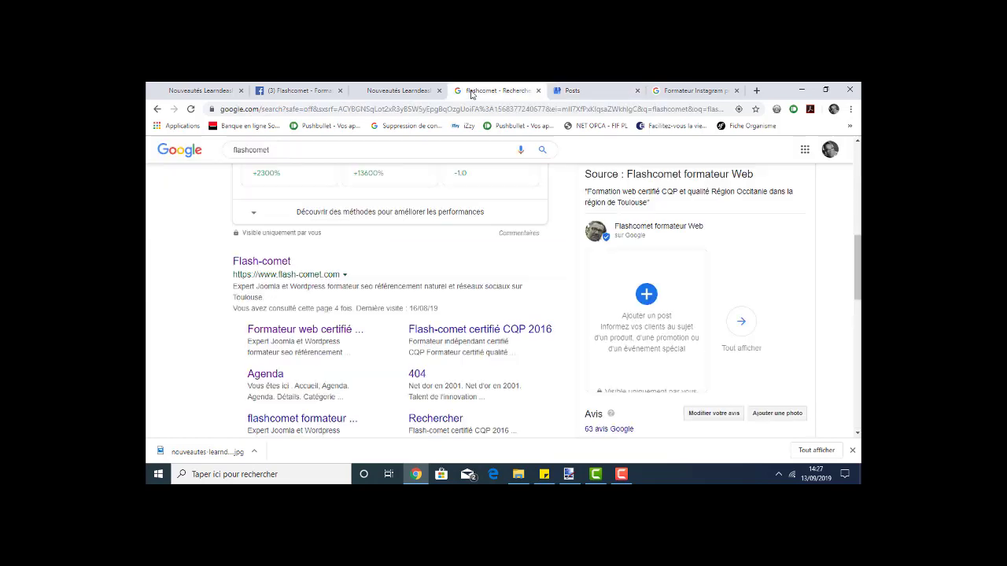
click(408, 92)
scroll(418, 166, up, 5)
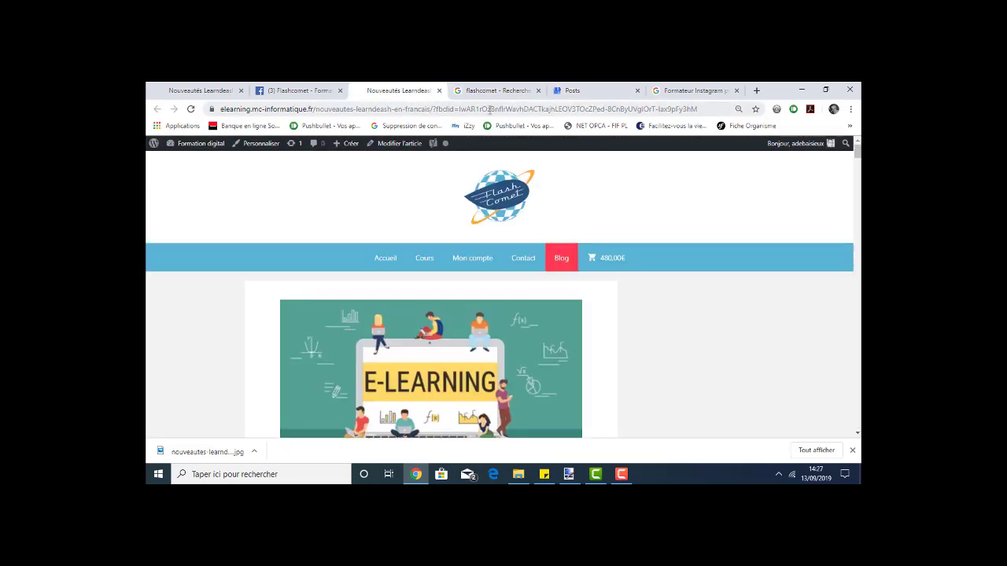
scroll(318, 371, down, 3)
triple_click(318, 371)
scroll(318, 371, down, 1)
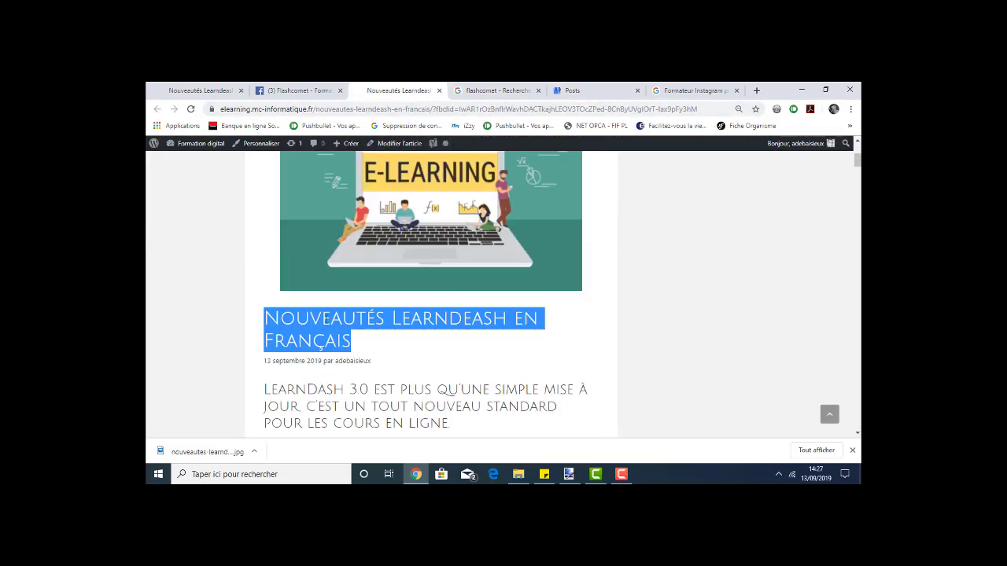
click(330, 393)
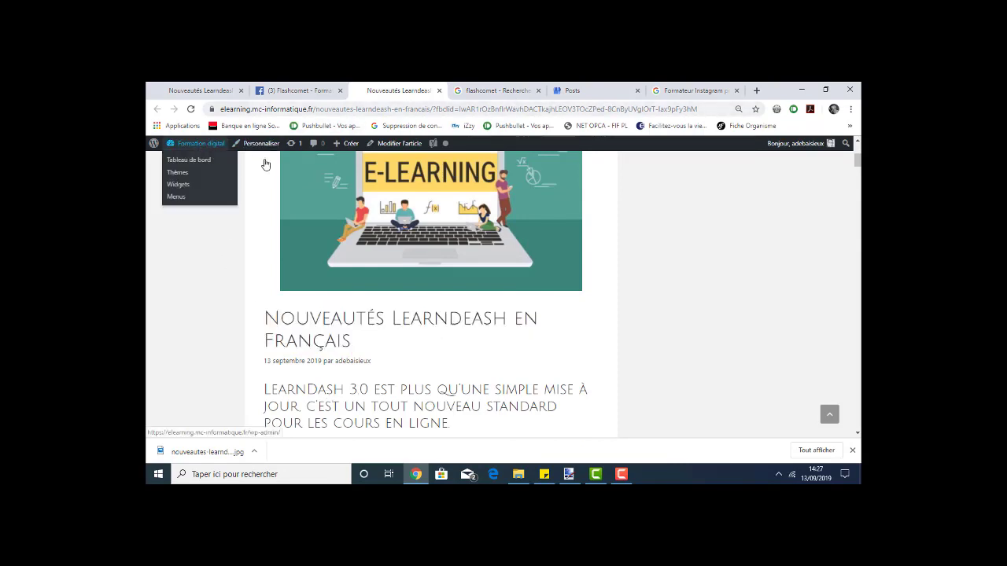
scroll(550, 205, up, 2)
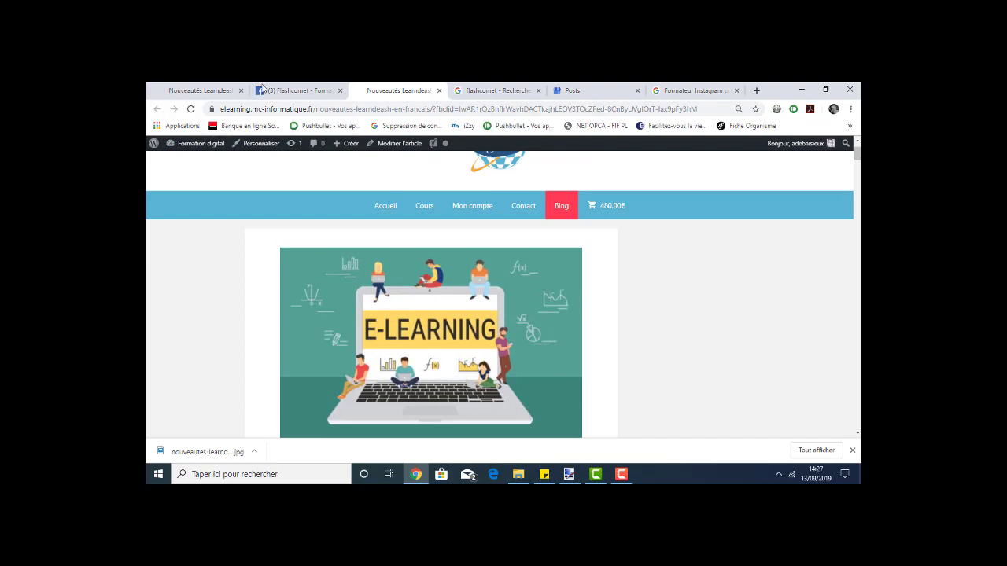
click(280, 91)
Step: Reopen the article "Nouveautés Learndeash en Français" through the site's blog and copy its clean web address without the Facebook tracking parameter
click(385, 88)
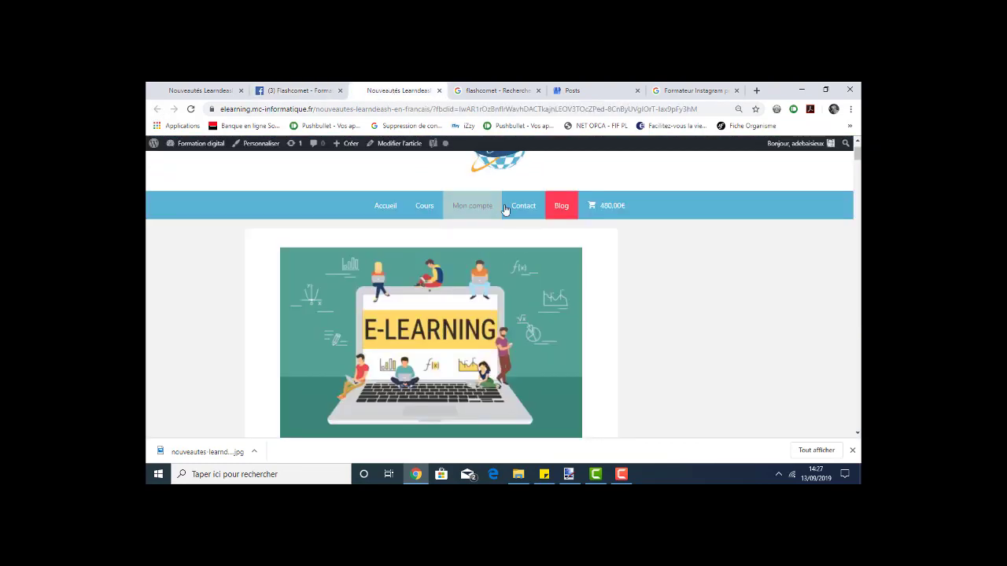
click(561, 208)
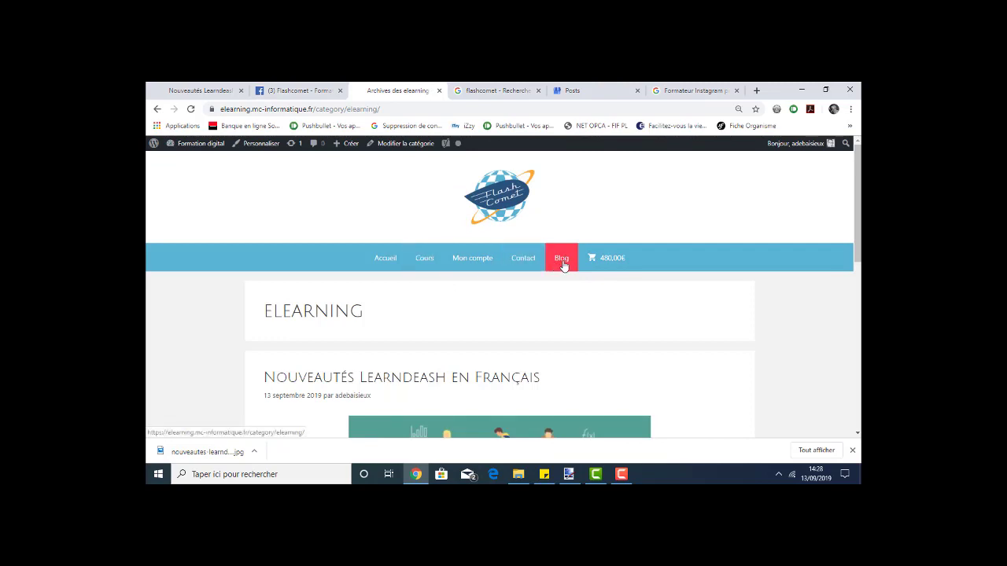
click(386, 385)
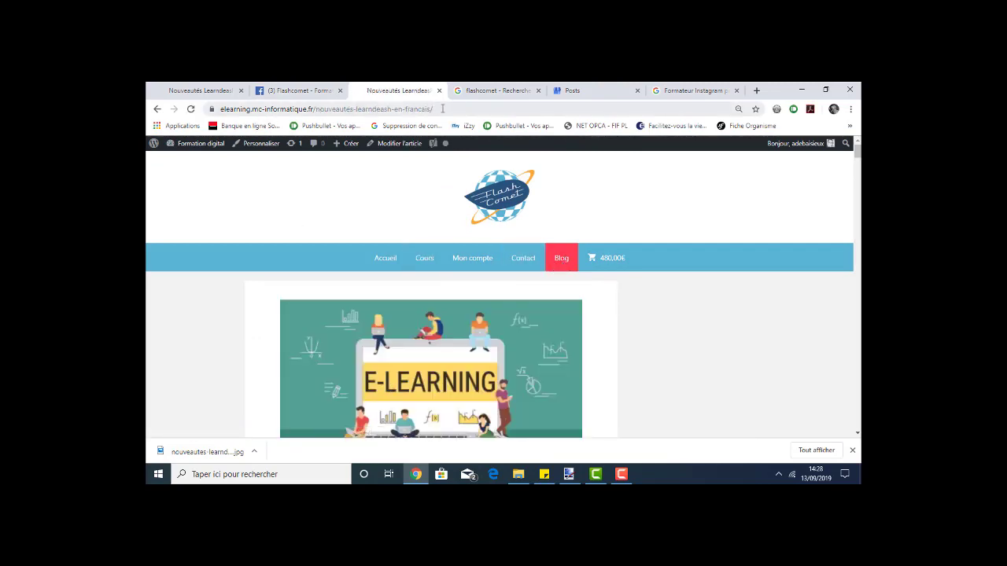
drag(442, 108, 219, 110)
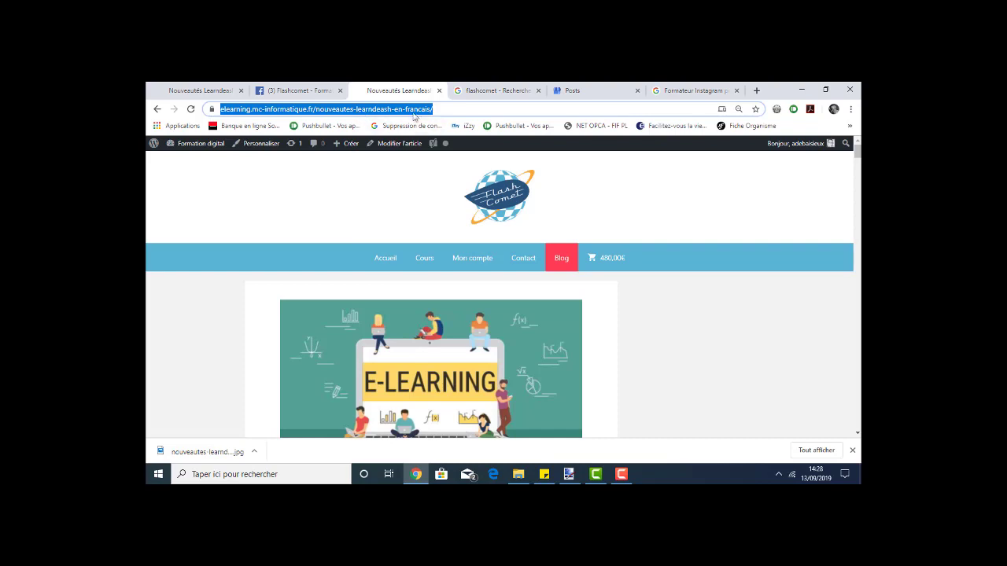
mouse_move(439, 144)
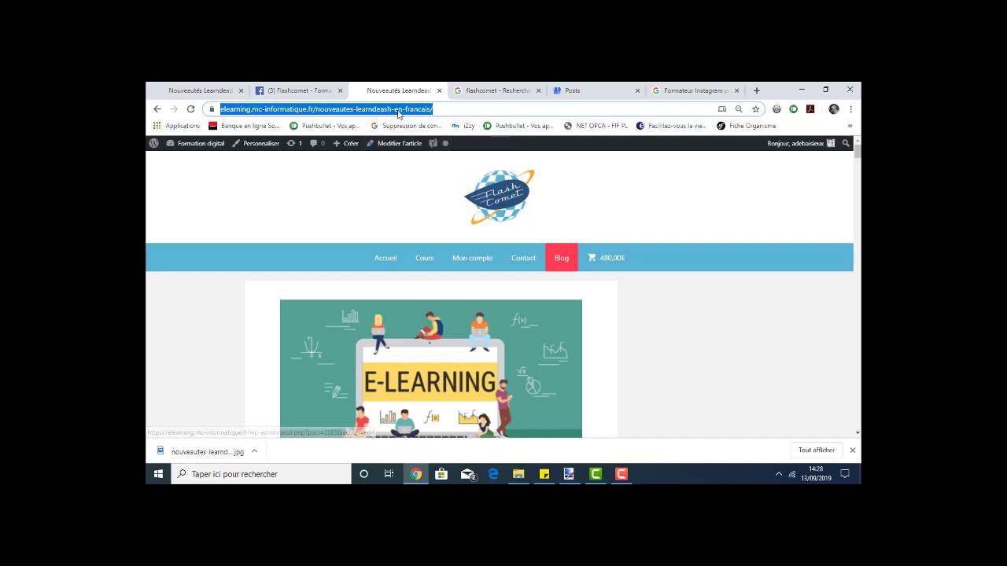
right_click(396, 115)
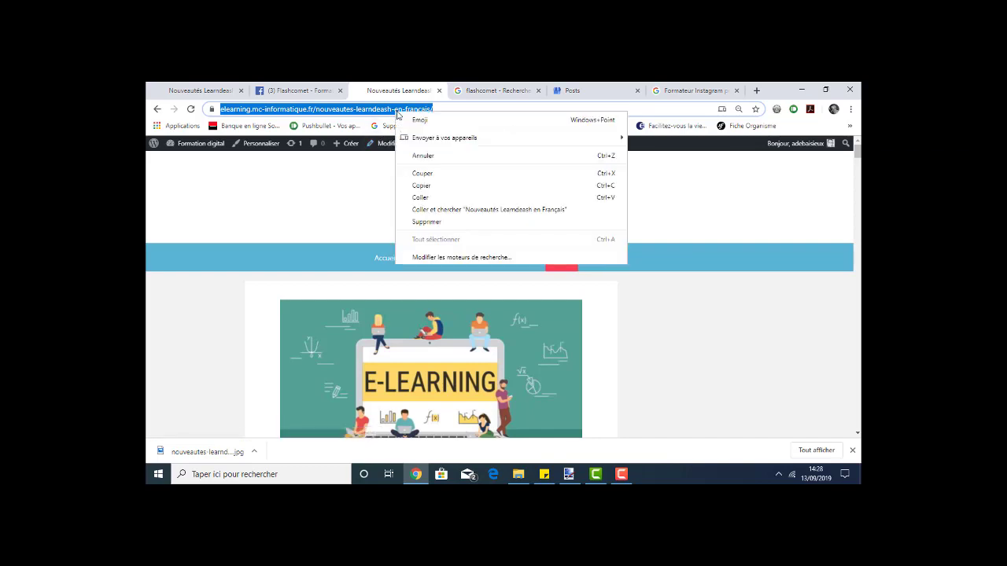
click(419, 187)
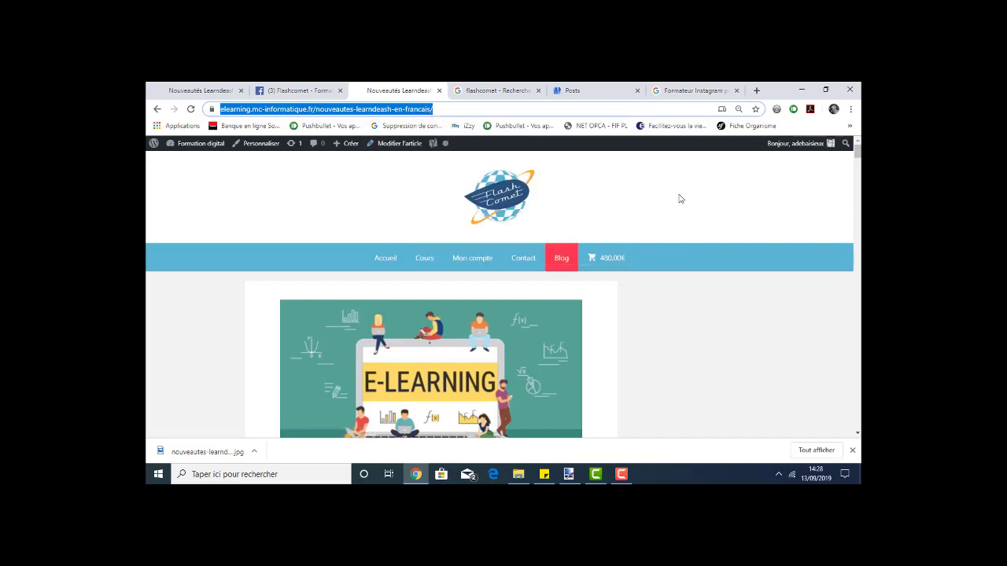
click(687, 94)
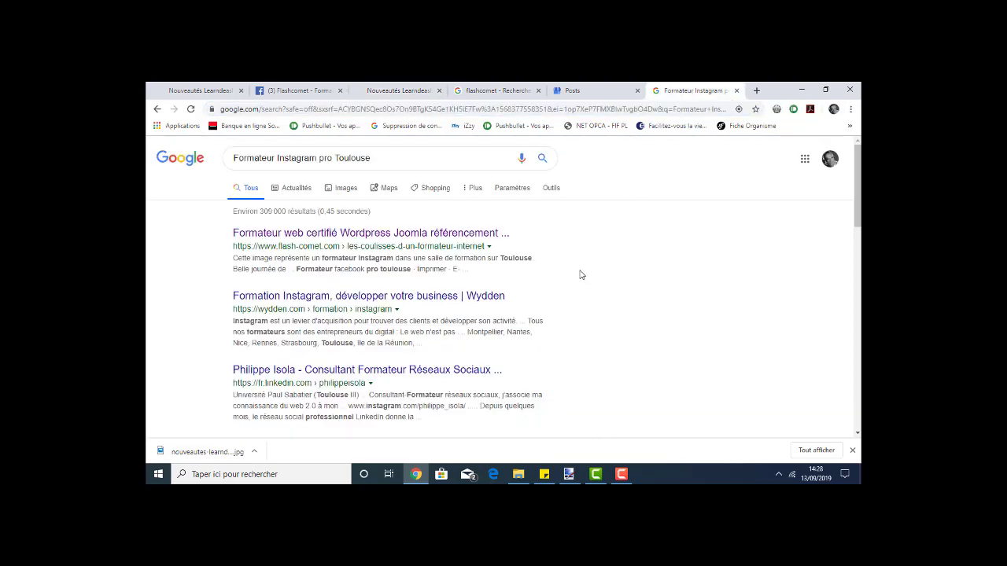
mouse_move(623, 476)
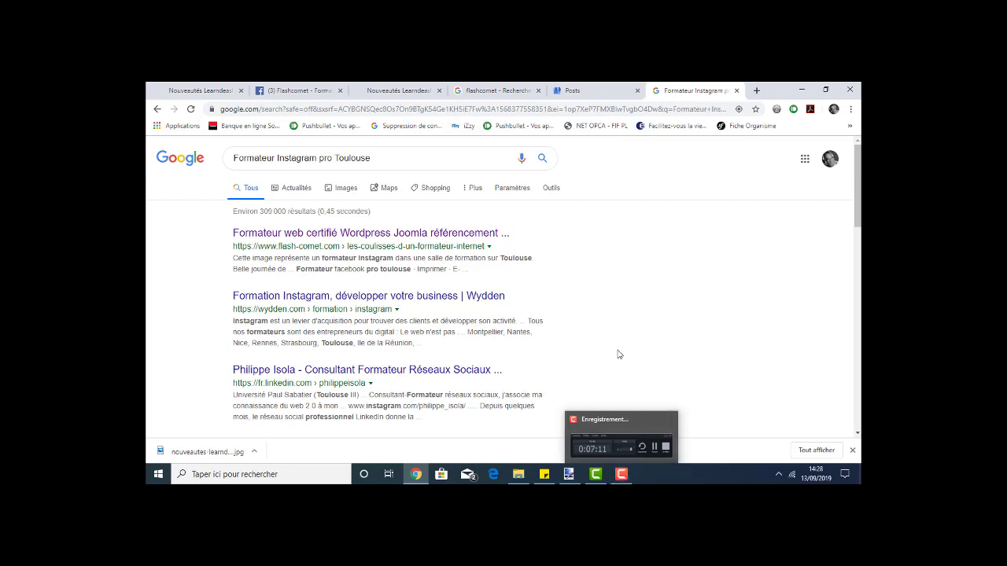
click(573, 92)
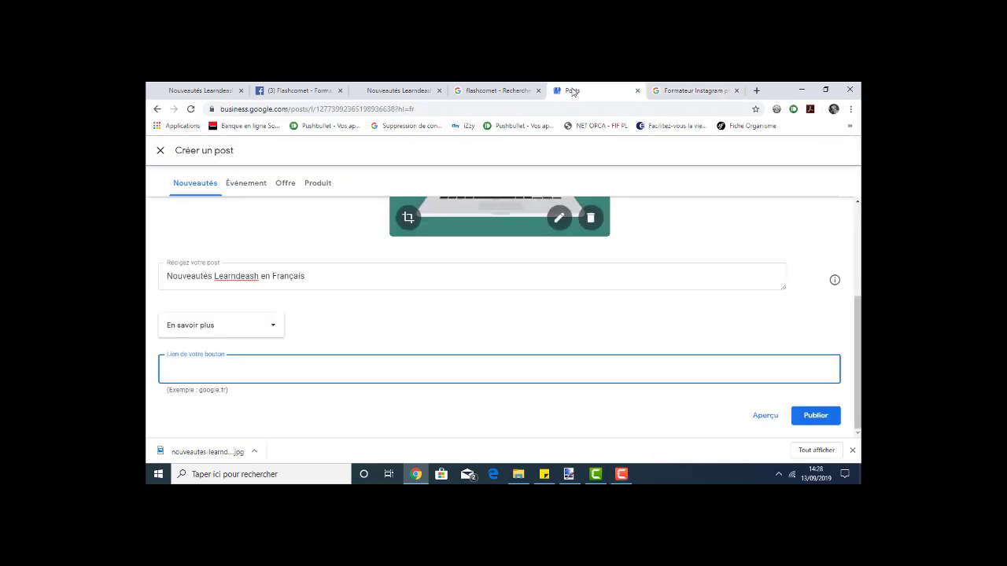
click(507, 92)
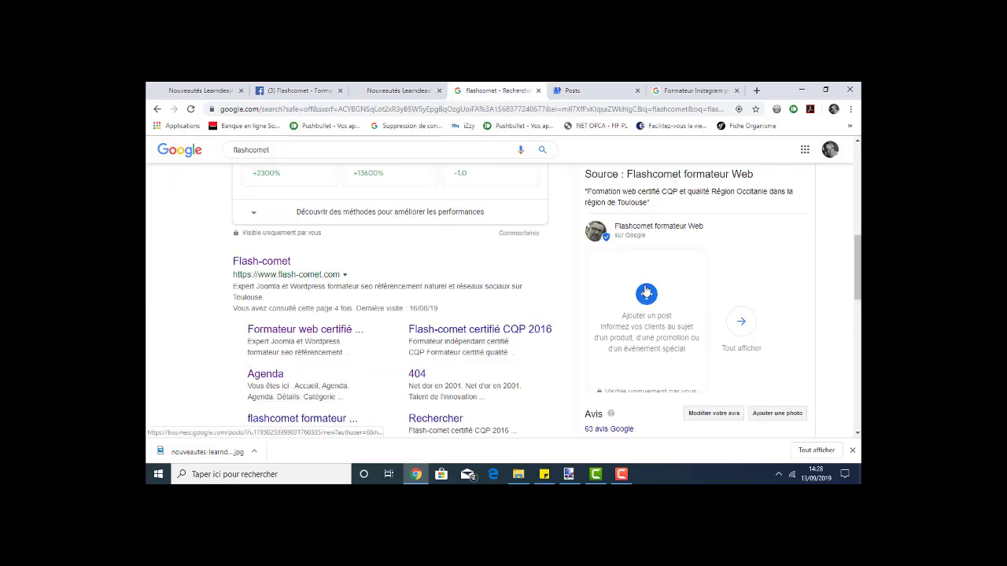
scroll(625, 273, up, 3)
click(395, 92)
click(284, 94)
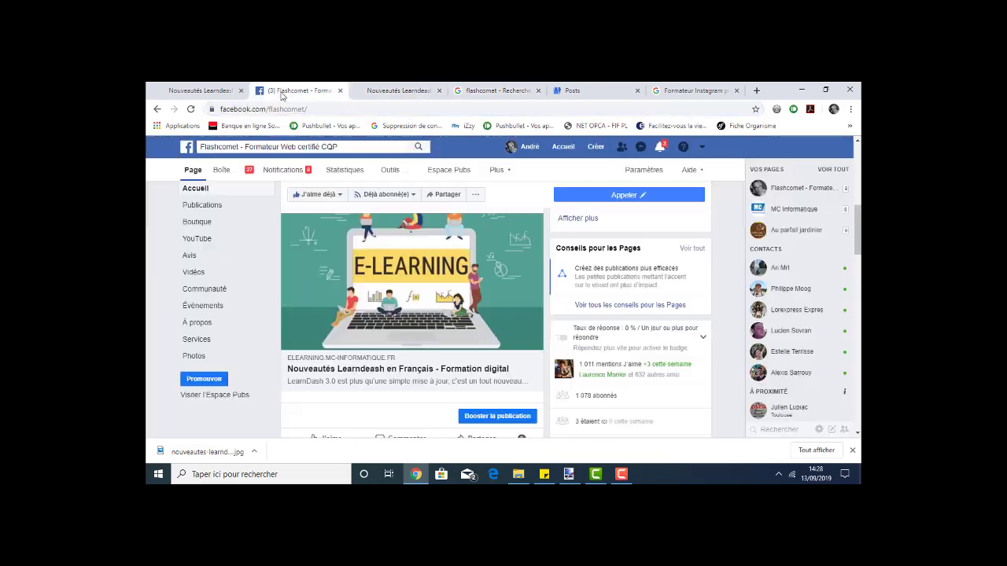
click(487, 94)
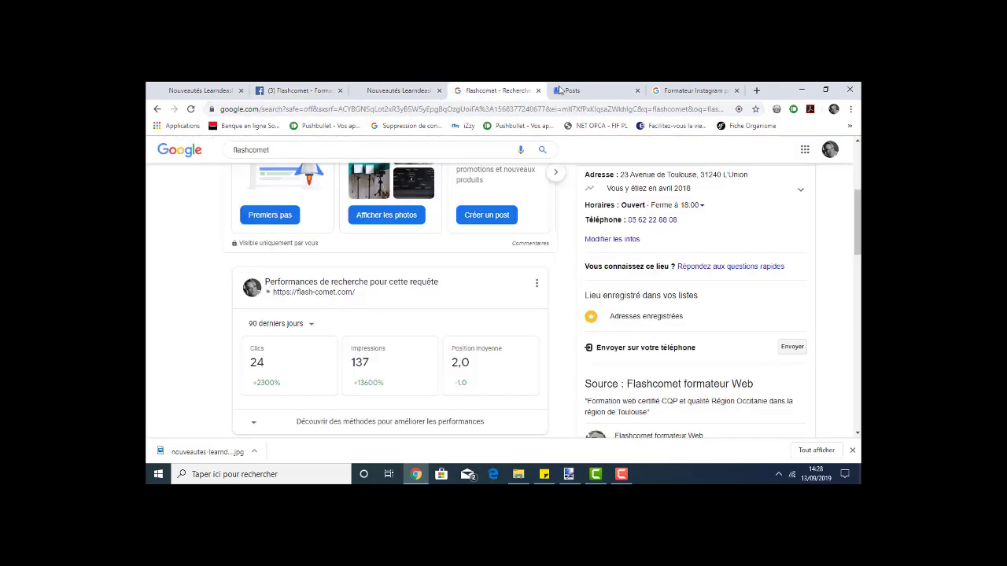
click(579, 91)
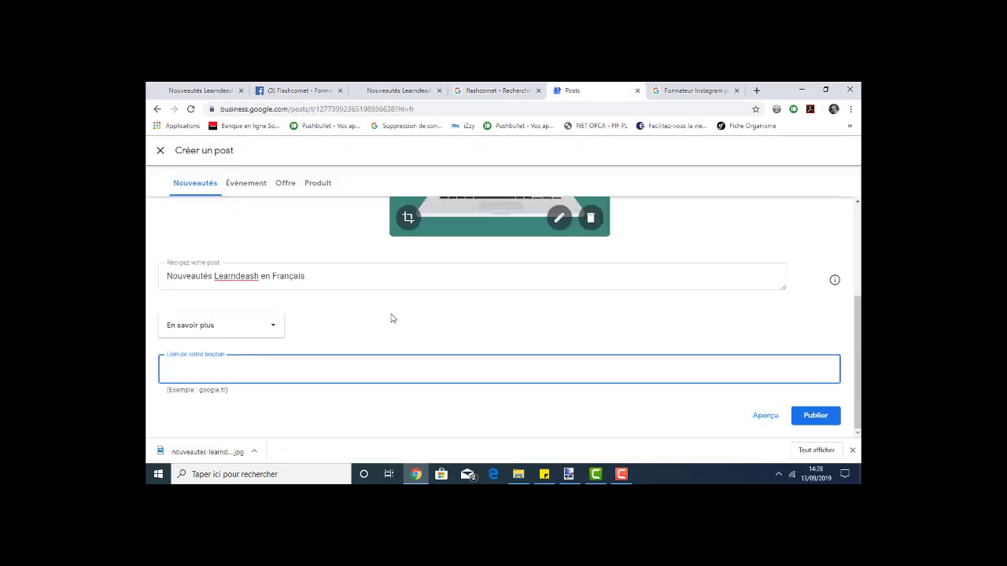
right_click(183, 373)
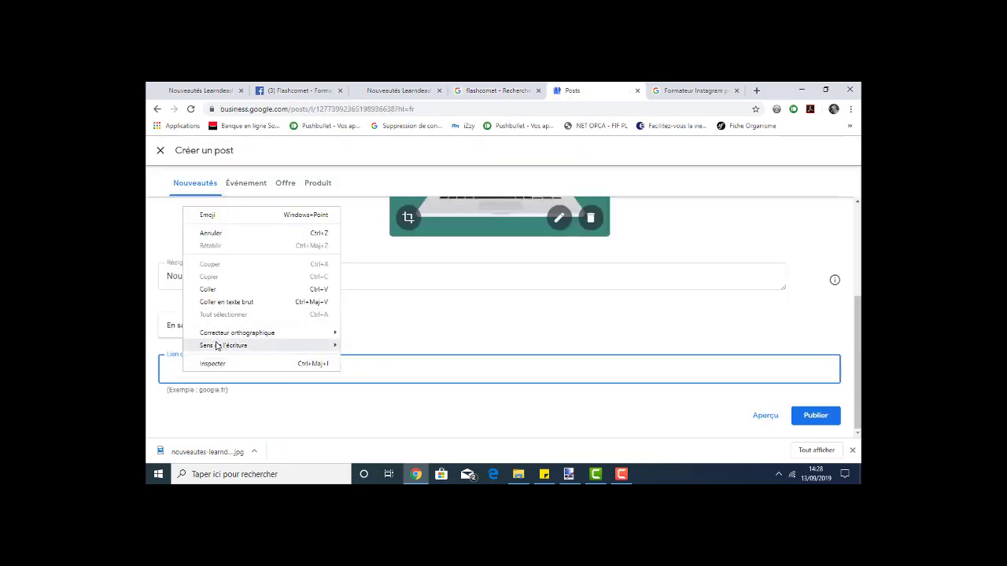
click(208, 290)
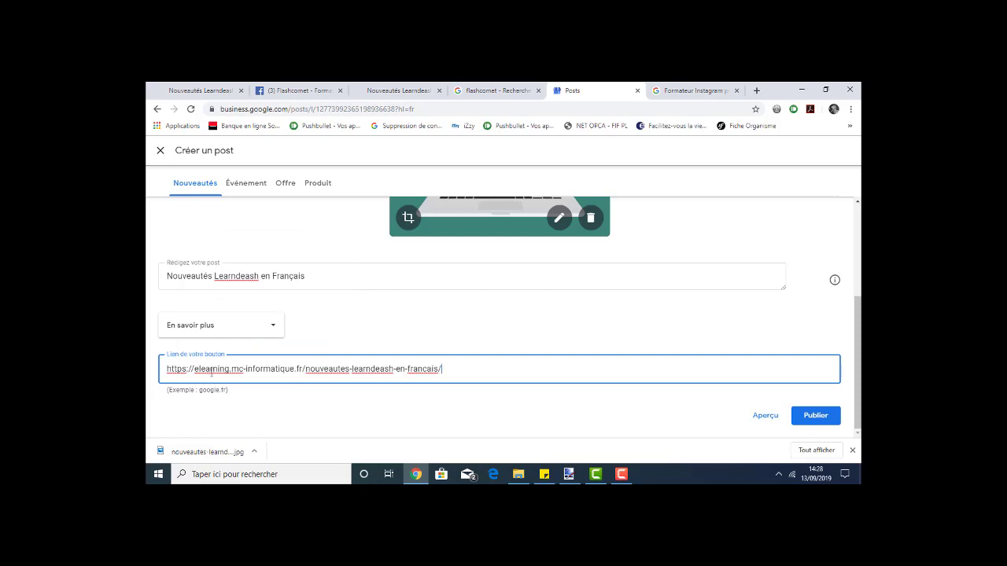
Step: Check the completed post, publish it on Google My Business and look it over in the posts list
scroll(330, 349, up, 2)
scroll(328, 310, down, 2)
click(823, 416)
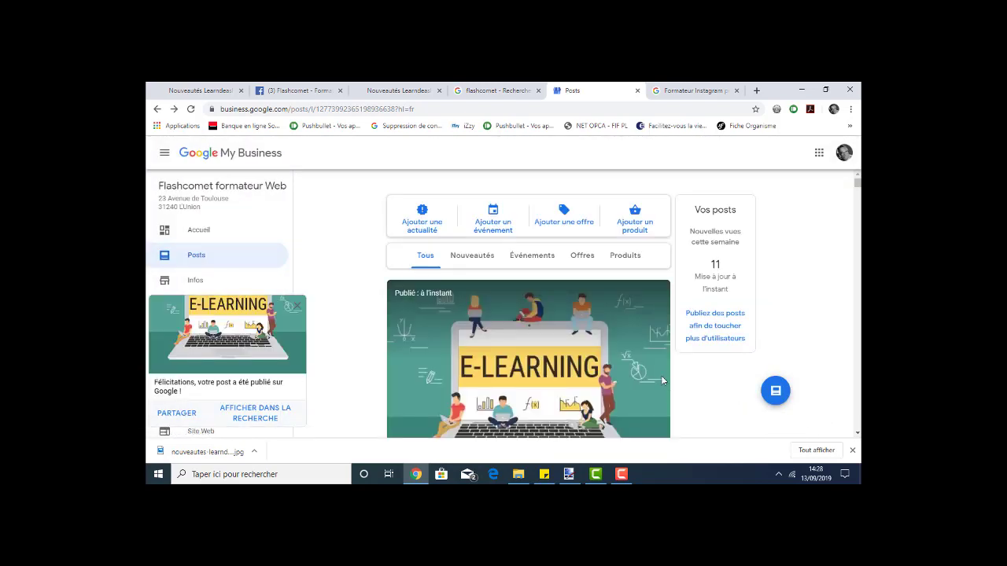
scroll(665, 382, down, 2)
scroll(753, 404, up, 2)
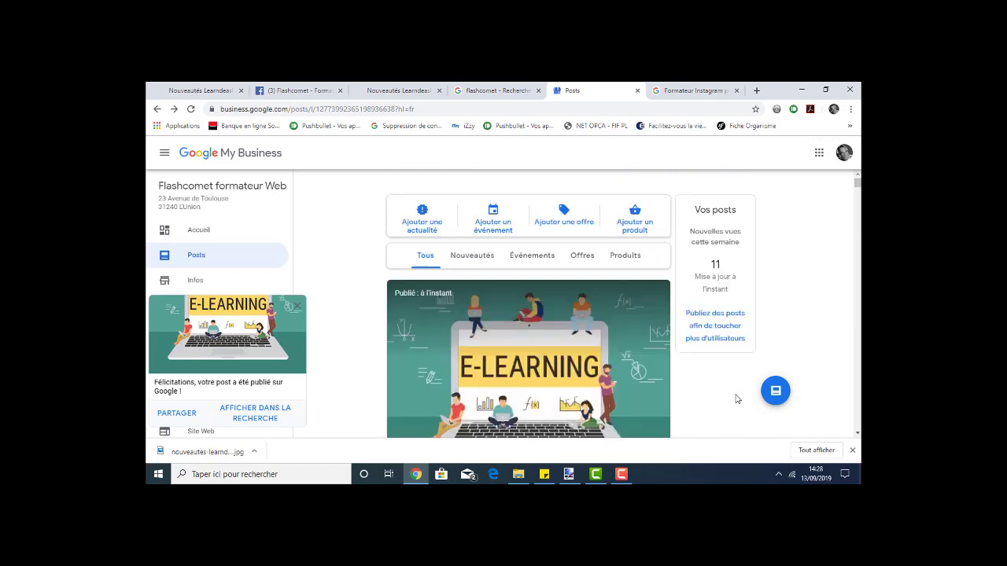